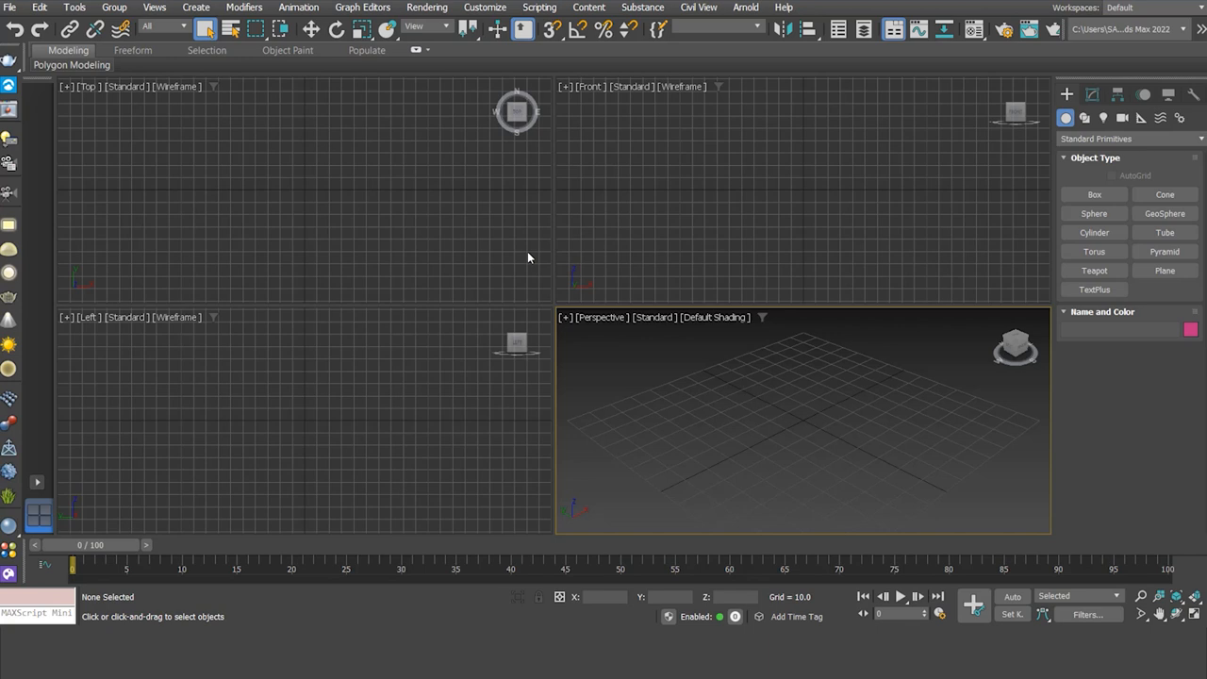
- Create a box on the perspective grid, about 8 cm long, 73 cm wide and 37.5 cm high
drag(933, 318, 178, 332)
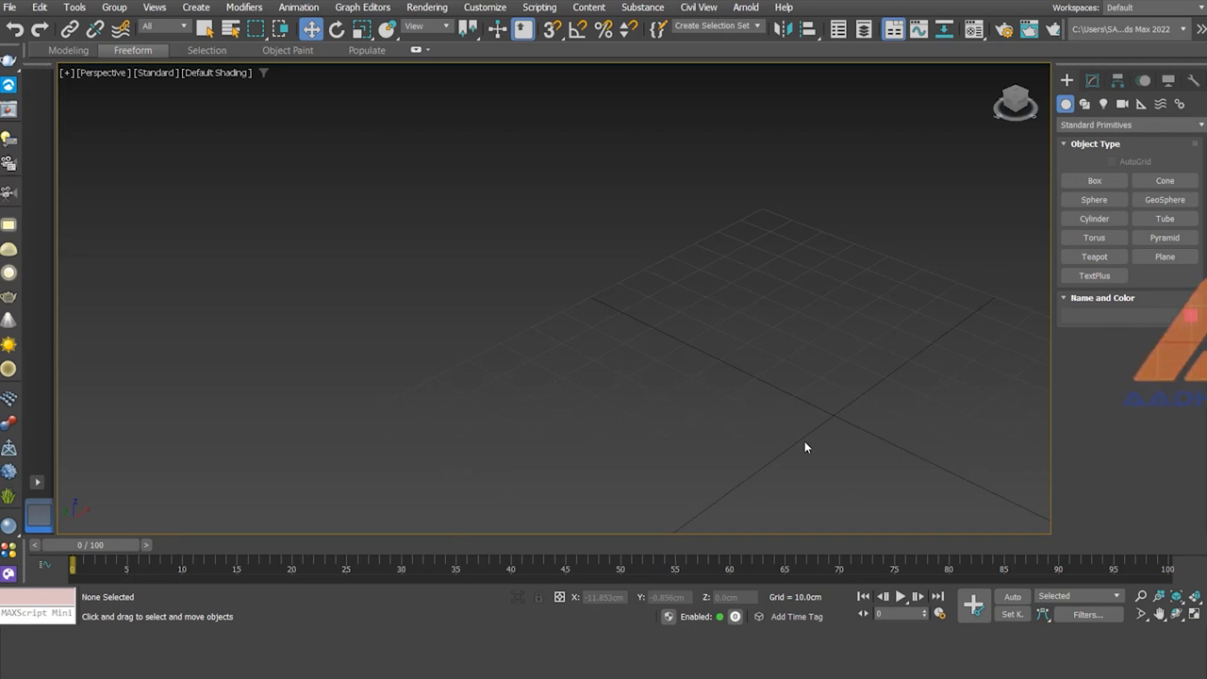
click(1094, 180)
drag(725, 478, 887, 325)
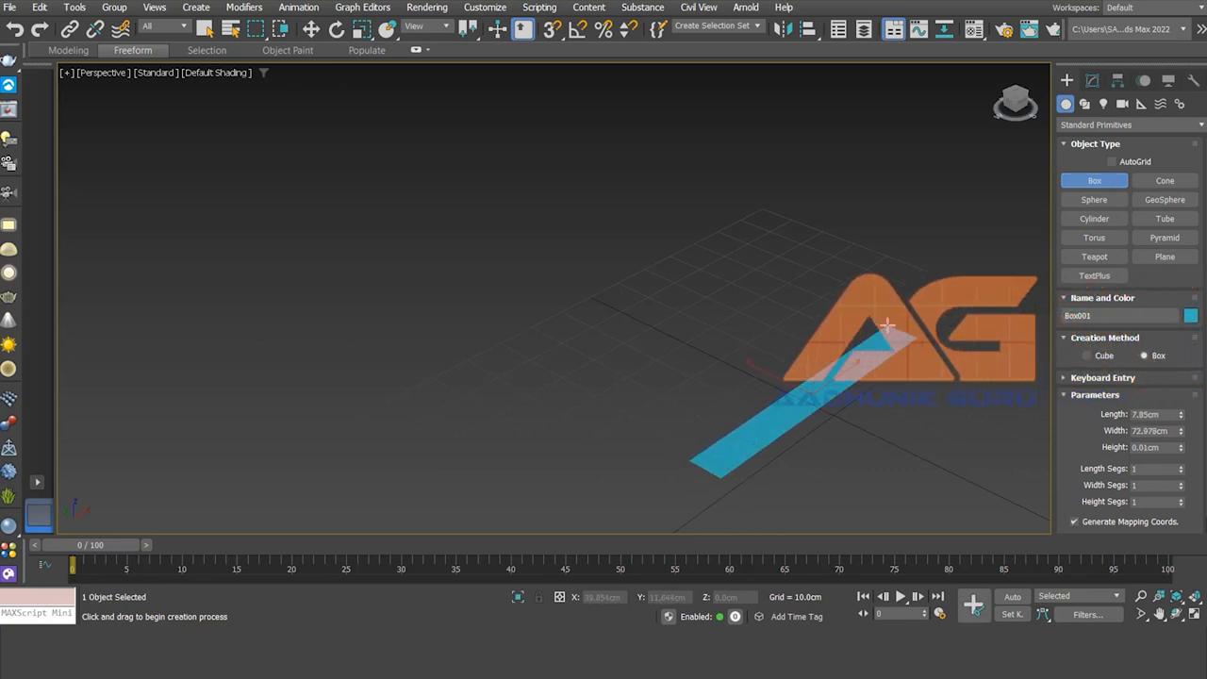
click(830, 130)
- Set the box's length to 10 cm, width to 60 cm and height to 40 cm
click(1156, 414)
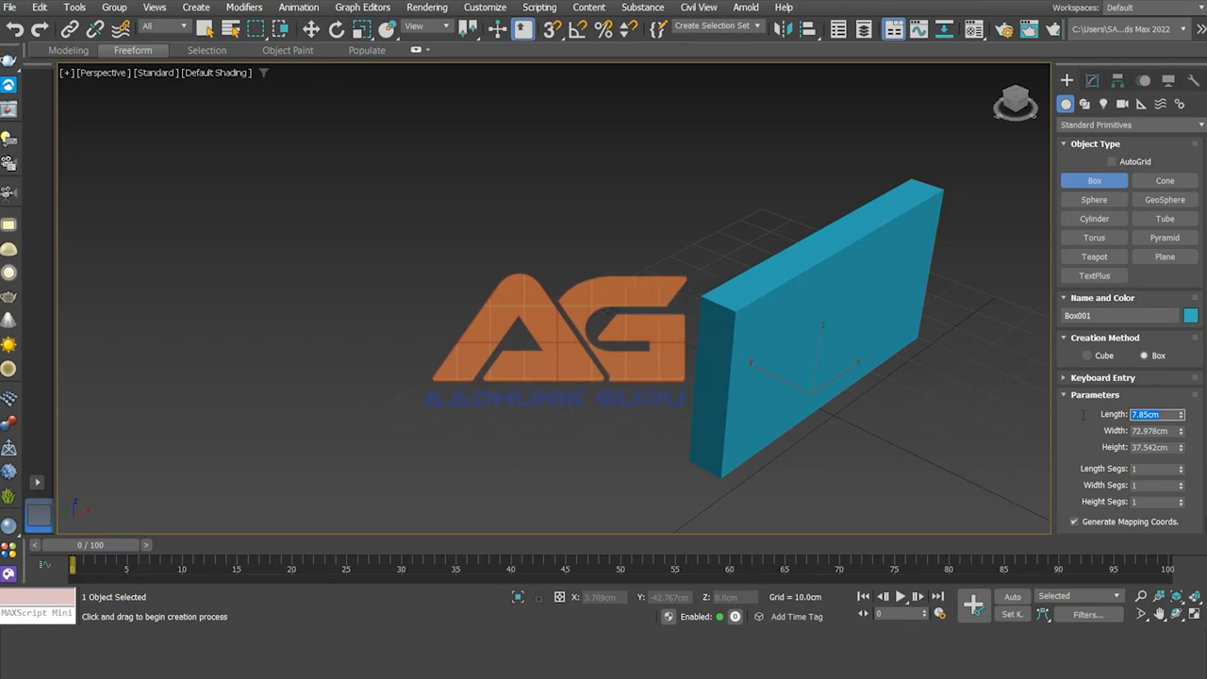
text(10)
key(Tab)
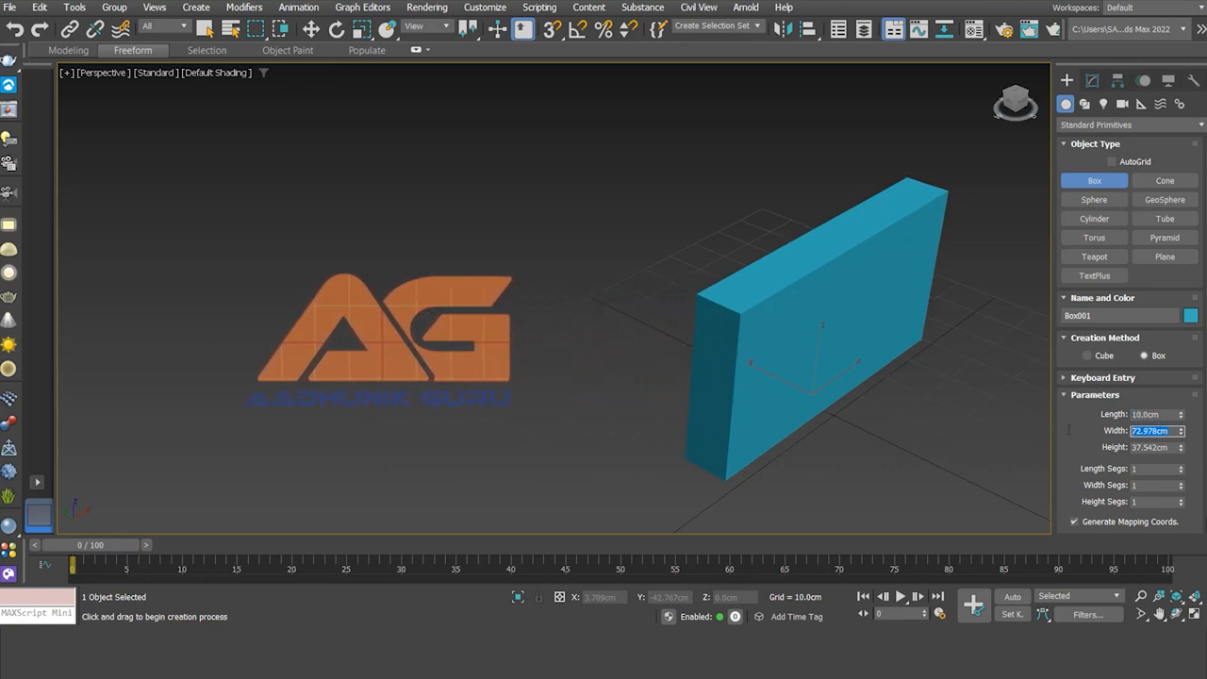
text(60)
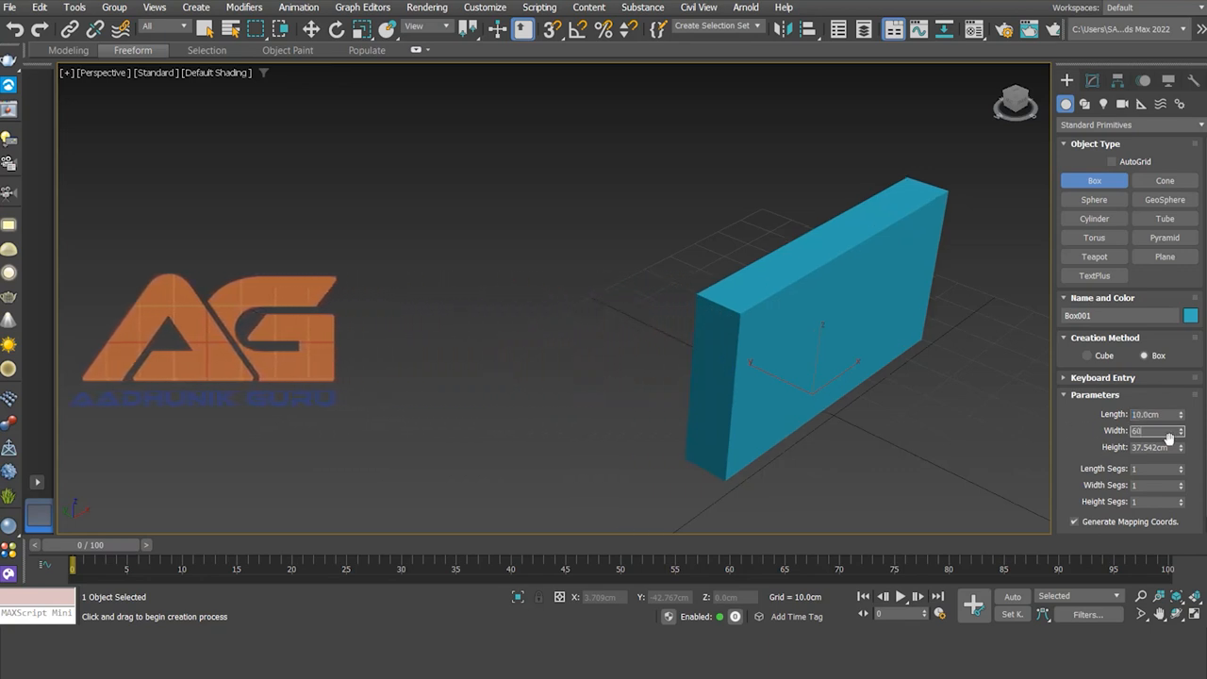
key(Tab)
text(40)
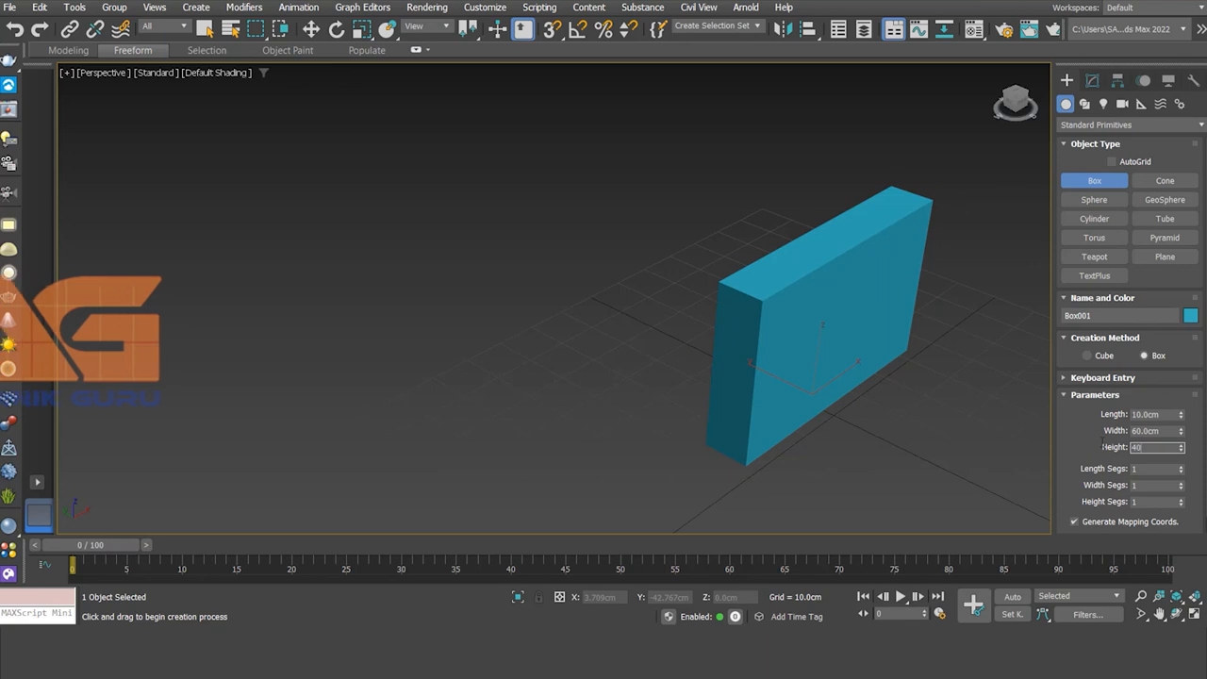
key(Return)
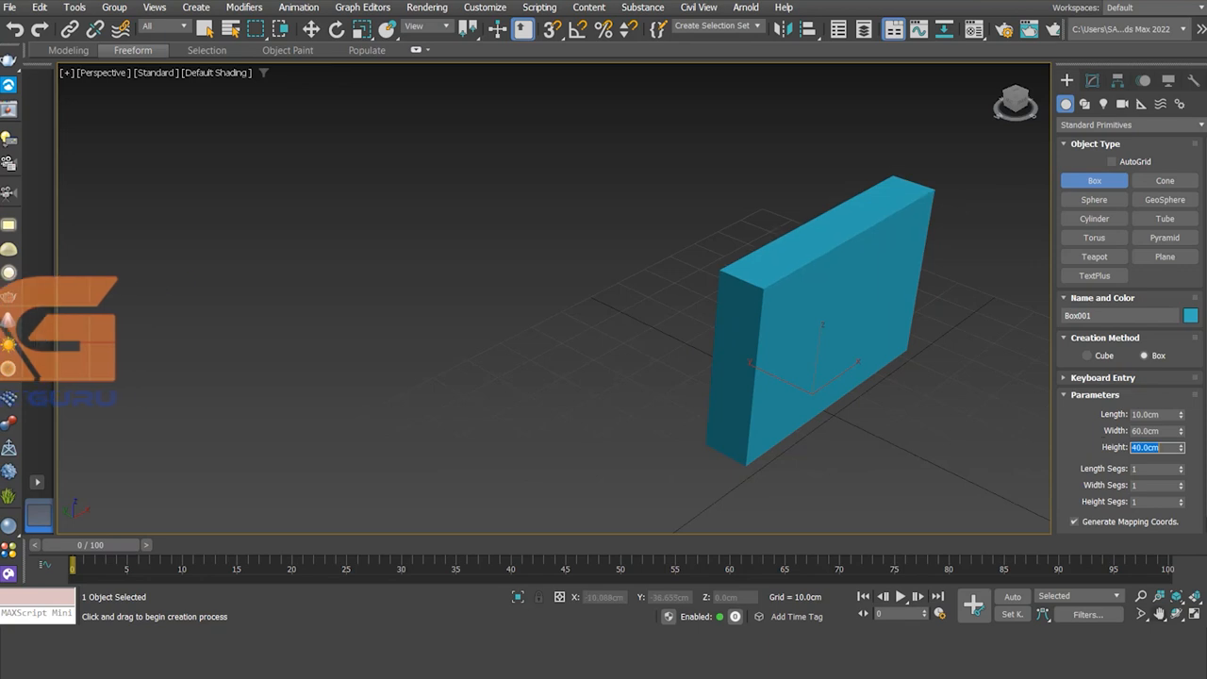
- Deselect the box and change the first sample material in the Material Editor to VRayMtl
click(1177, 614)
mouse_move(606, 318)
mouse_down()
mouse_move(571, 305)
mouse_move(585, 323)
mouse_move(647, 318)
mouse_move(428, 270)
mouse_move(374, 289)
mouse_move(509, 321)
mouse_move(516, 290)
mouse_move(583, 317)
mouse_up()
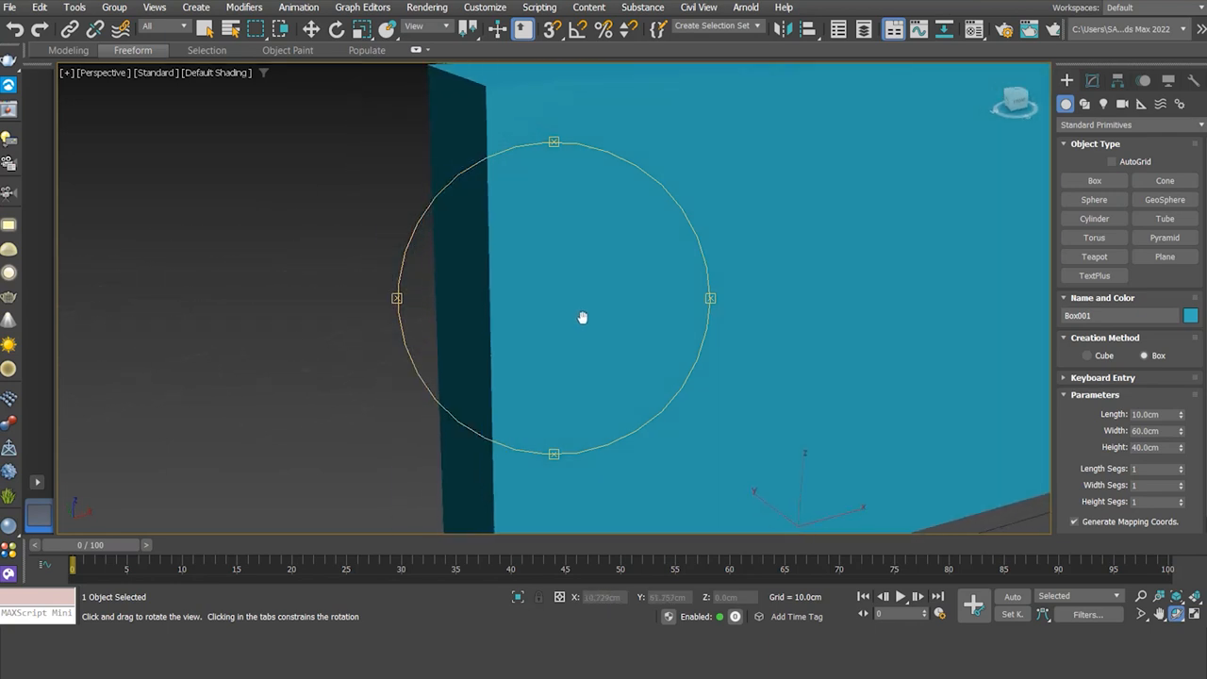
click(312, 29)
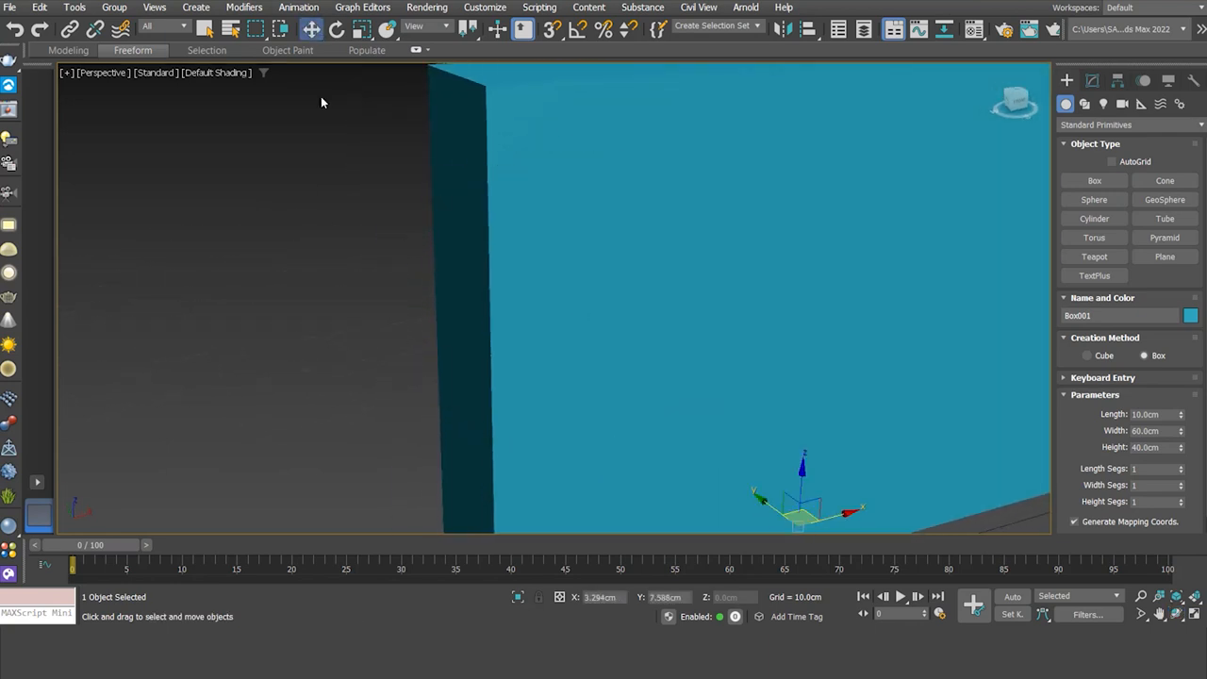
click(321, 102)
click(974, 30)
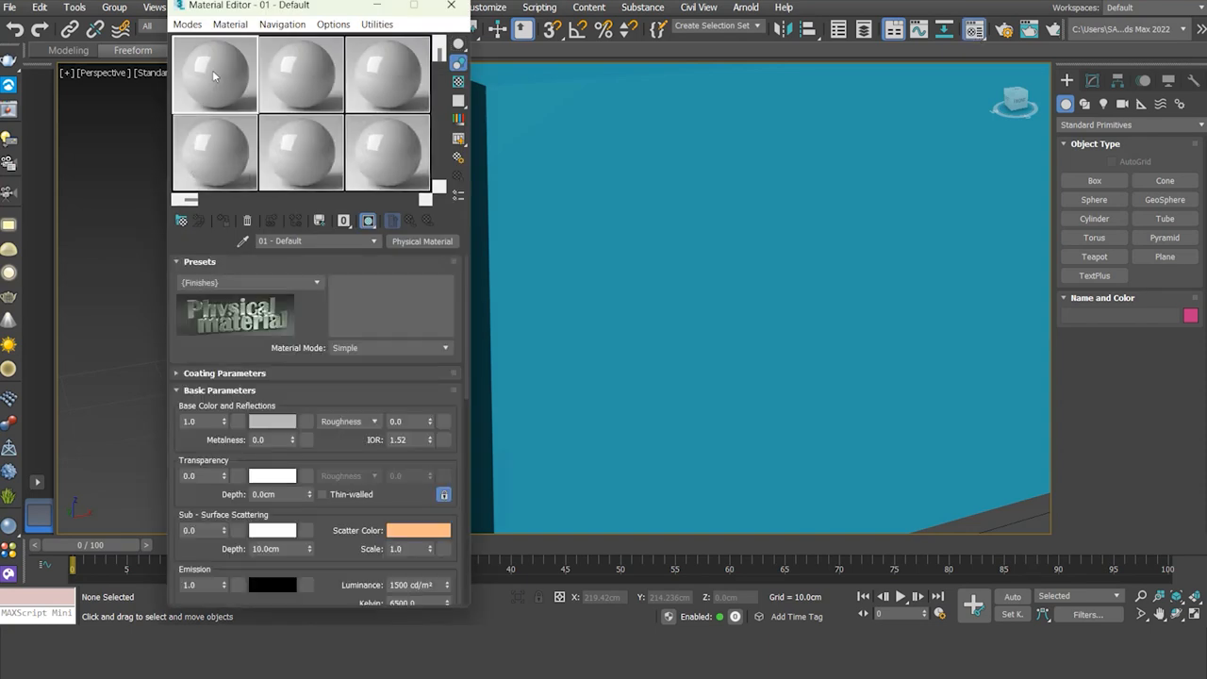
click(445, 244)
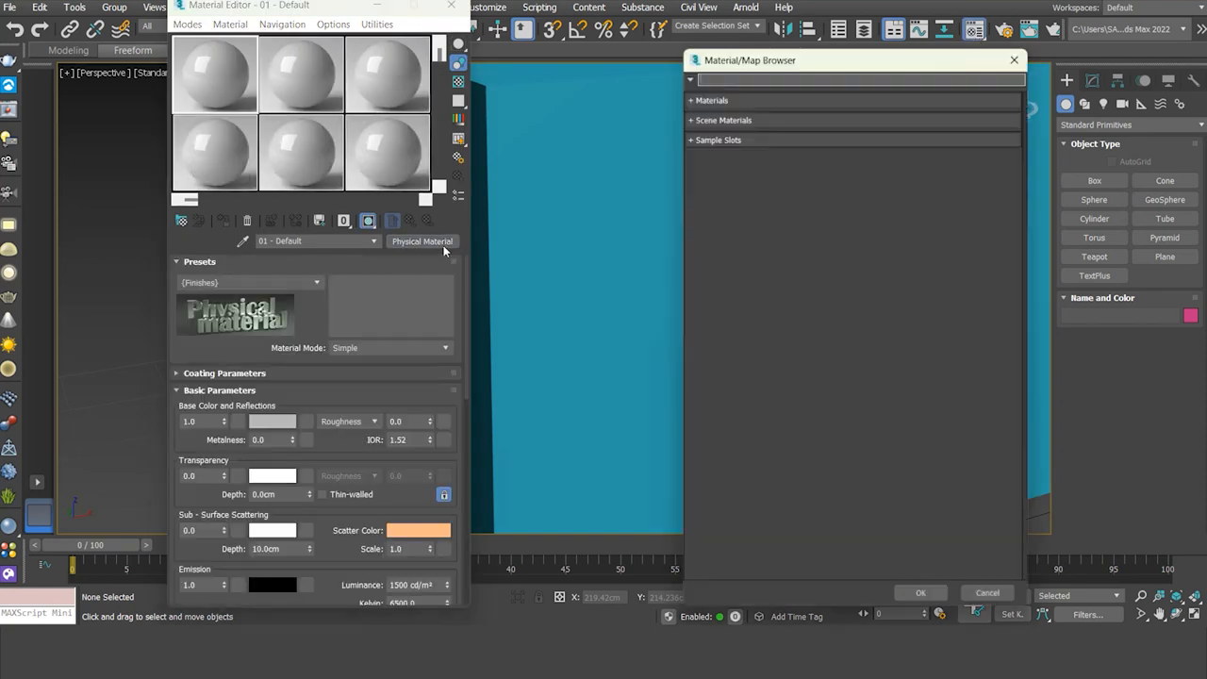
click(688, 96)
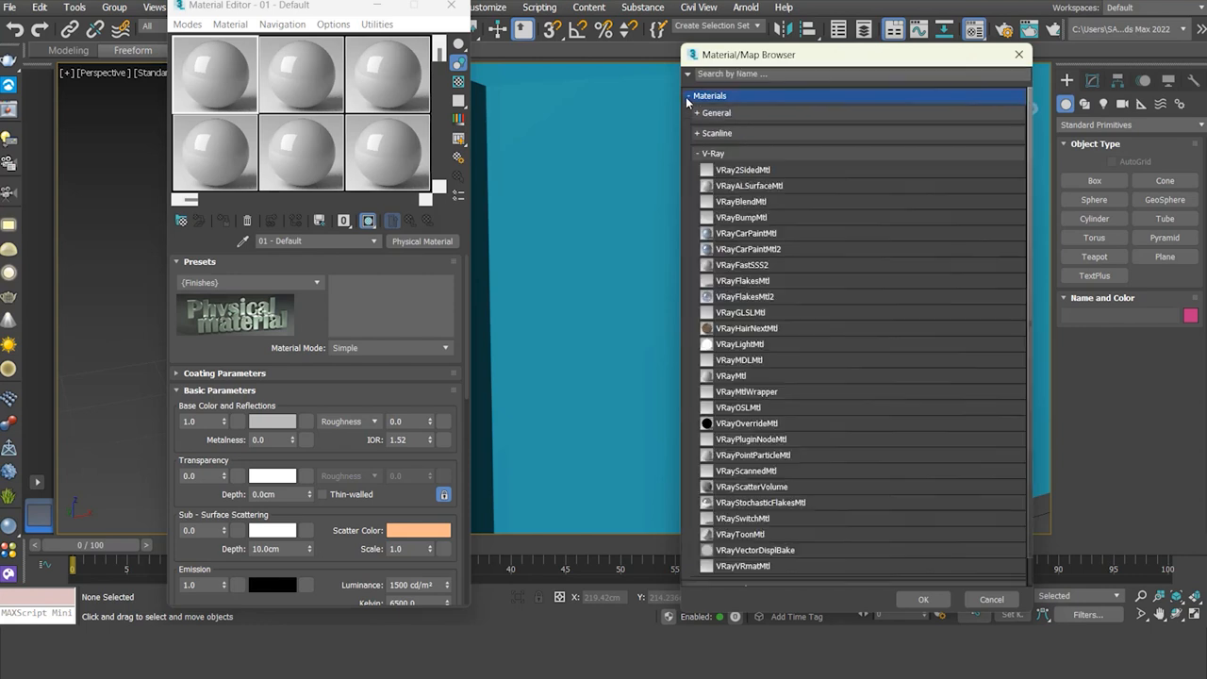
double_click(737, 378)
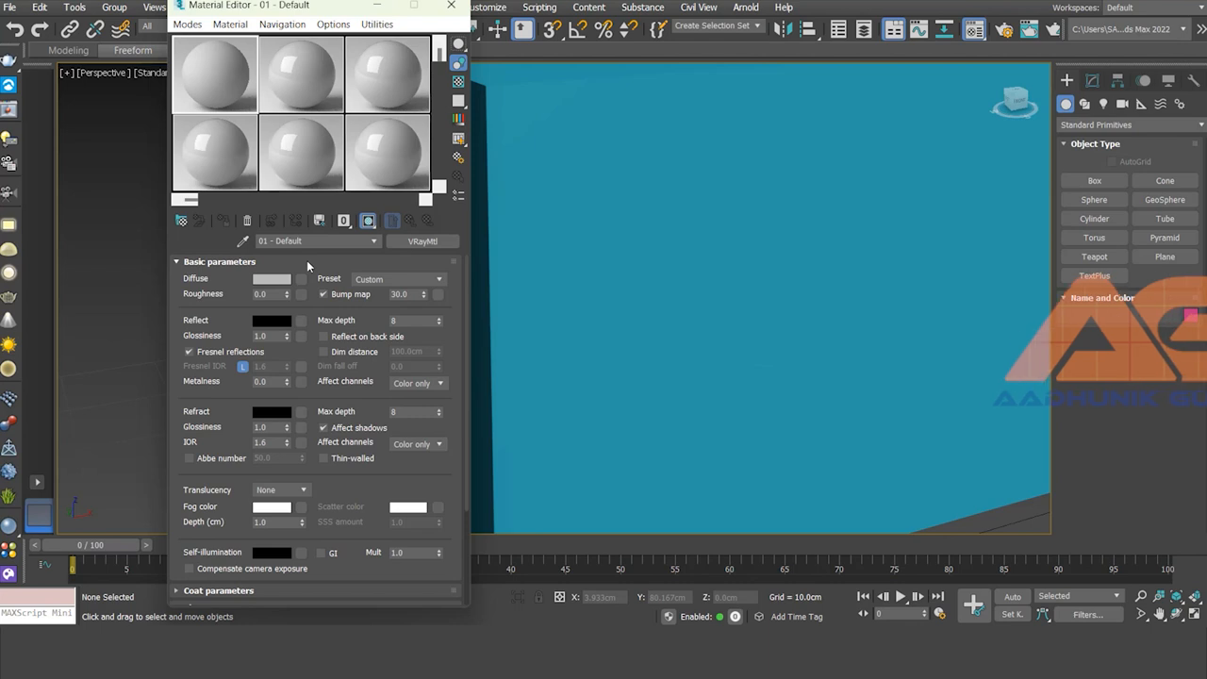
- Assign a VRayBitmap with the Bricks image to the material's diffuse map and check the enlarged sample preview
click(301, 279)
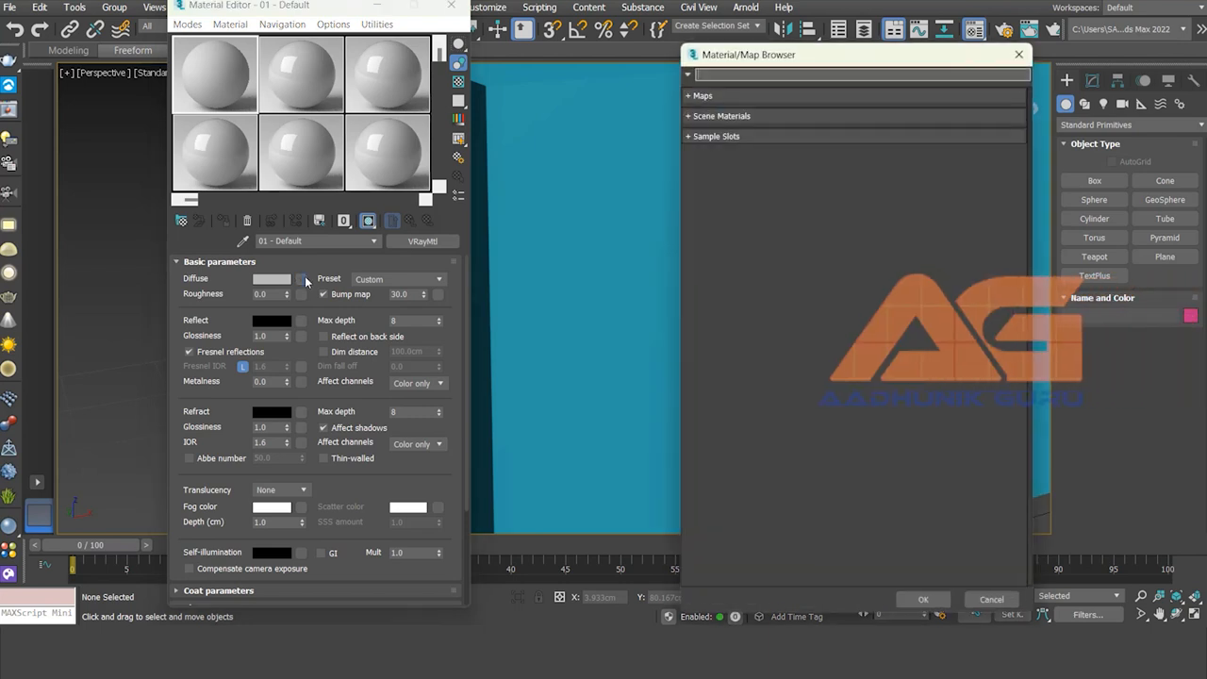
click(690, 97)
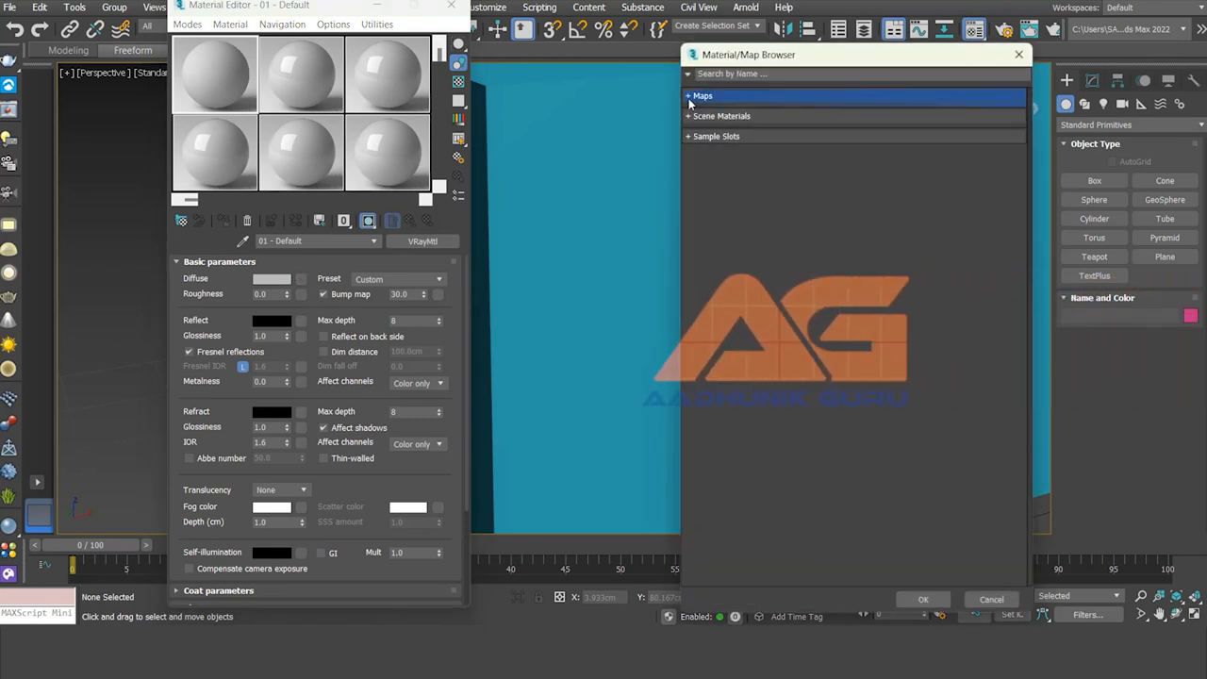
scroll(884, 458, down, 7)
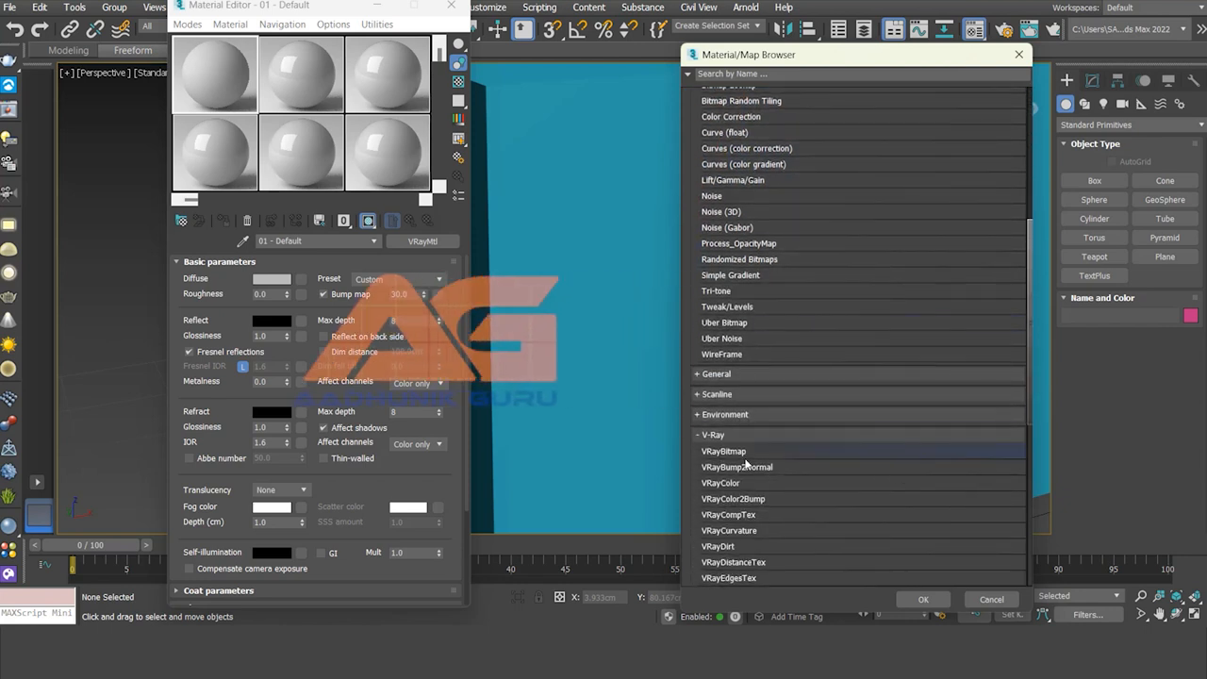
double_click(736, 451)
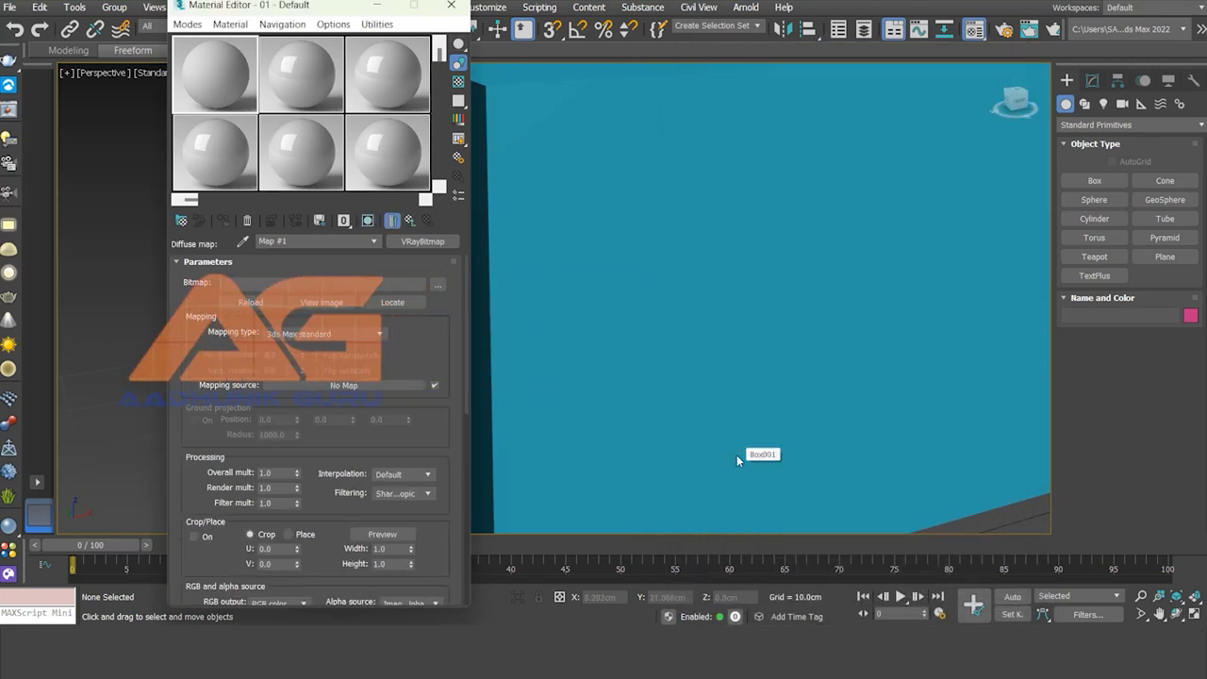
click(437, 285)
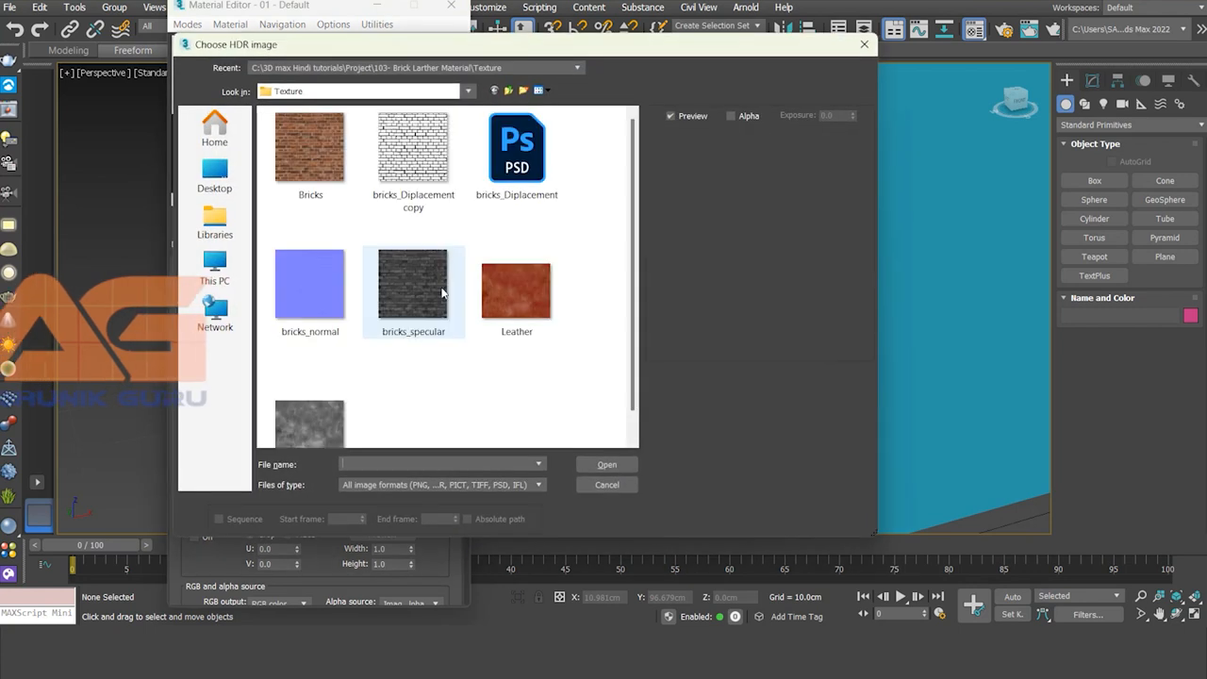
click(315, 161)
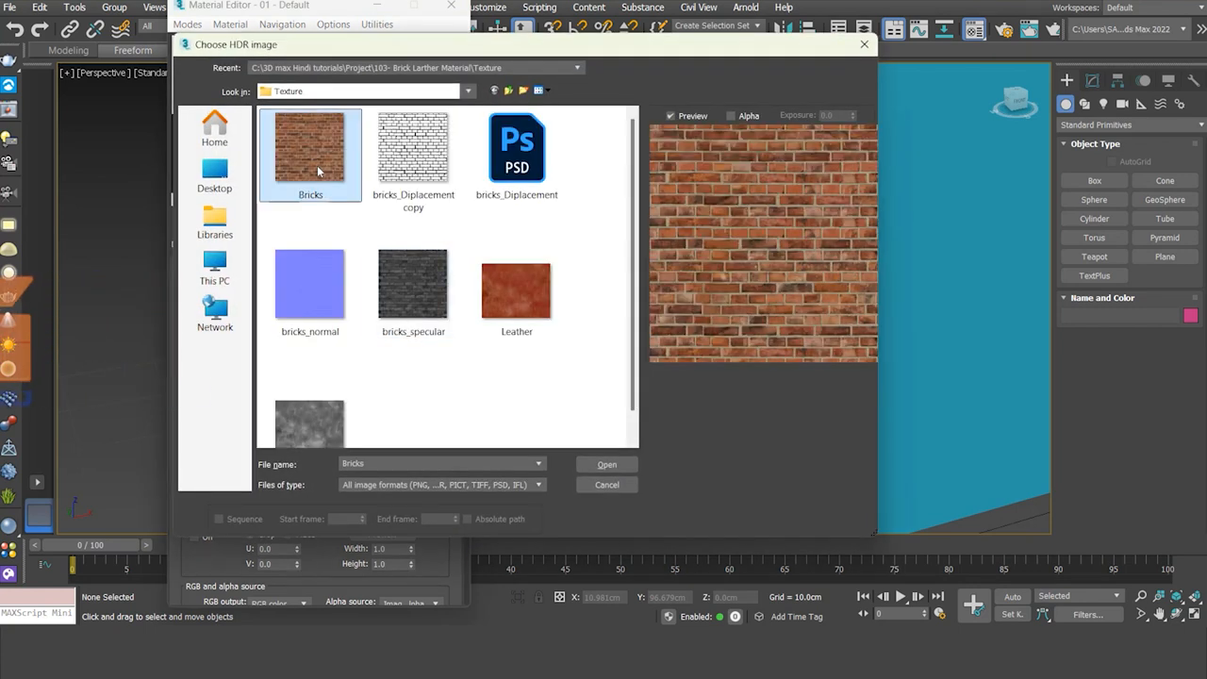
click(317, 166)
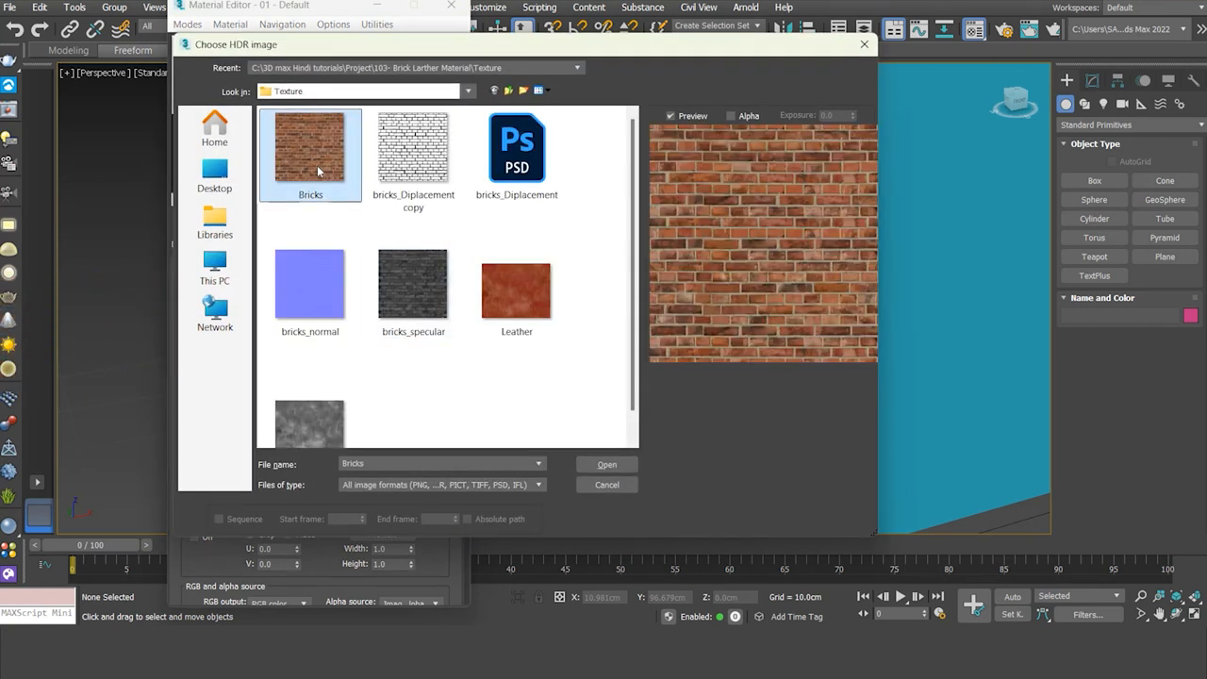
click(605, 465)
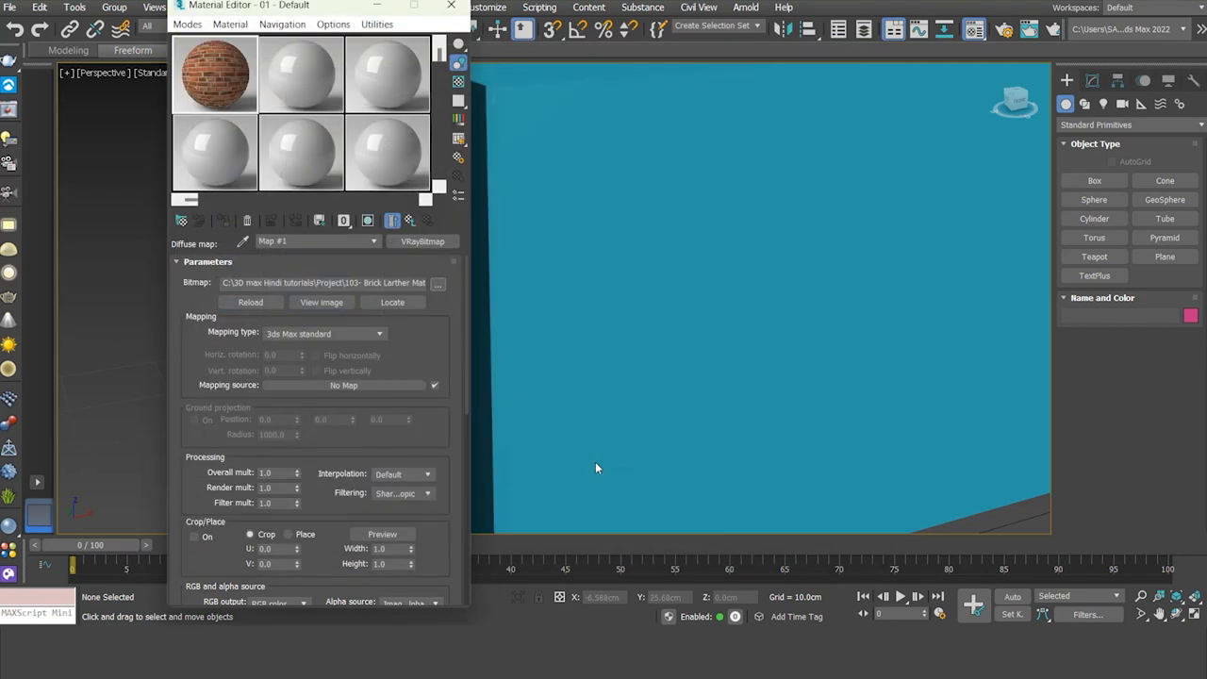
double_click(222, 82)
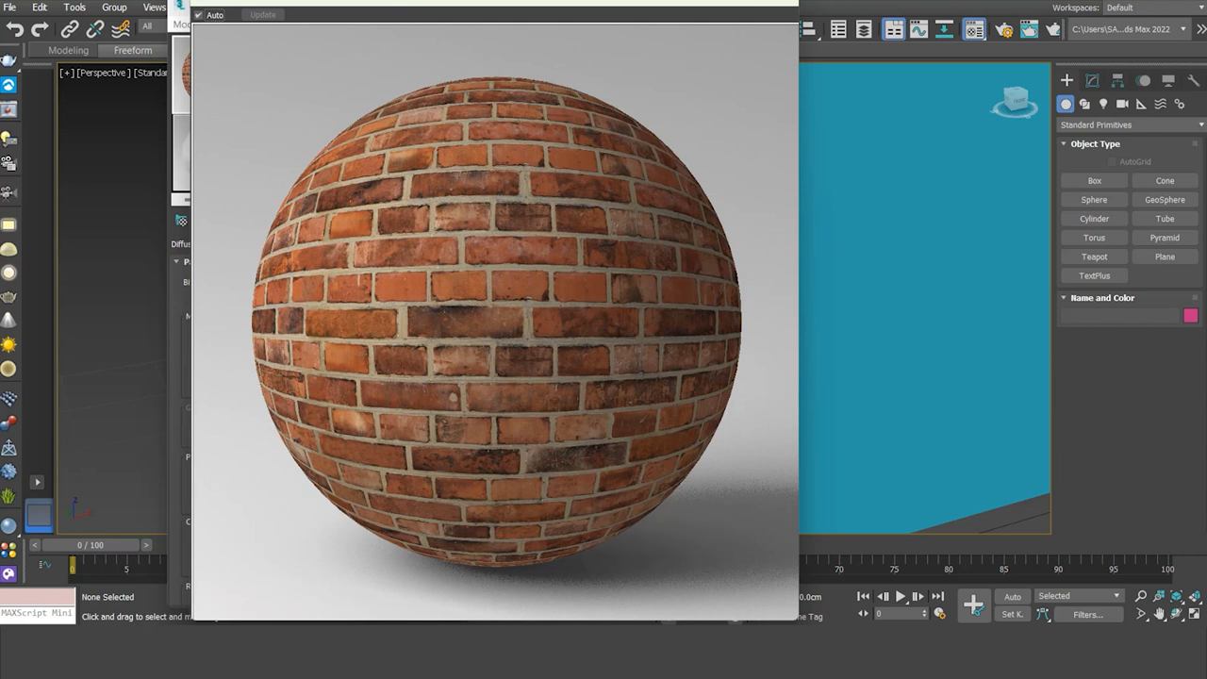
click(784, 3)
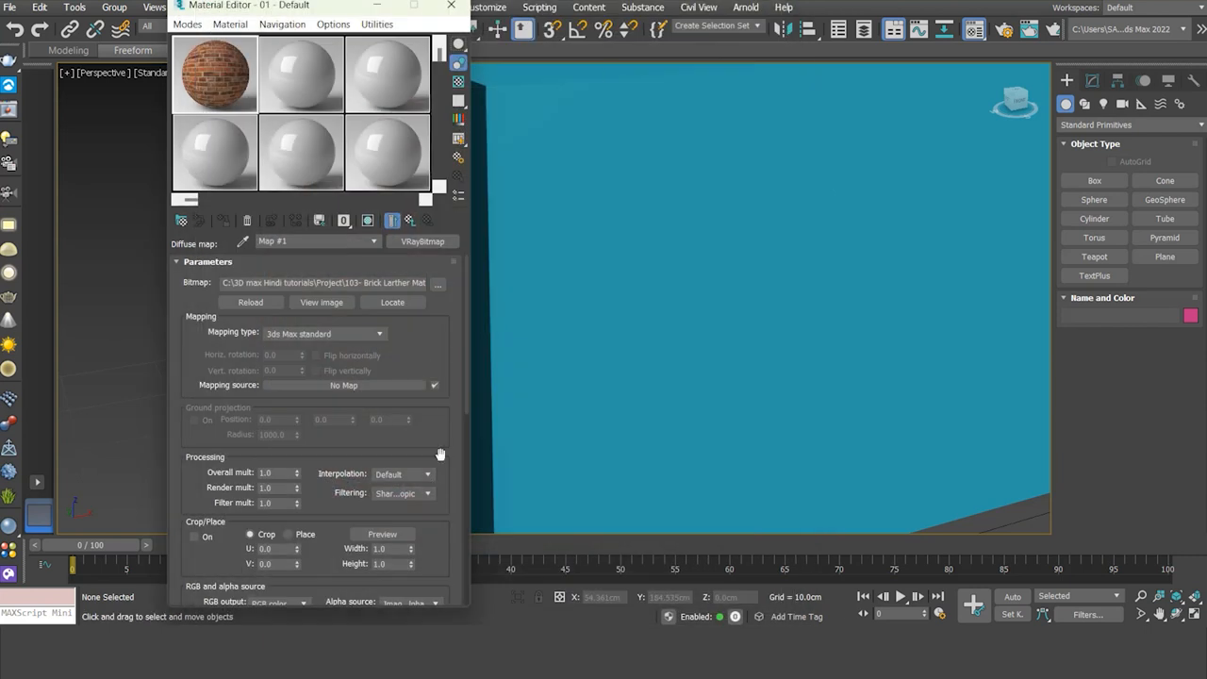
- Set the diffuse bitmap's blur to 0.5 and return to the parent material
scroll(448, 331, down, 2)
scroll(448, 331, down, 7)
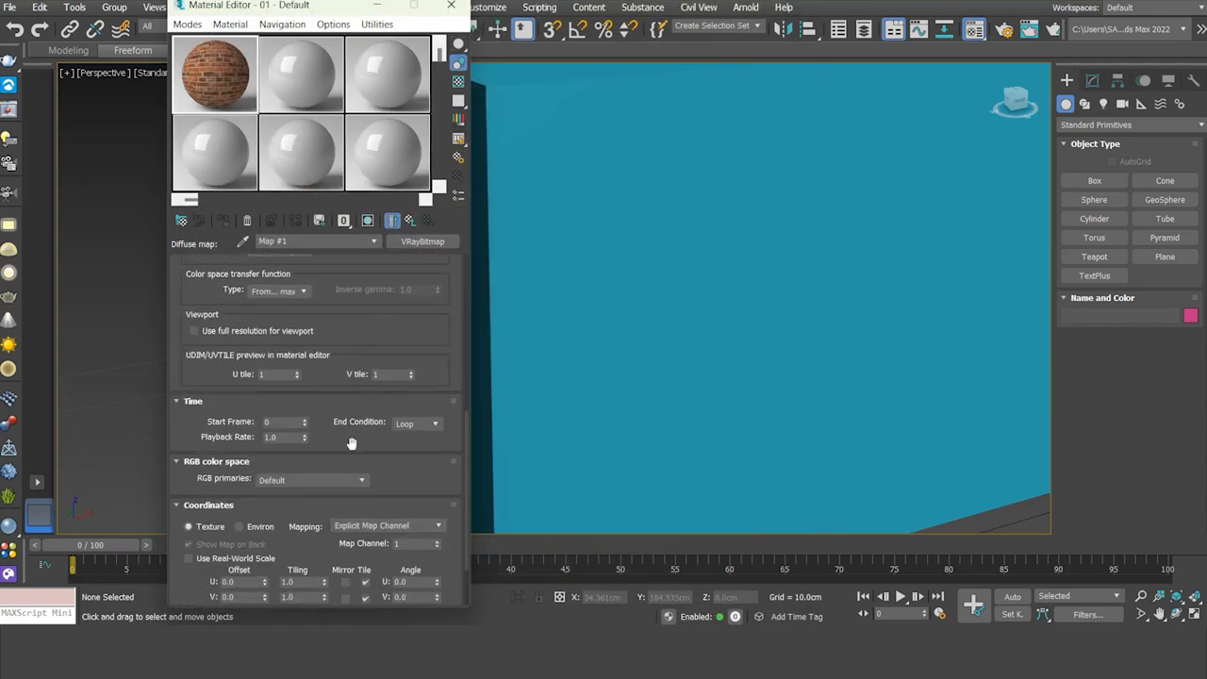
scroll(351, 443, down, 2)
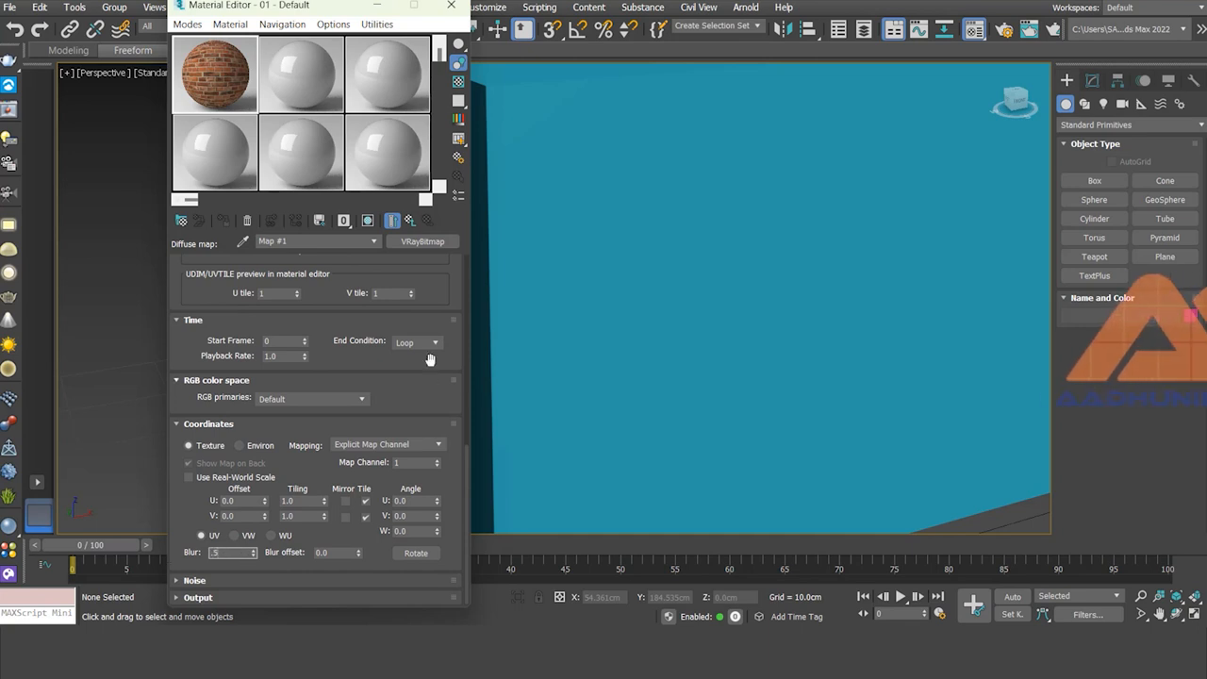
scroll(321, 425, up, 8)
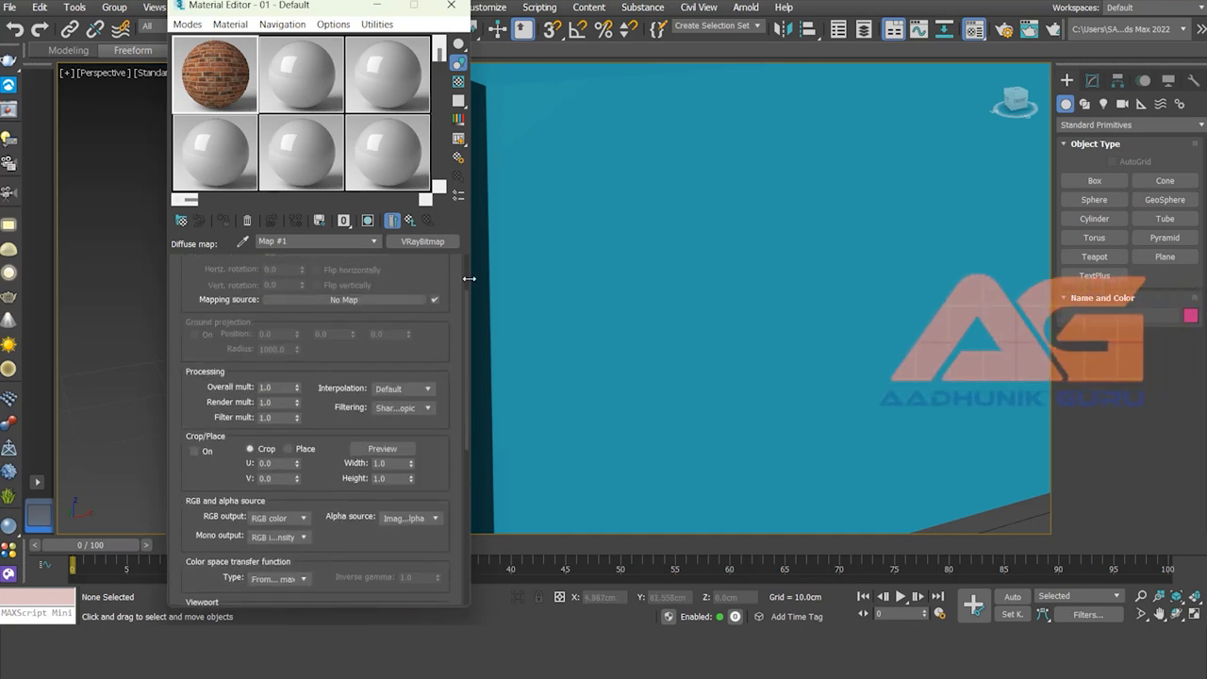
scroll(458, 471, up, 2)
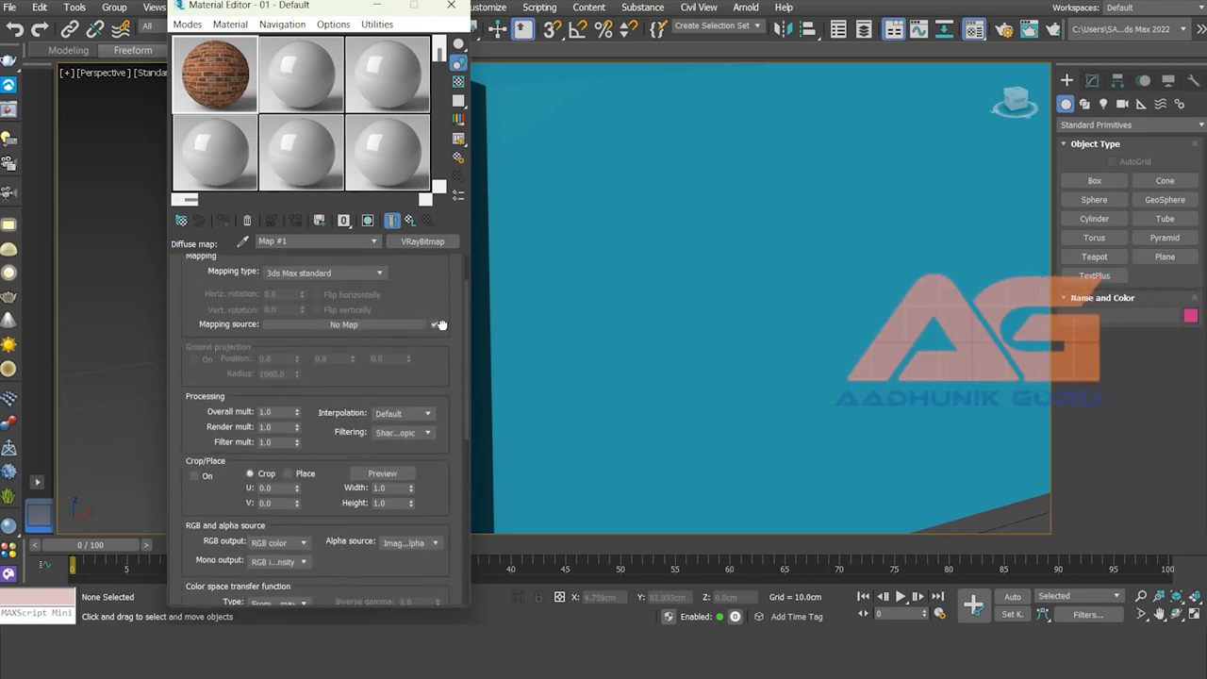
click(412, 220)
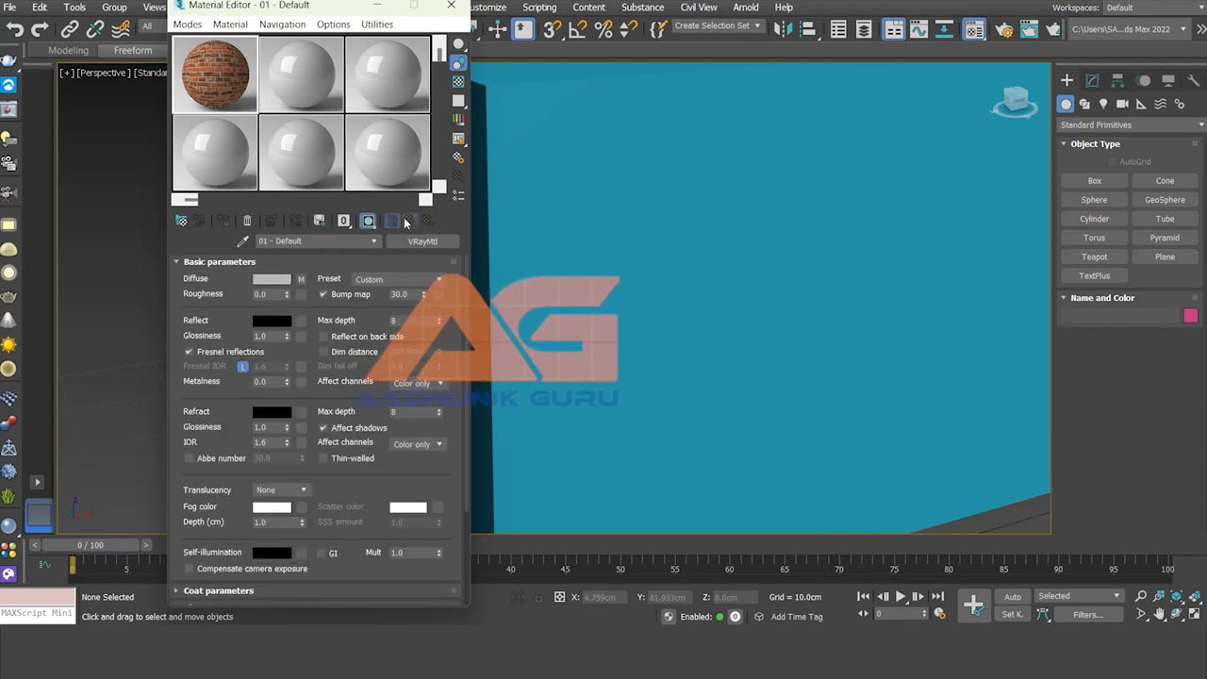
- Assign a VRayBitmap with the bricks_specular image to the material's reflect map
click(301, 321)
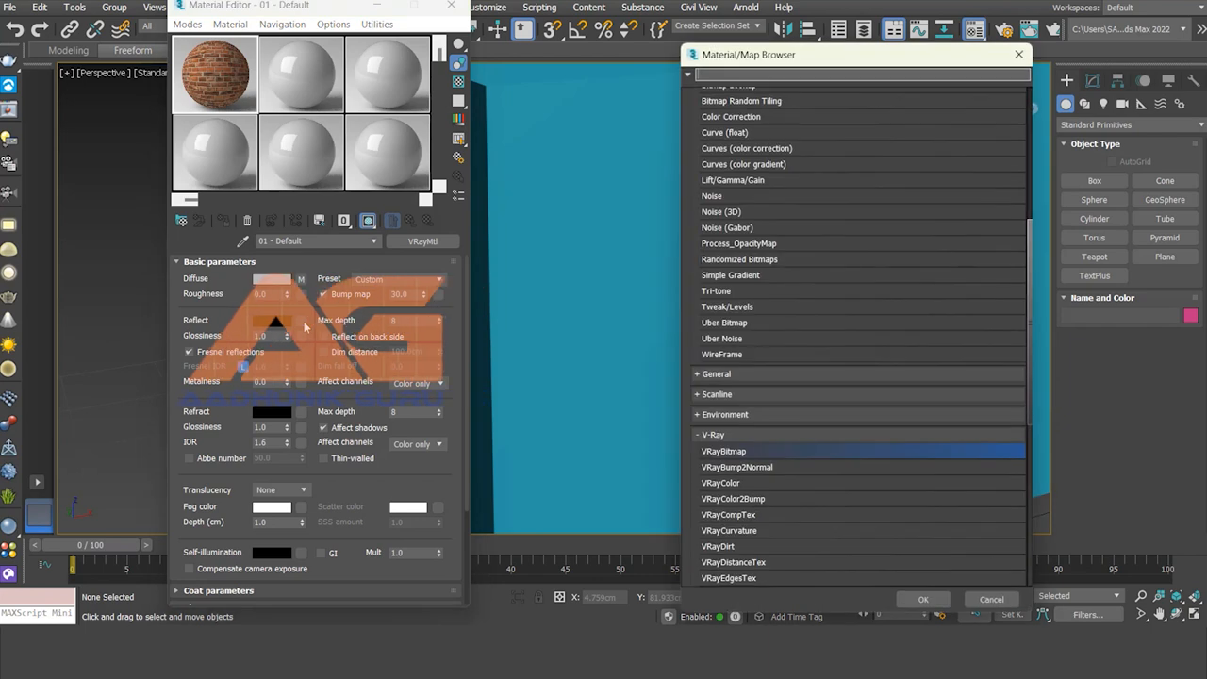
double_click(739, 449)
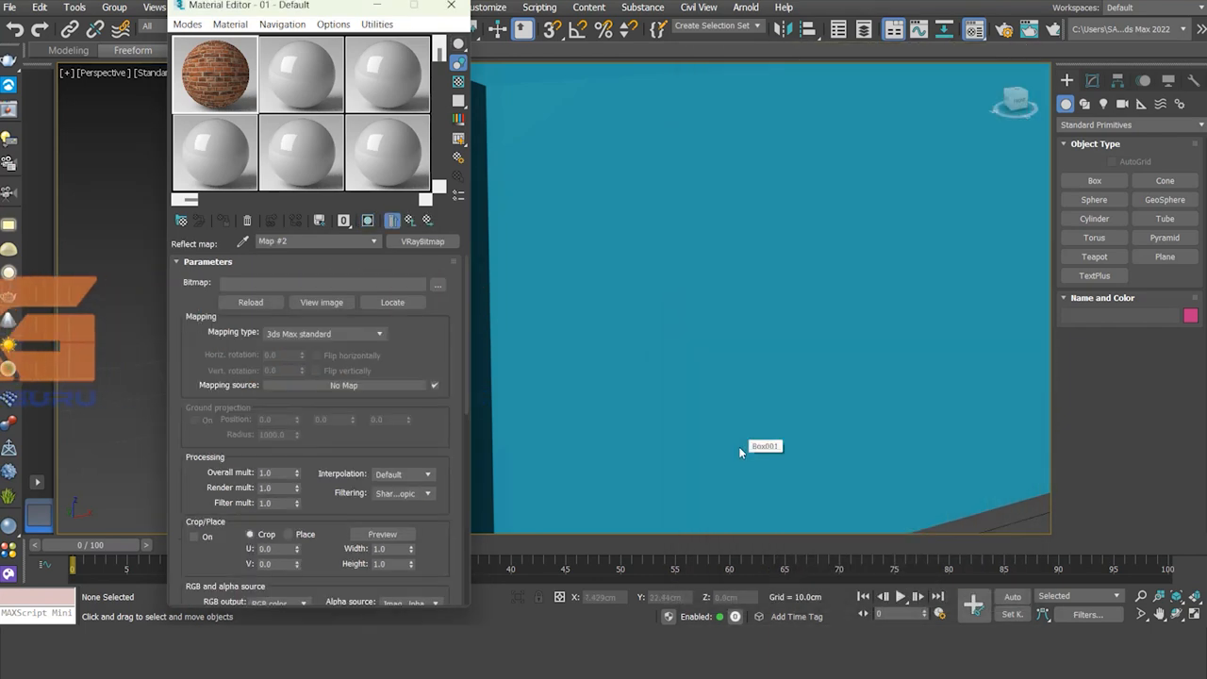
click(440, 287)
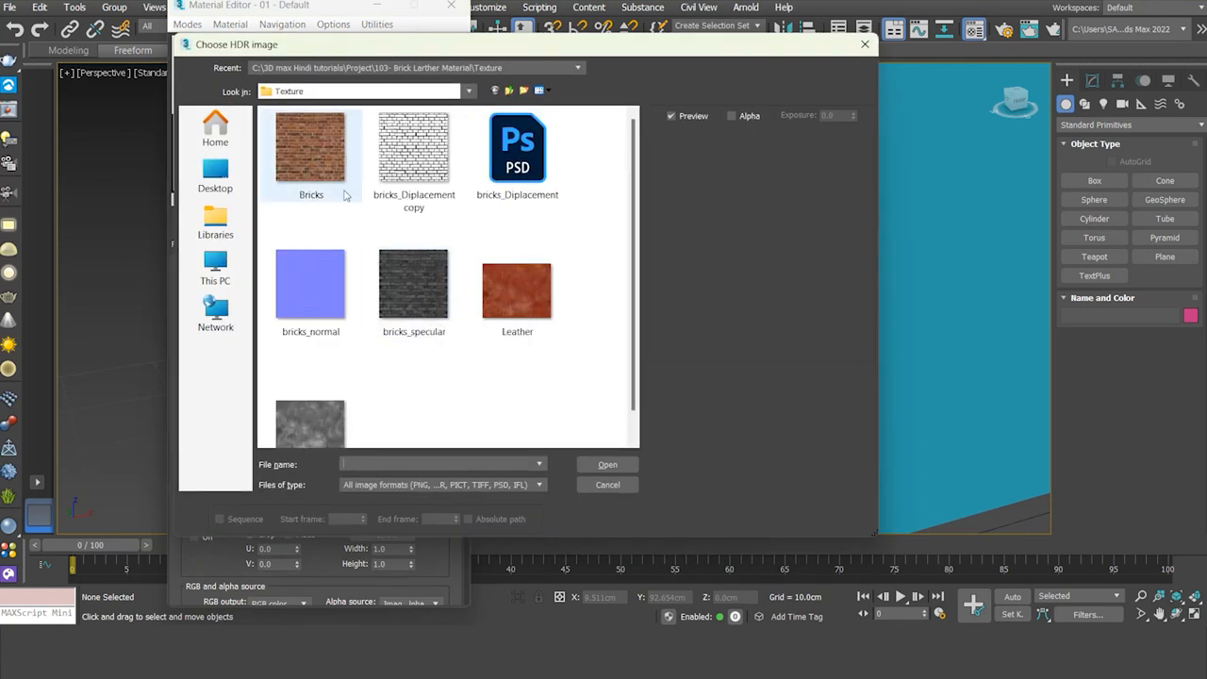
click(407, 275)
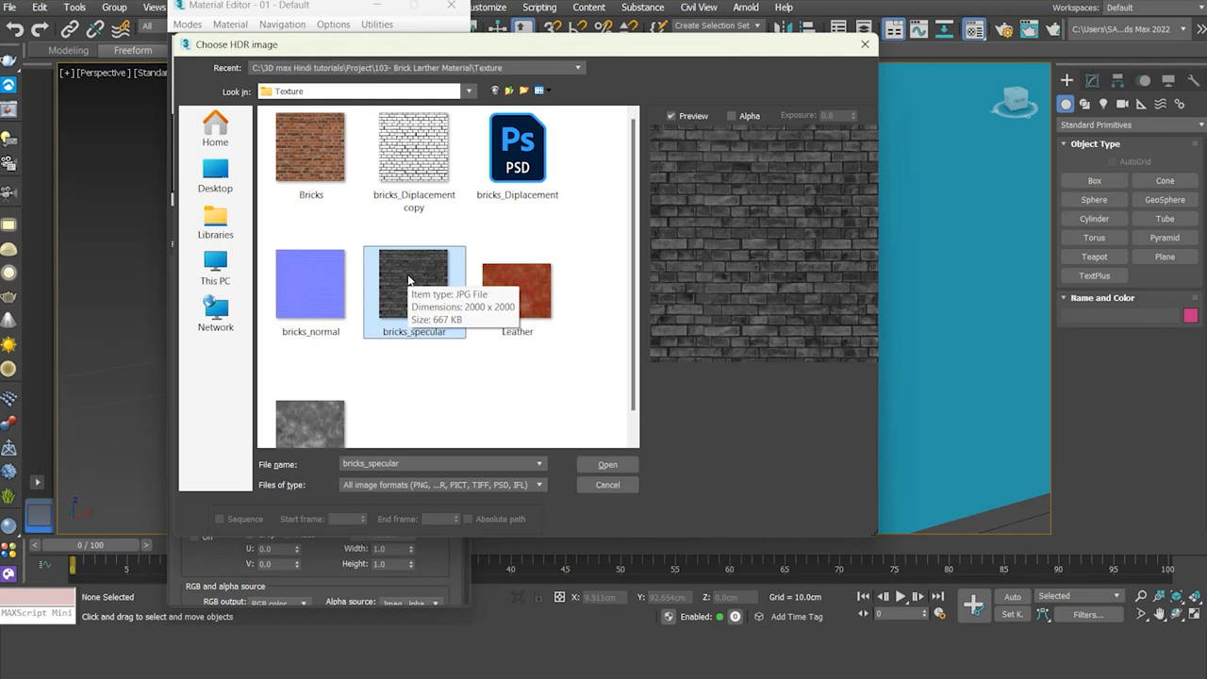
click(613, 469)
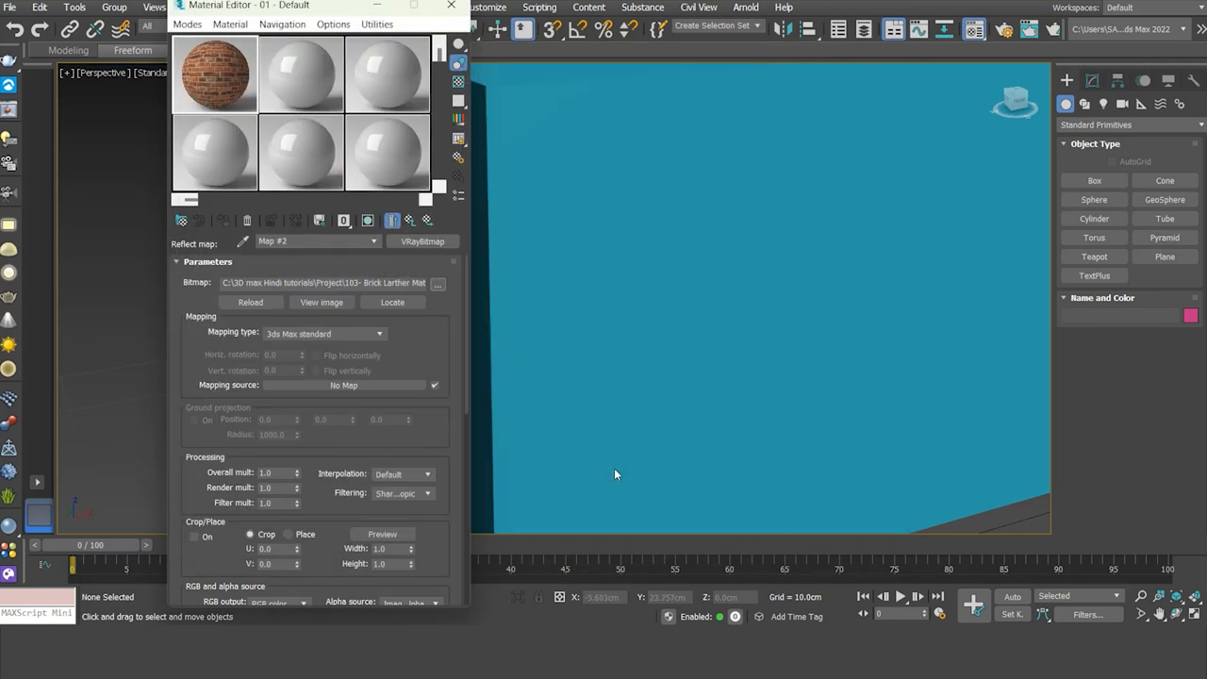
- Set the reflect bitmap's blur to 0.5 and return to the parent material
scroll(313, 489, down, 10)
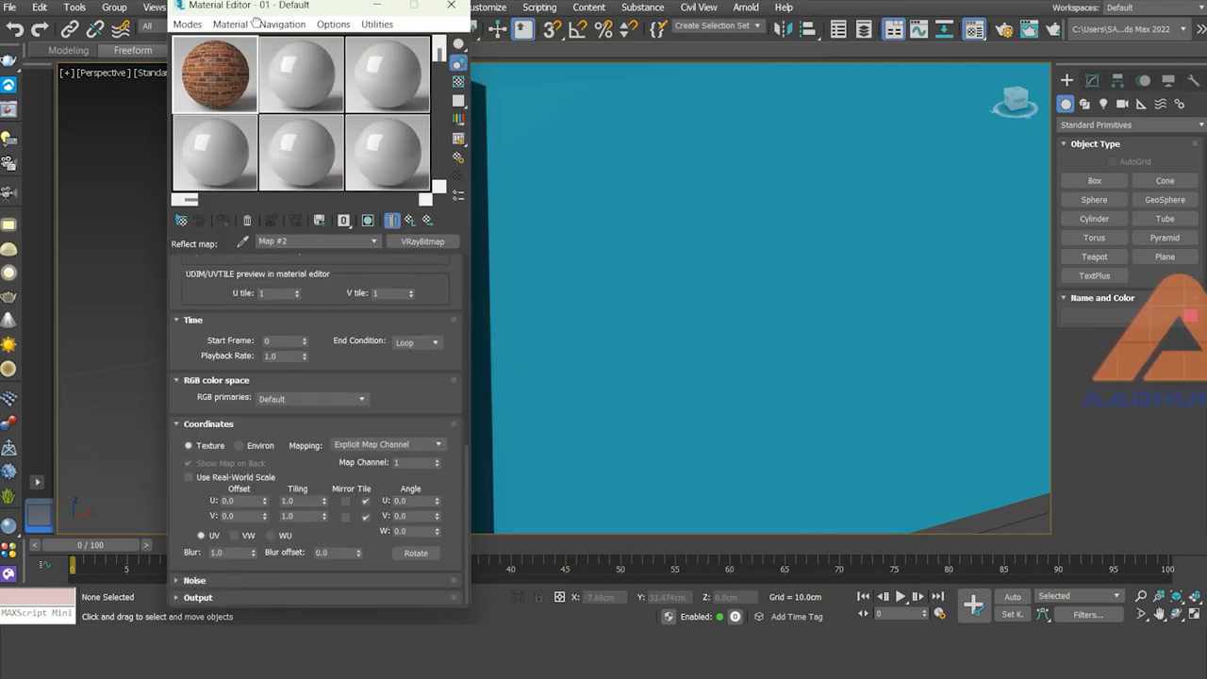
drag(234, 552, 184, 556)
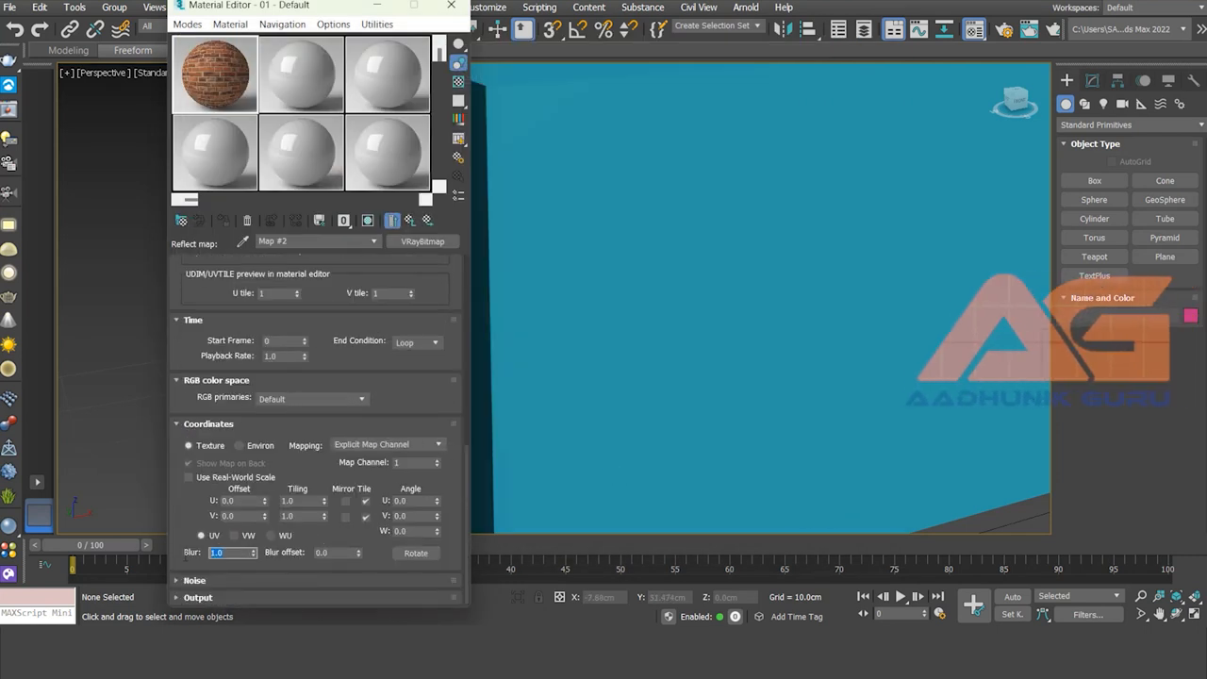
text(0.5)
key(Return)
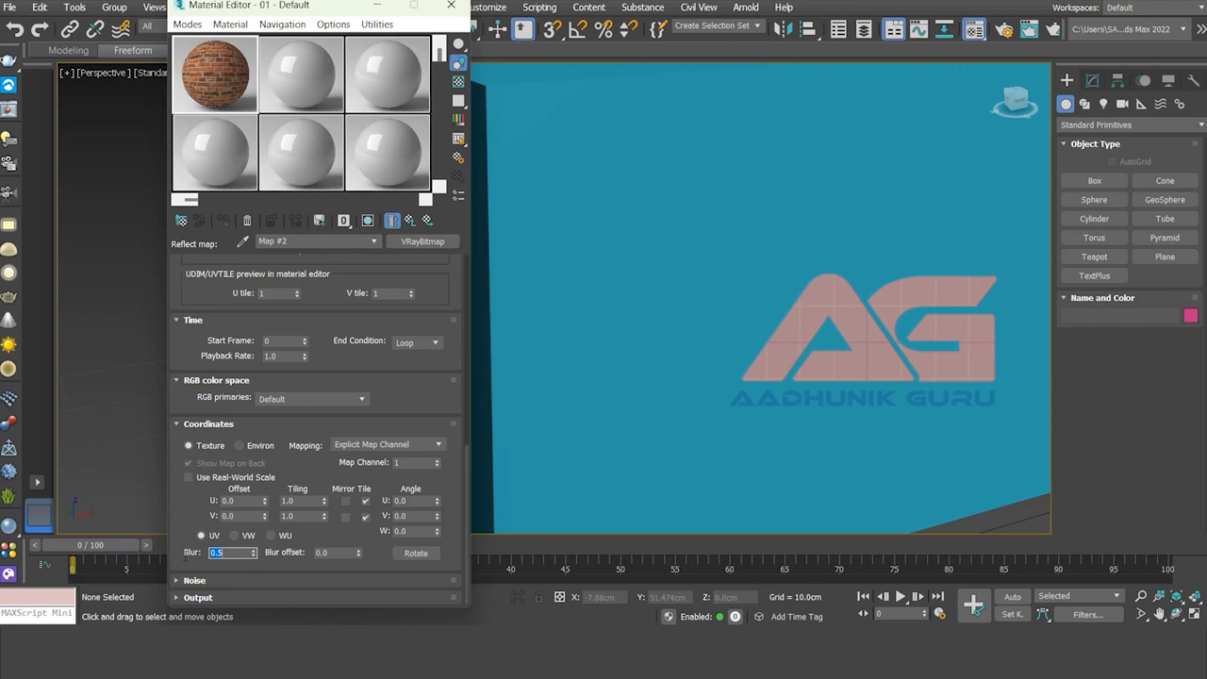
click(410, 222)
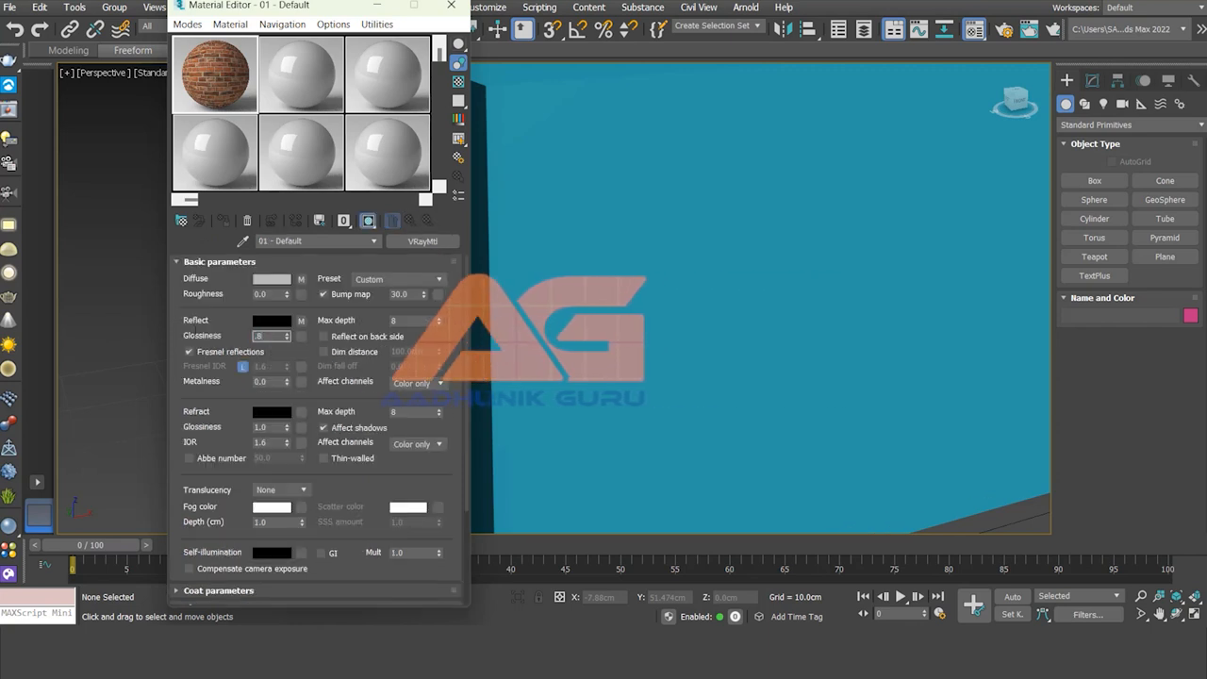
- Set the material's reflection glossiness to 0.8, assign the material to the box and deselect it
text(0.8)
key(Return)
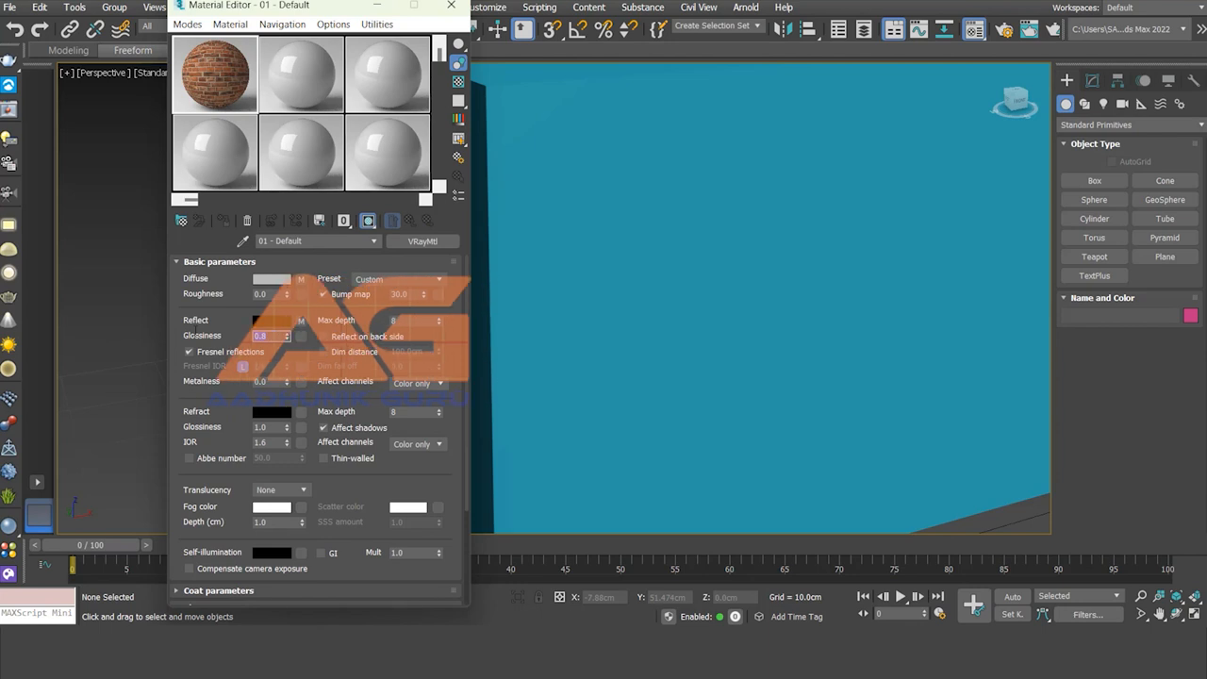
click(655, 245)
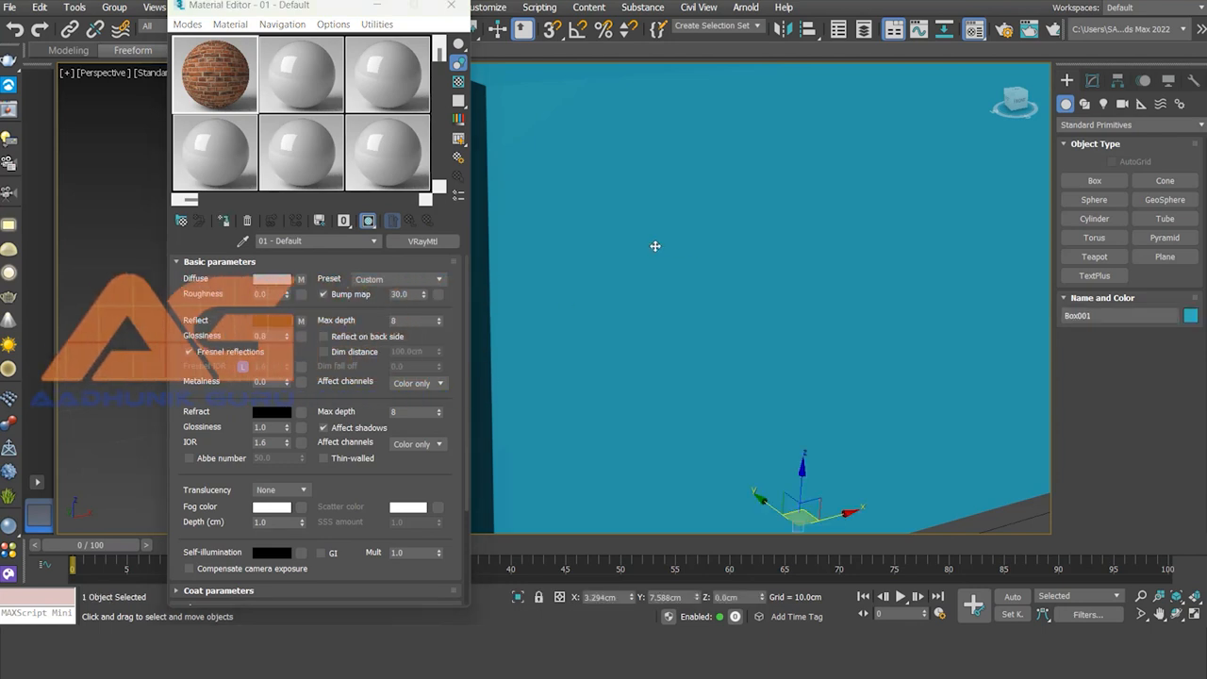
click(225, 220)
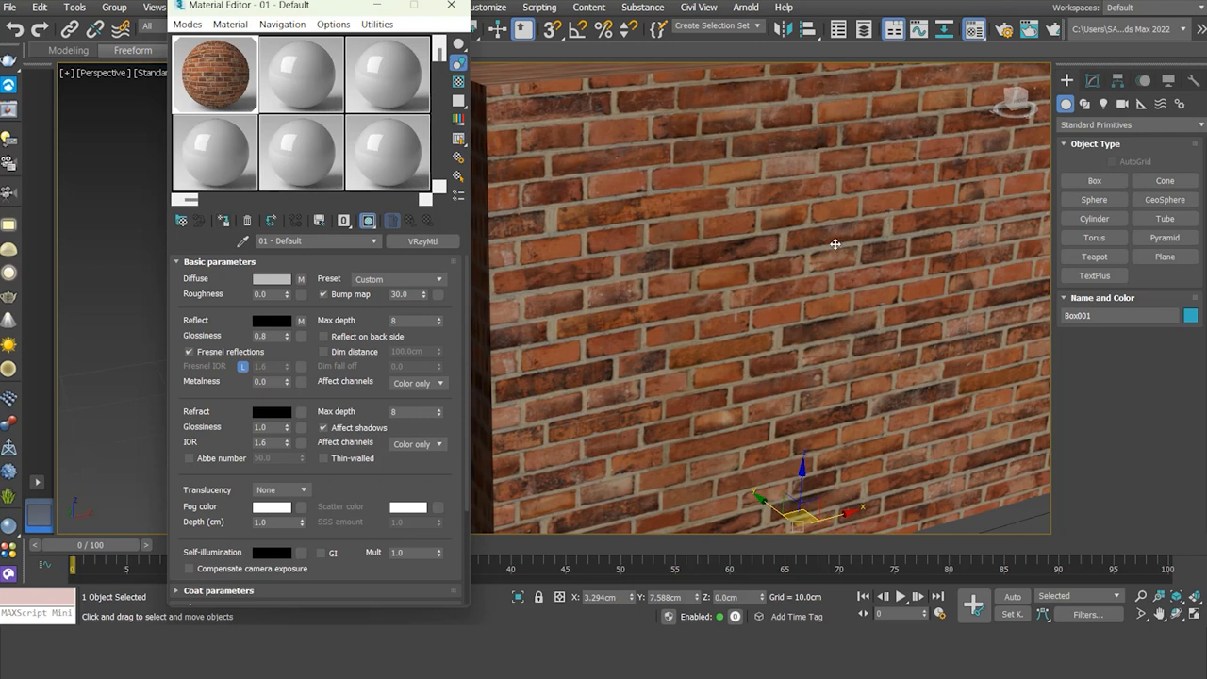
click(1014, 524)
- Create a plane VRayLight about 84 cm long and 102 cm wide on the grid around the brick wall
scroll(793, 300, down, 5)
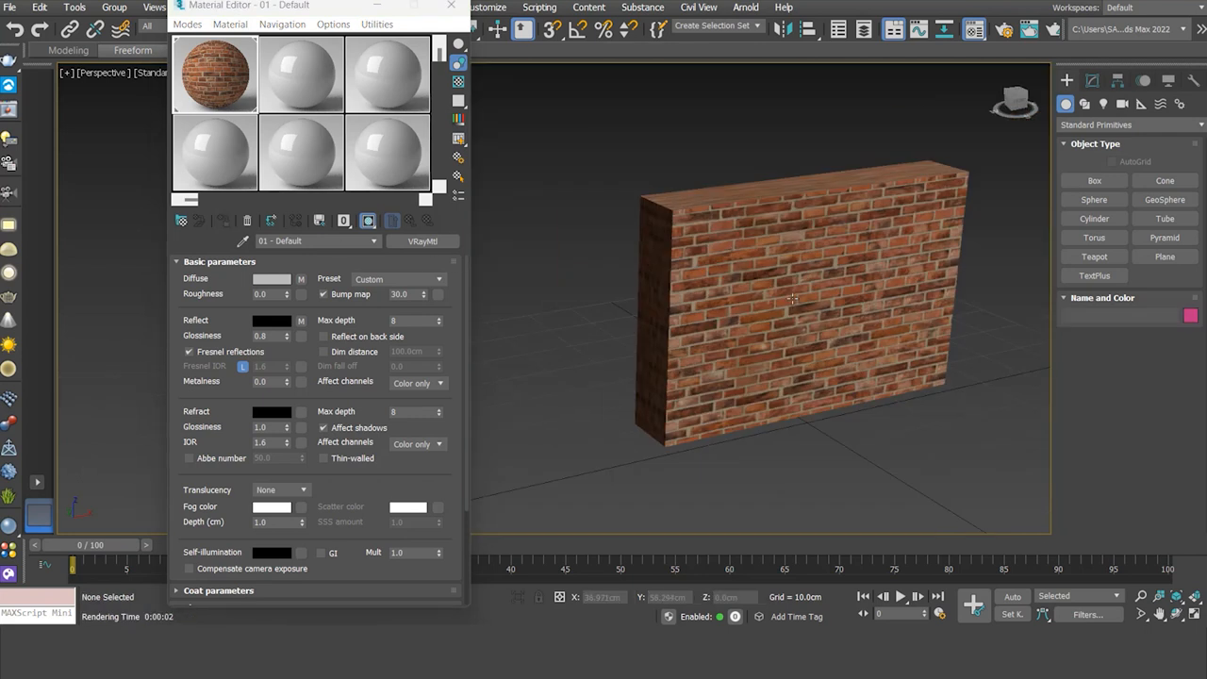
middle_drag(793, 300, 737, 416)
scroll(739, 405, down, 3)
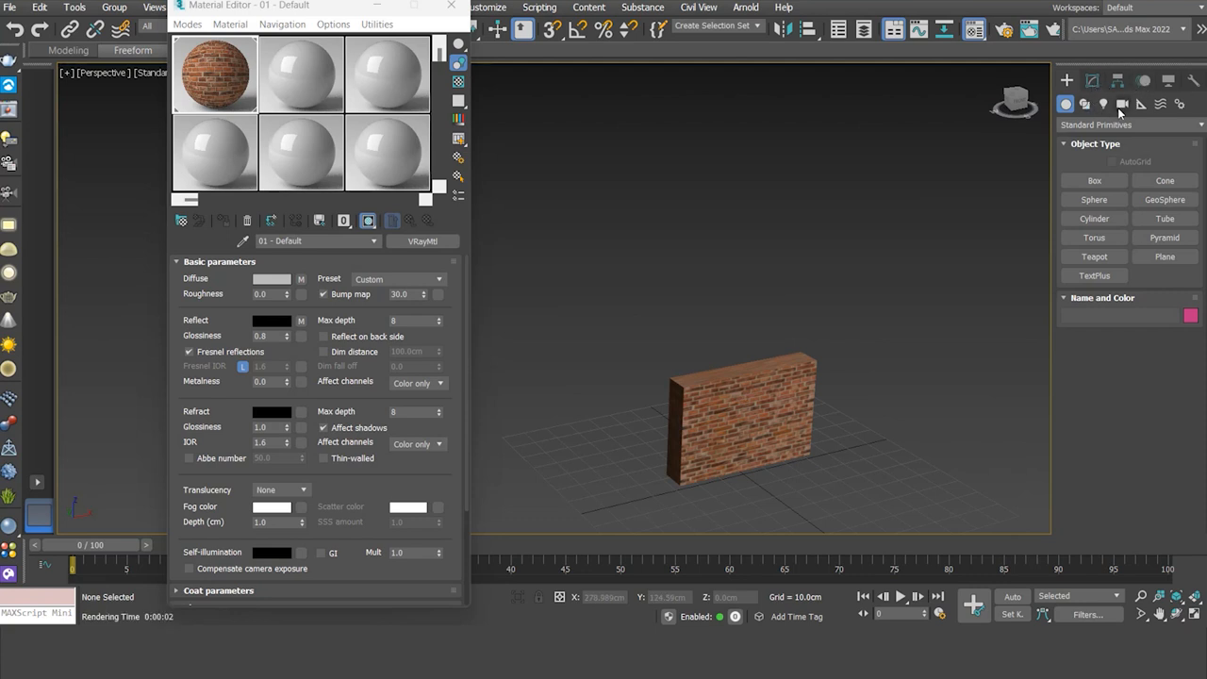
click(1104, 104)
click(1108, 123)
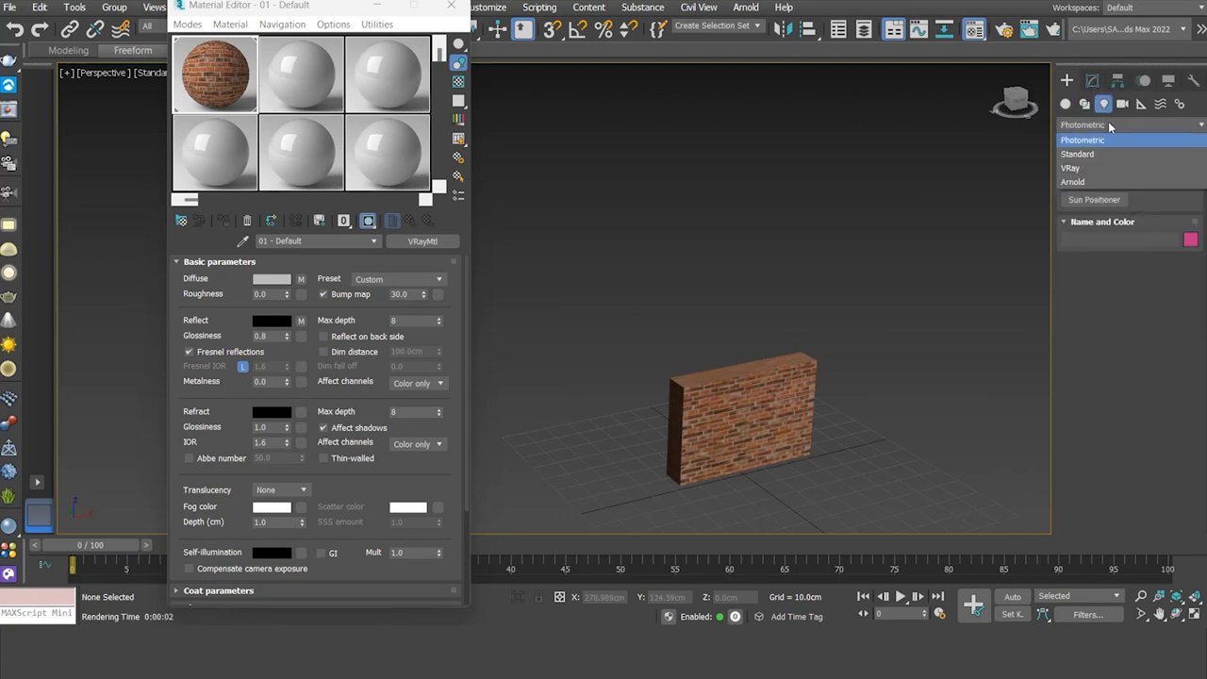
click(1066, 167)
click(1098, 180)
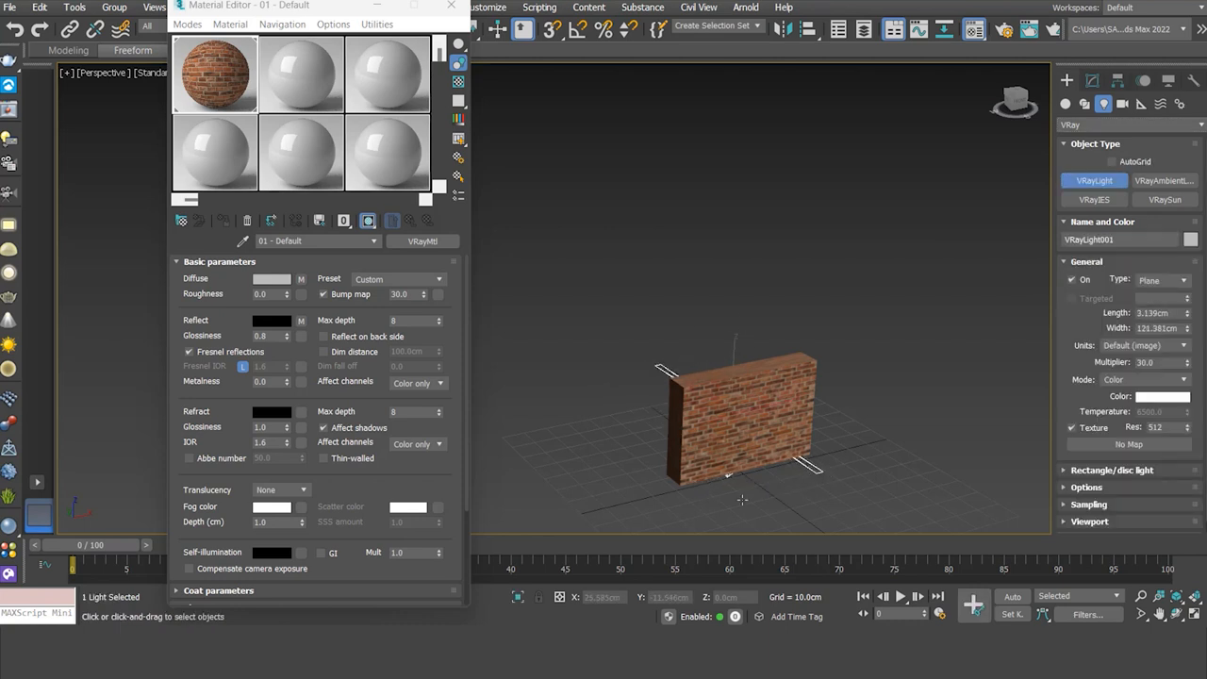
drag(662, 492, 609, 495)
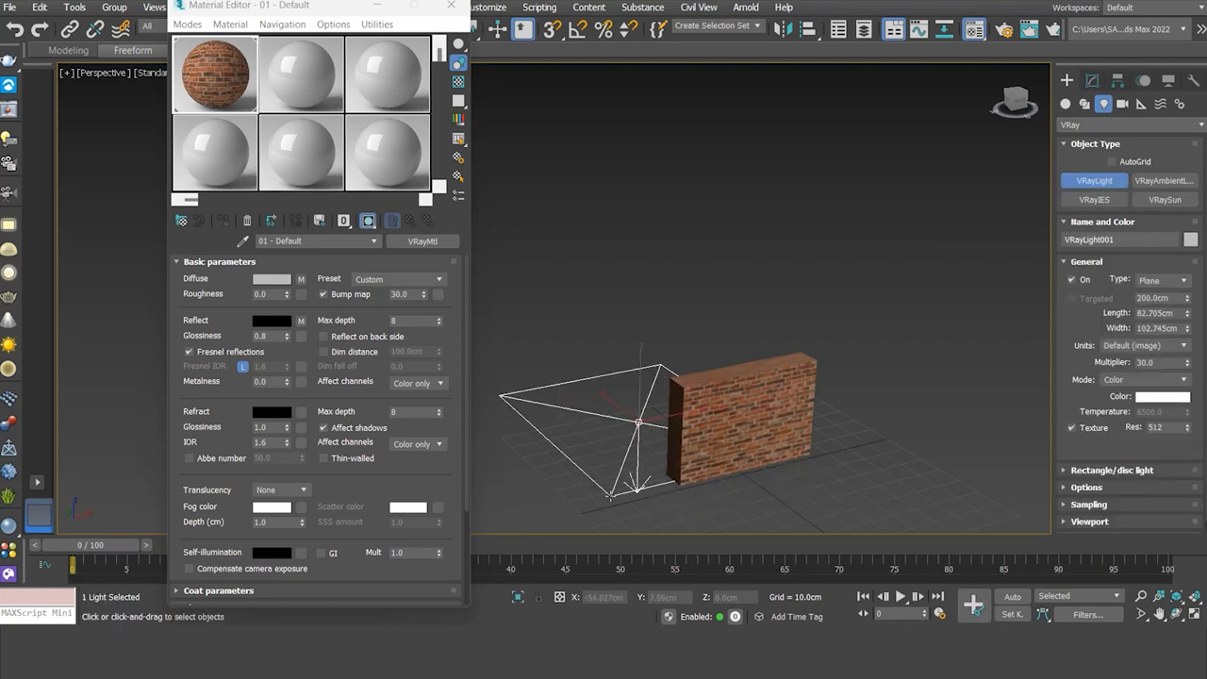
- Move the VRayLight up so that it hangs just above the brick wall
right_click(611, 368)
drag(664, 339, 685, 153)
drag(612, 182, 787, 264)
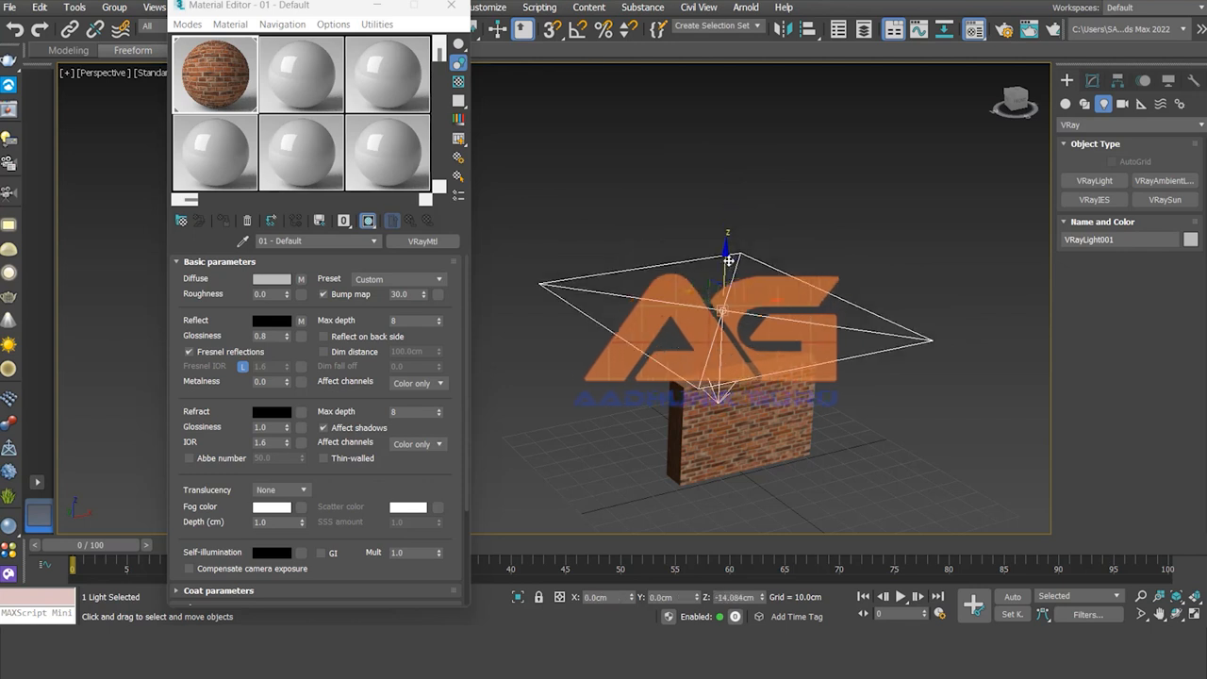
drag(725, 219, 726, 243)
- Frame the wall's brick face closely and set the VRayLight's multiplier to 10
scroll(747, 373, up, 4)
scroll(782, 255, up, 15)
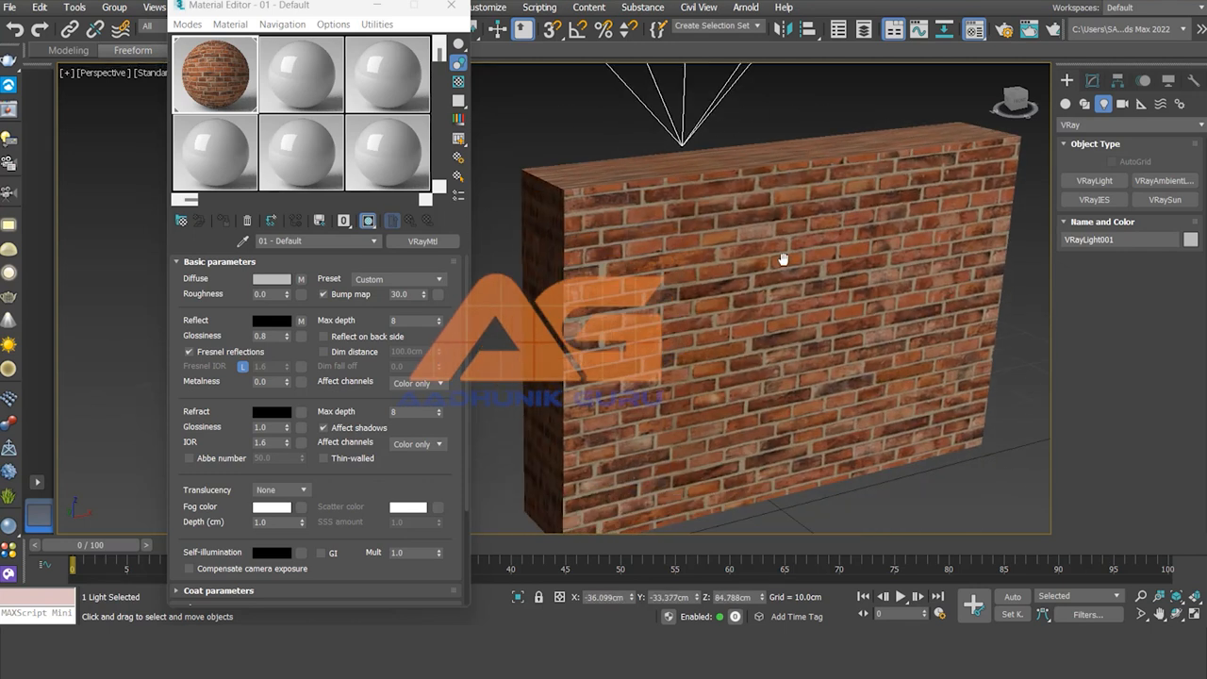
scroll(754, 275, up, 3)
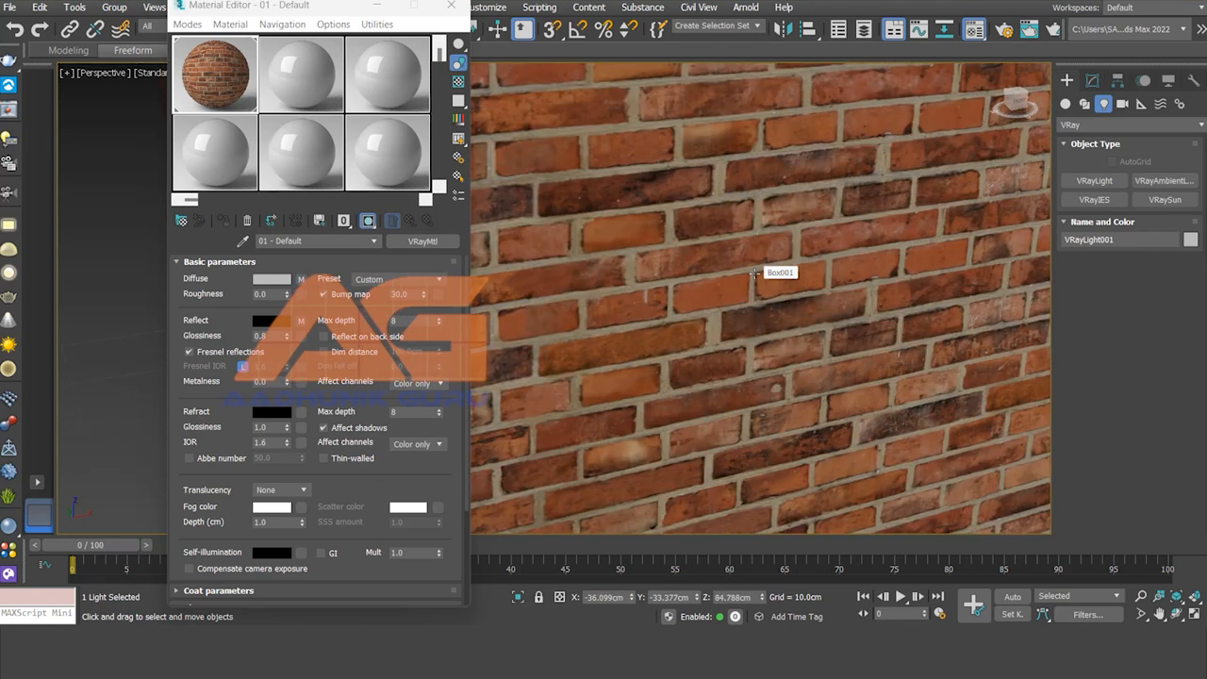
drag(320, 17, 212, 21)
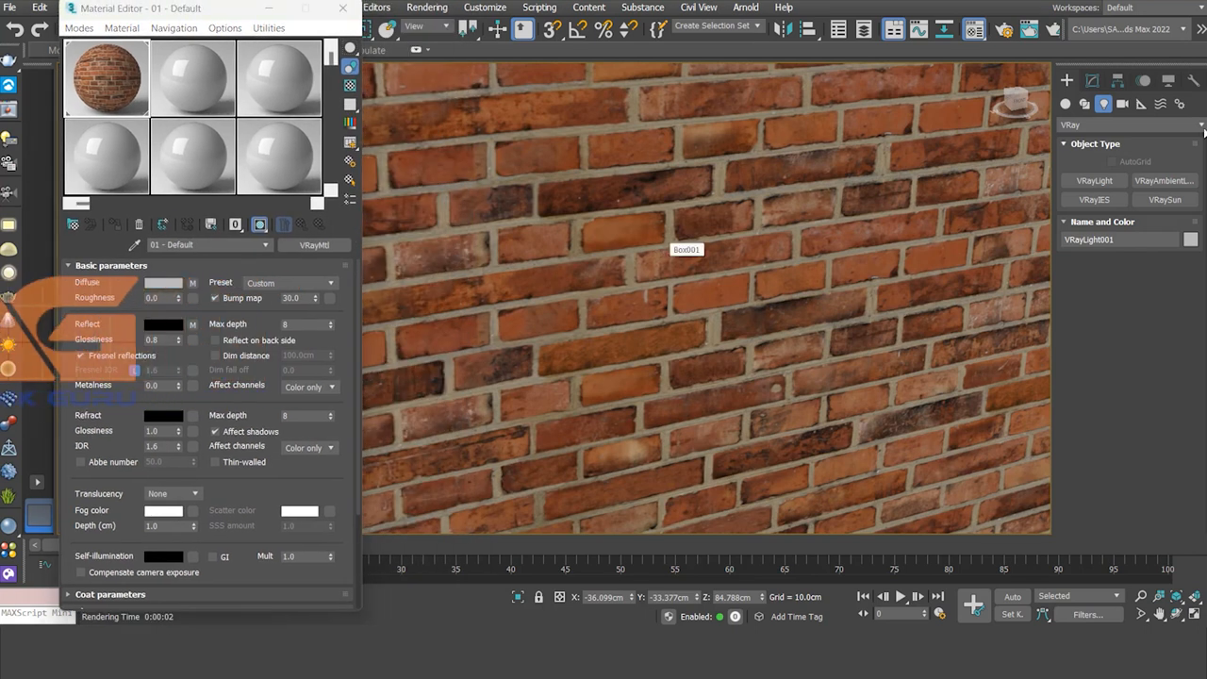
click(1092, 82)
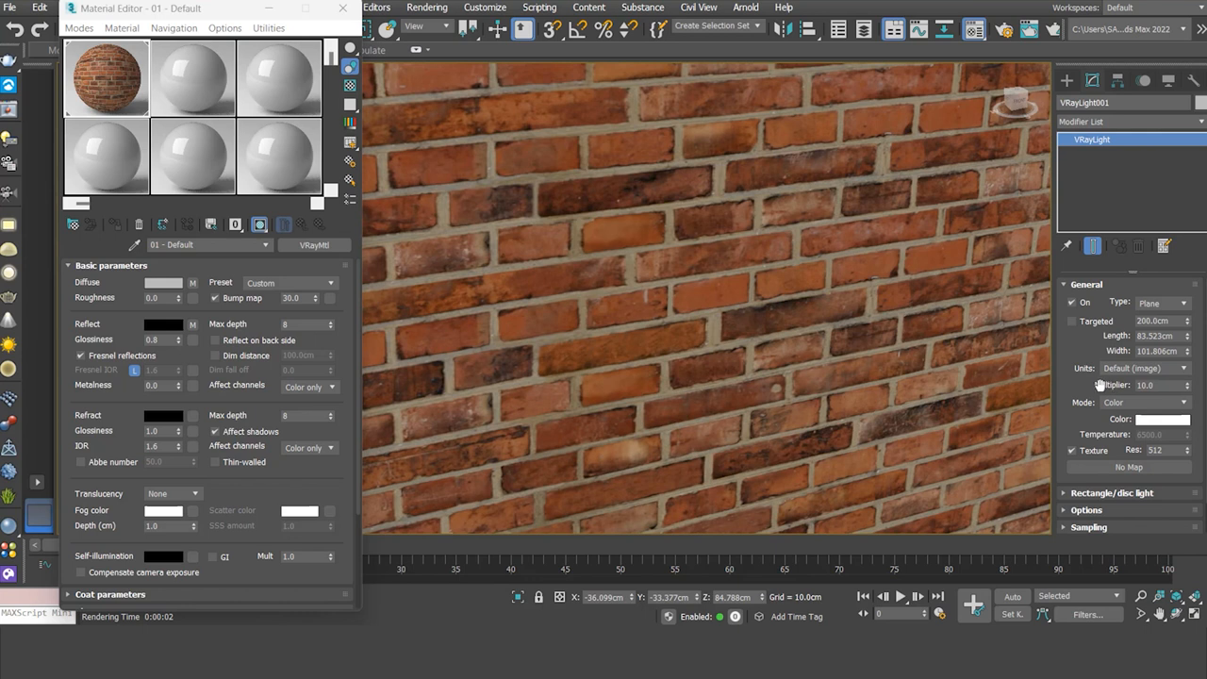
- Render the close-up of the brick wall in the V-Ray Frame Buffer and minimise the render window
click(9, 112)
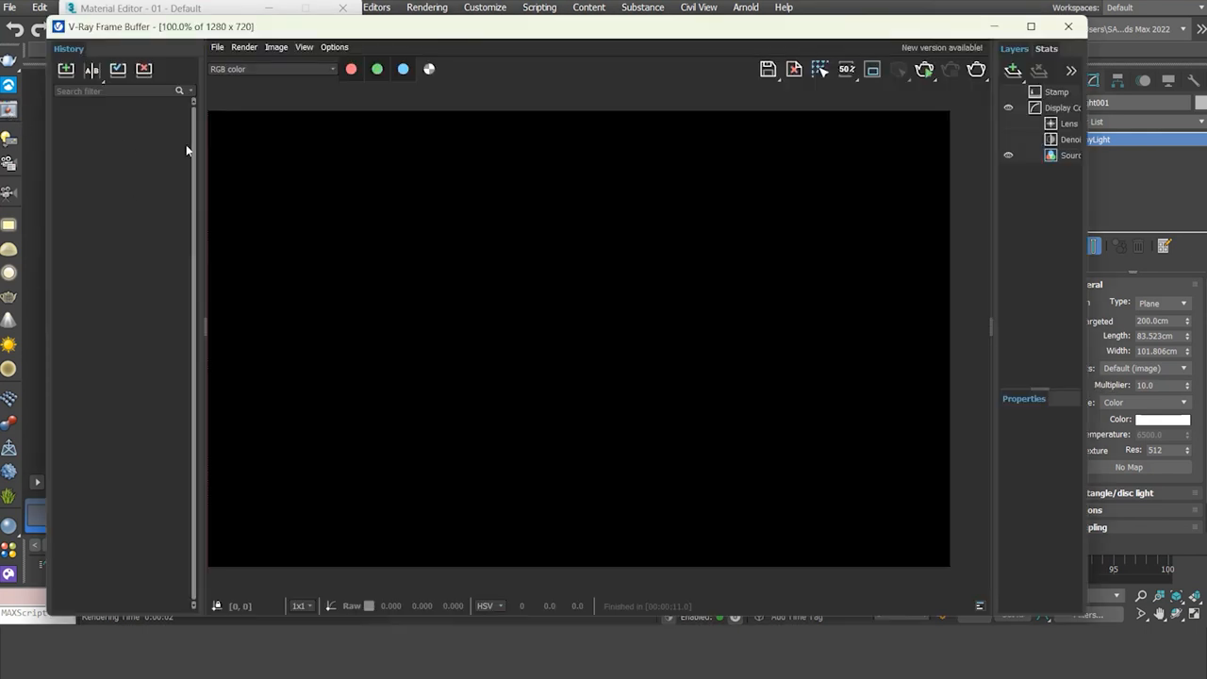
click(976, 69)
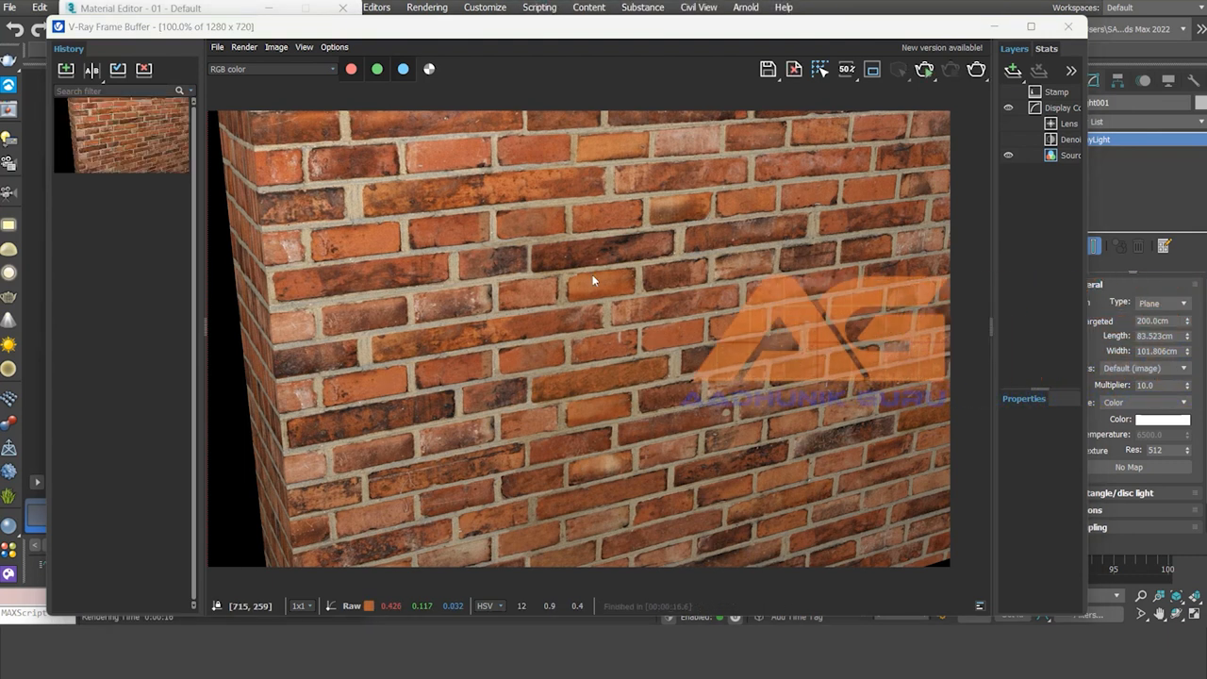
click(994, 27)
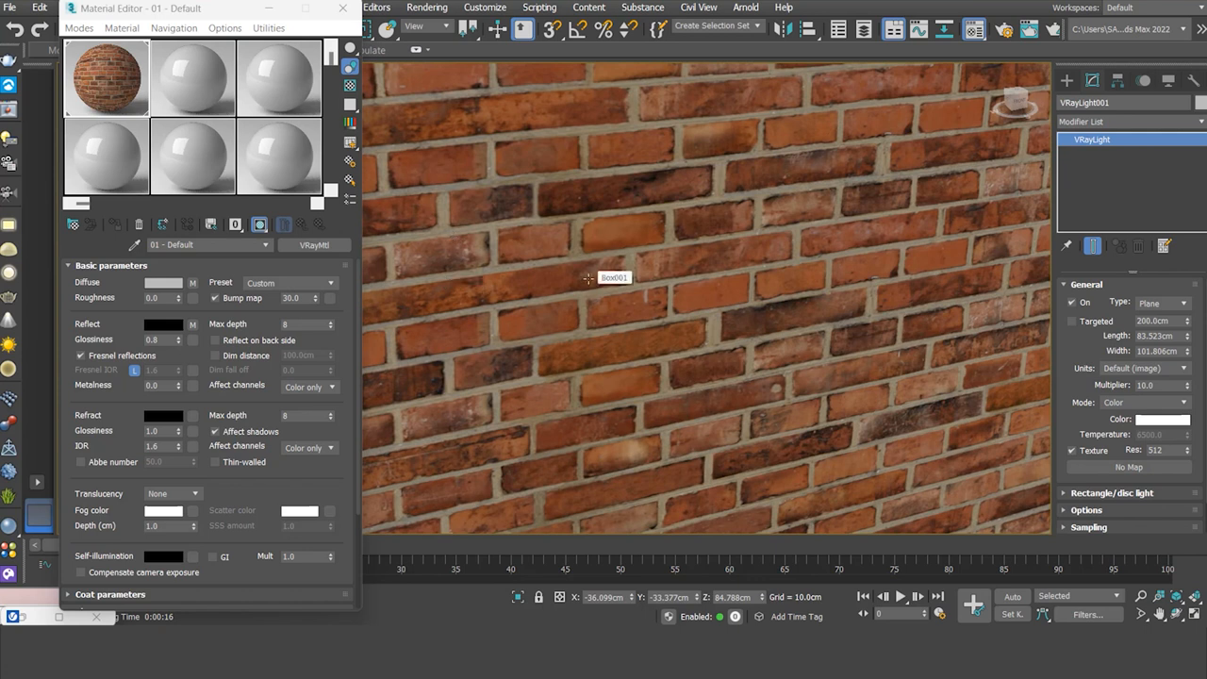
- Assign a VRayNormalMap to the material's bump map and a VRayBitmap to its normal map slot
click(329, 298)
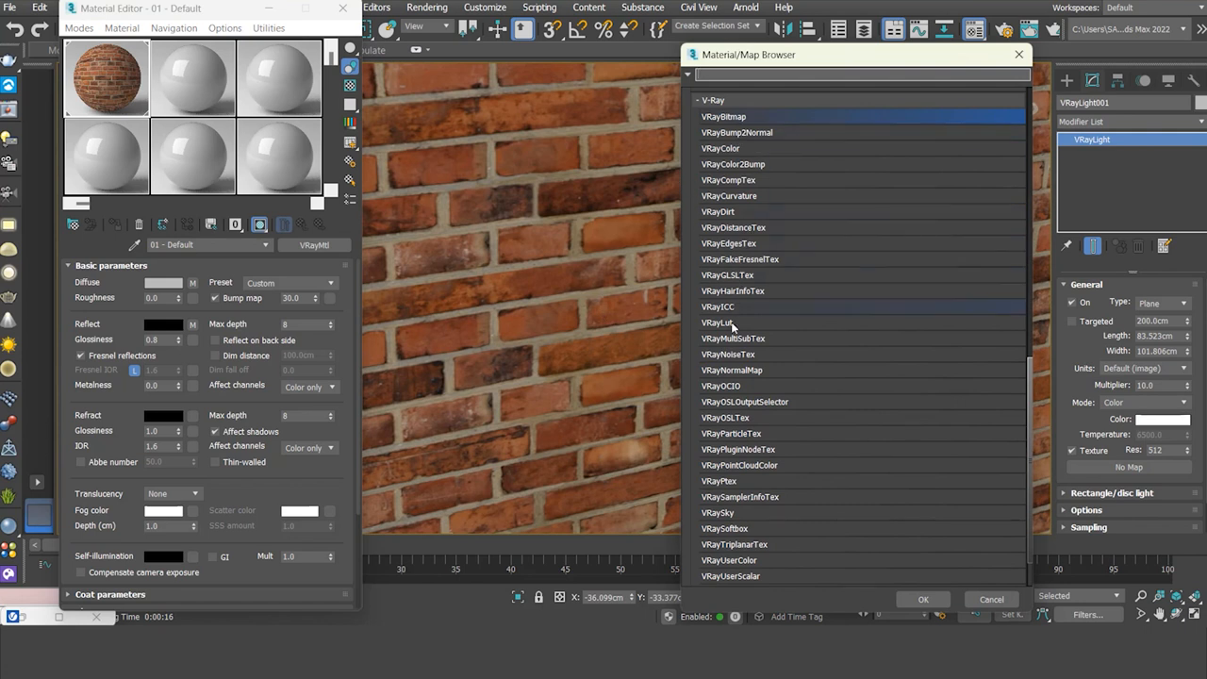
double_click(738, 371)
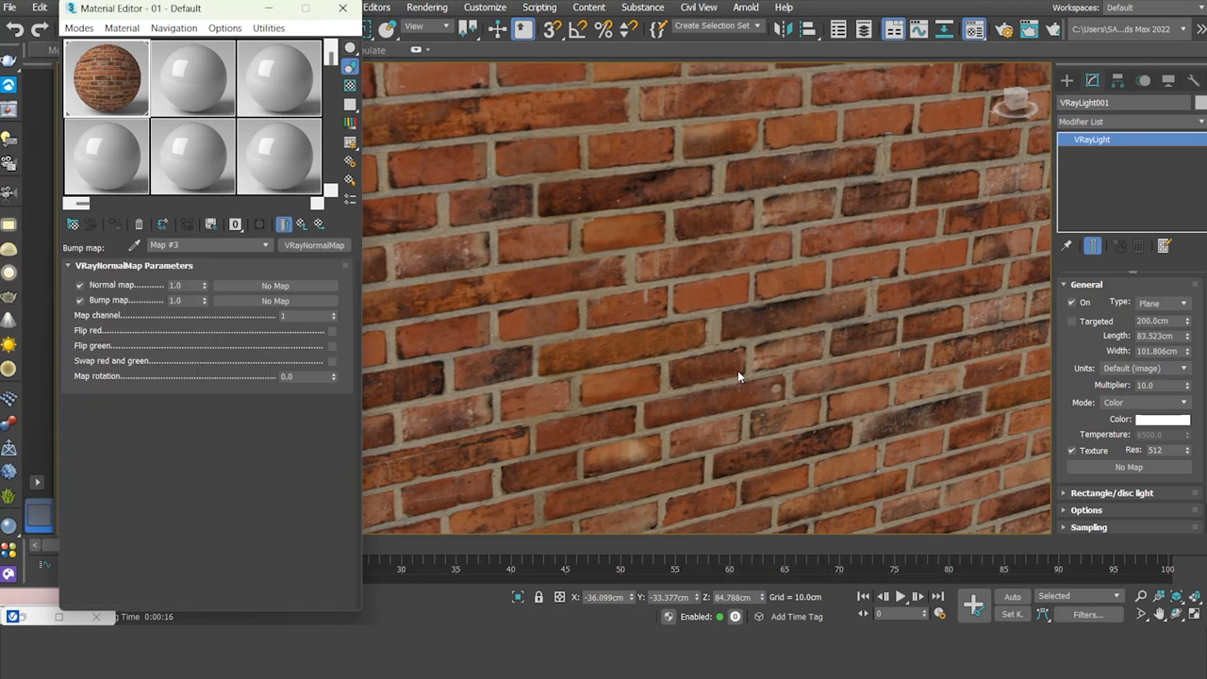
click(283, 287)
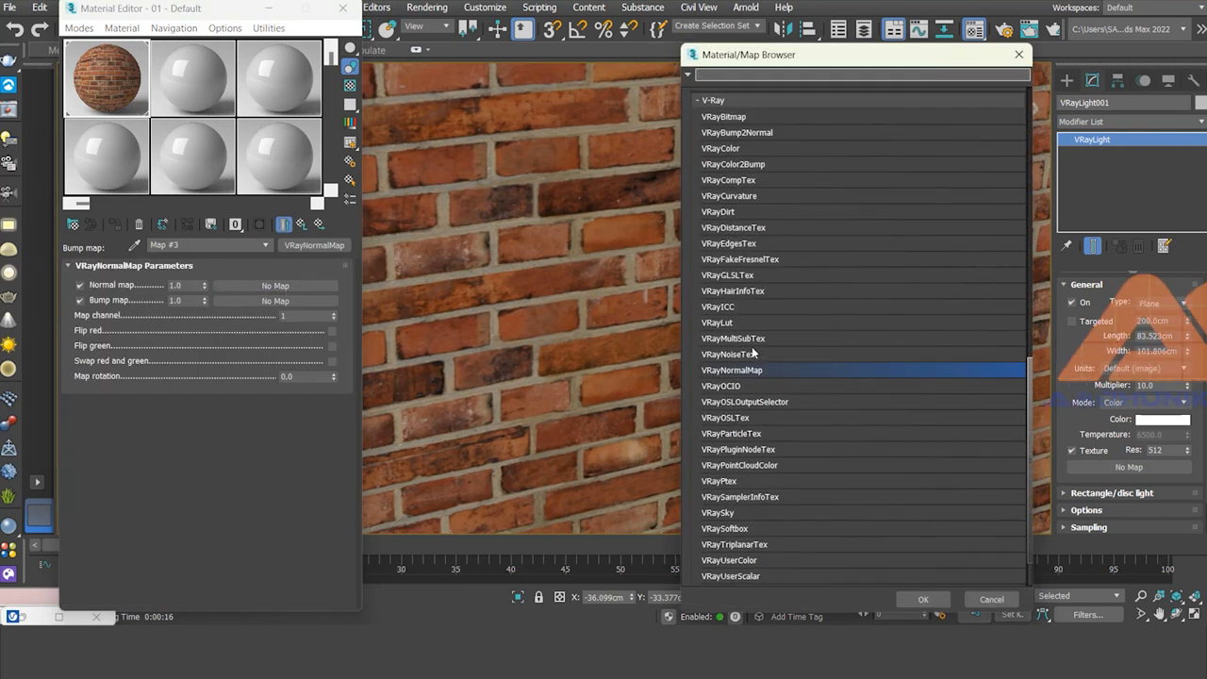
click(745, 117)
double_click(745, 117)
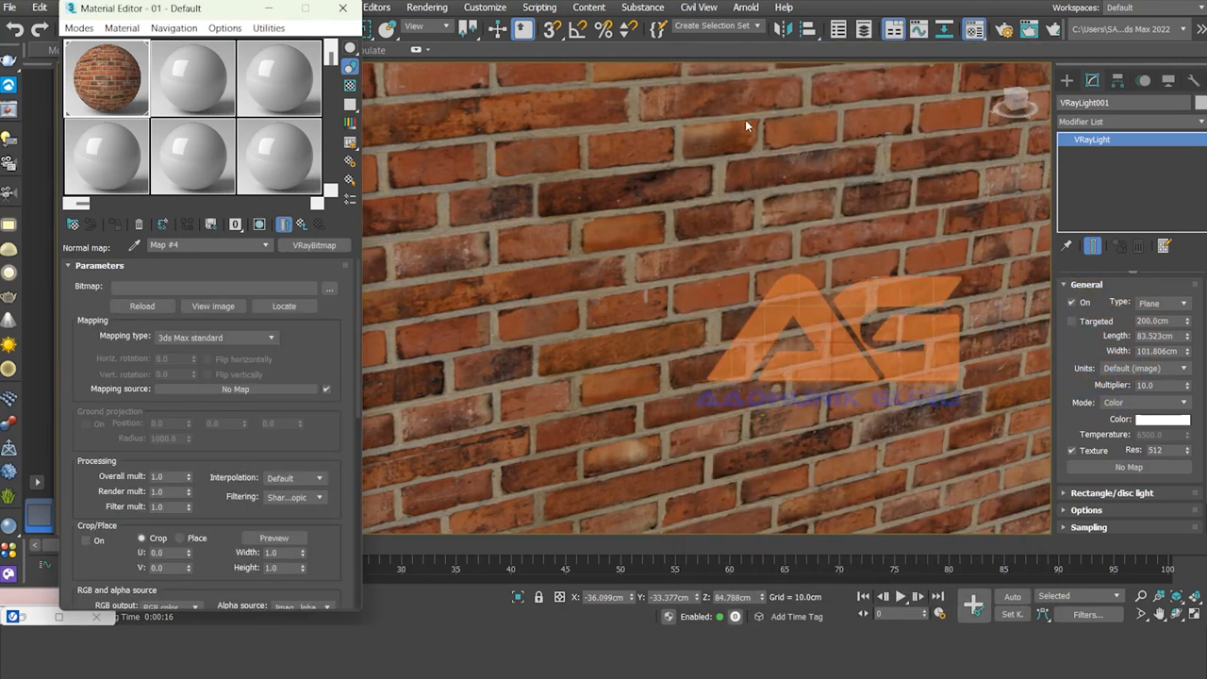
- Load the bricks_normal image into the bitmap, and back in the parent material set the reflection max depth to 5
click(329, 290)
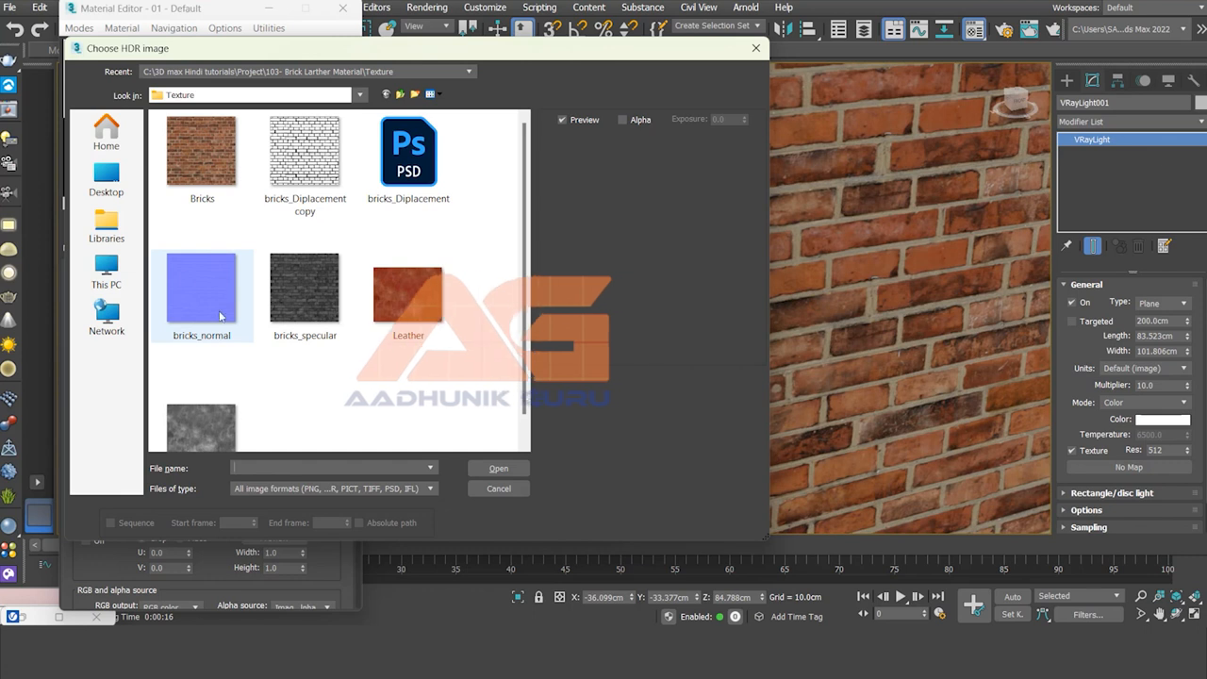
click(202, 275)
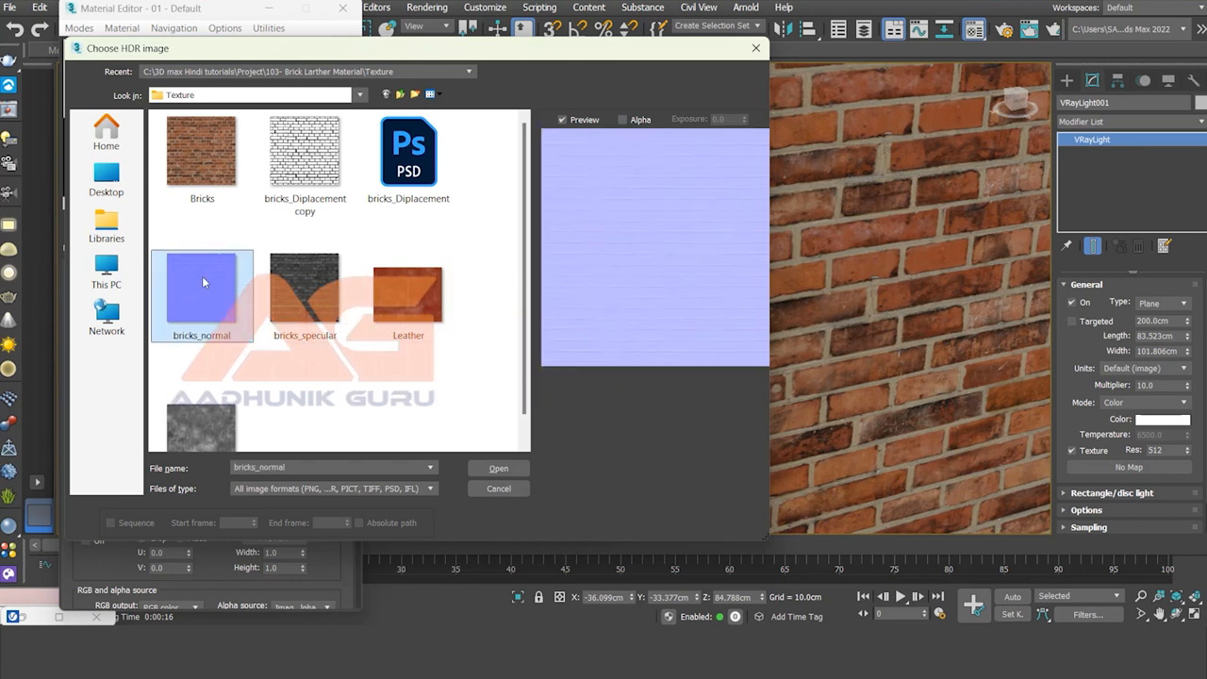
click(498, 467)
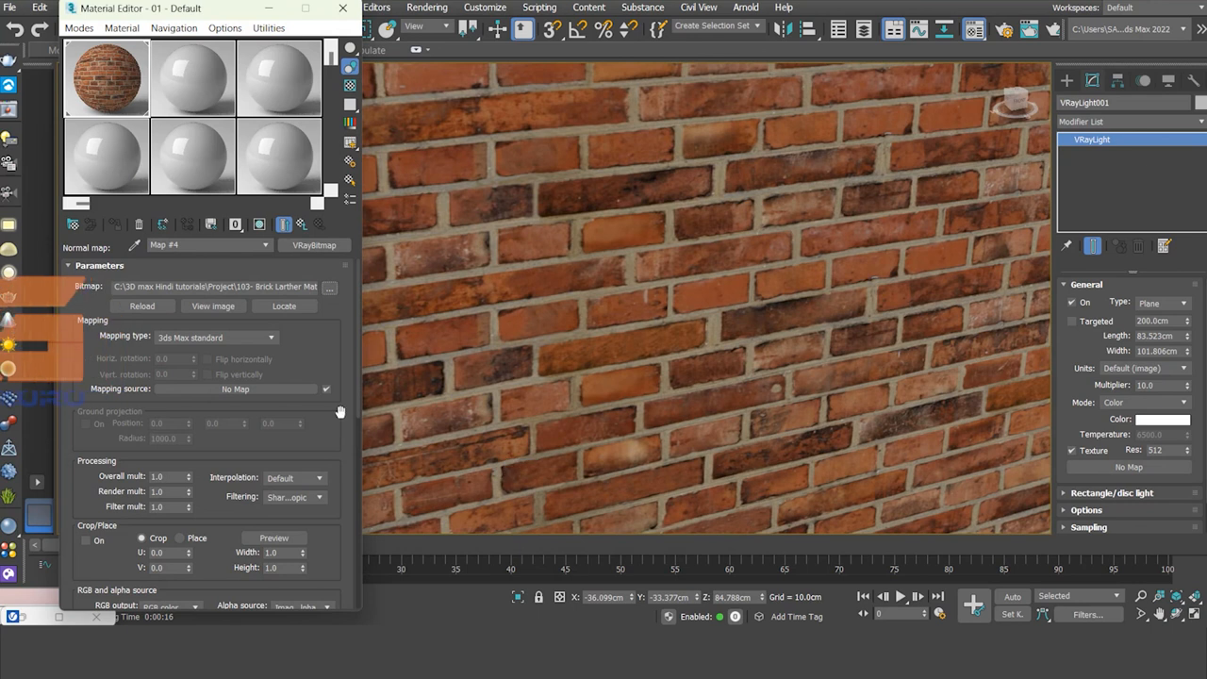
click(301, 226)
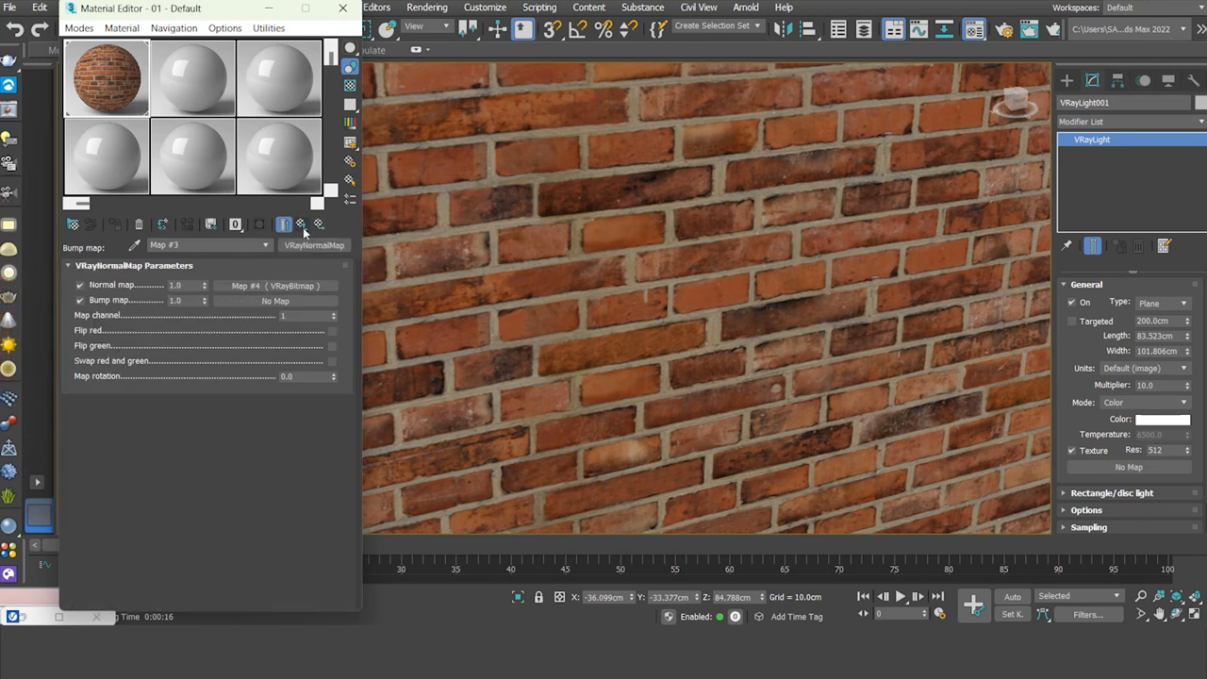
click(302, 225)
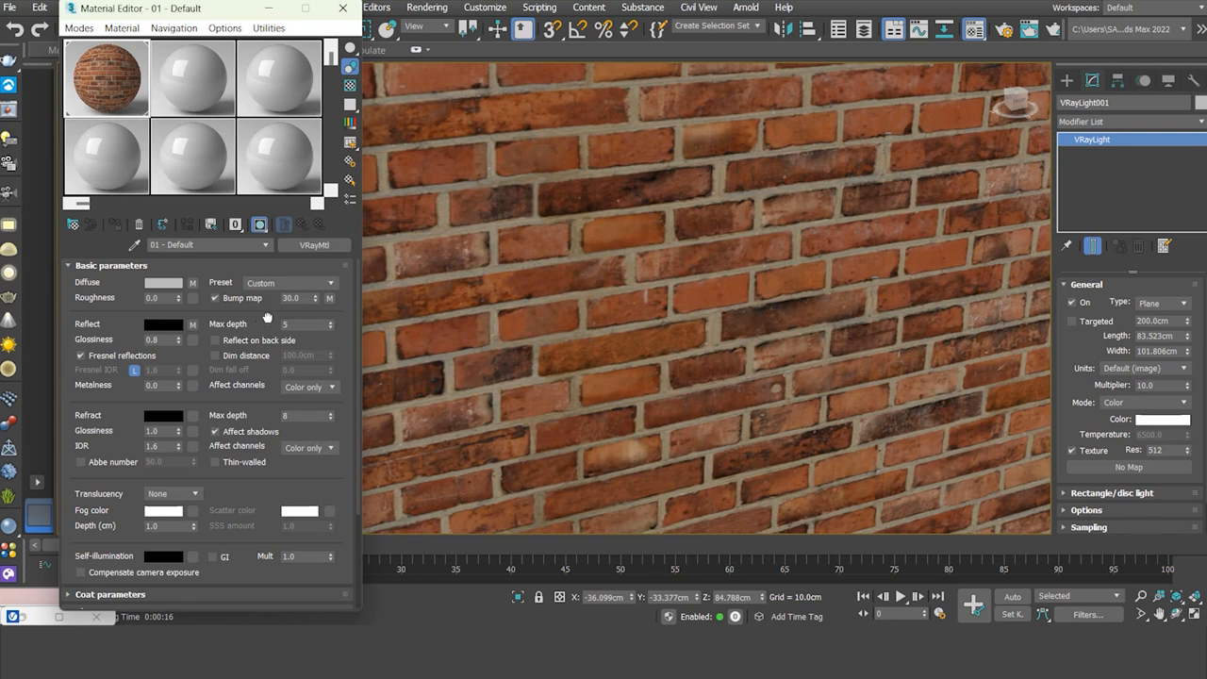
- Render the wall again and compare the previous render as A with the new one as B, sweeping the divider to the image's right edge
click(15, 115)
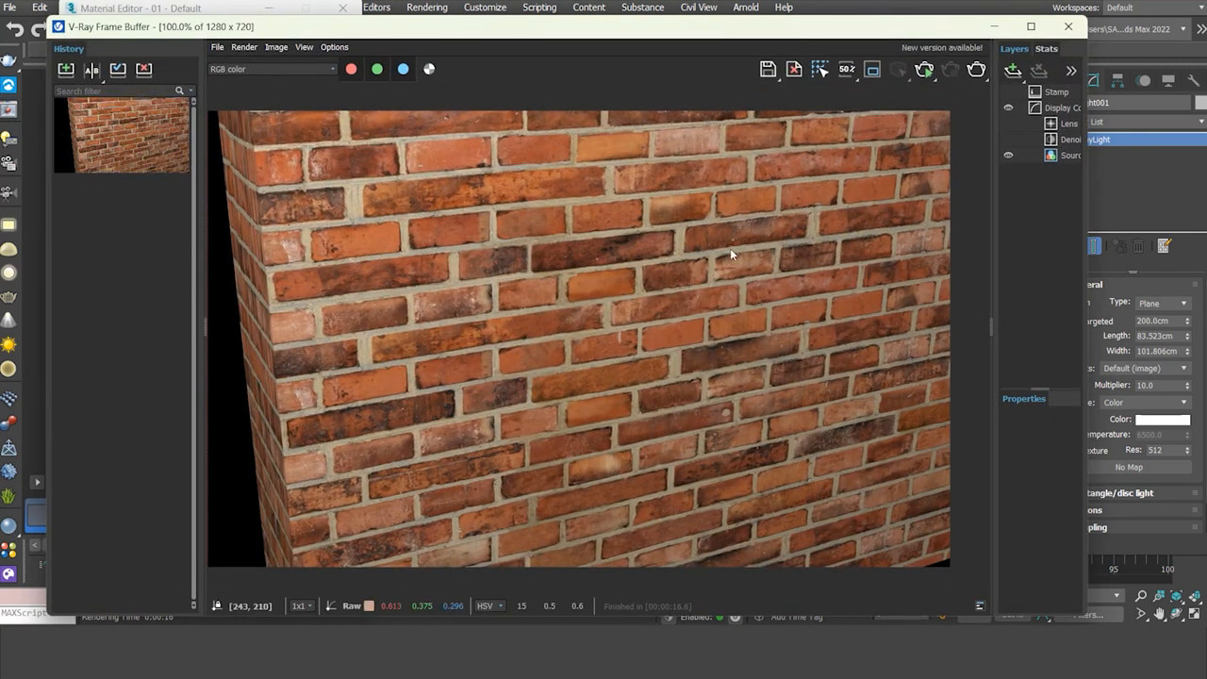
click(976, 71)
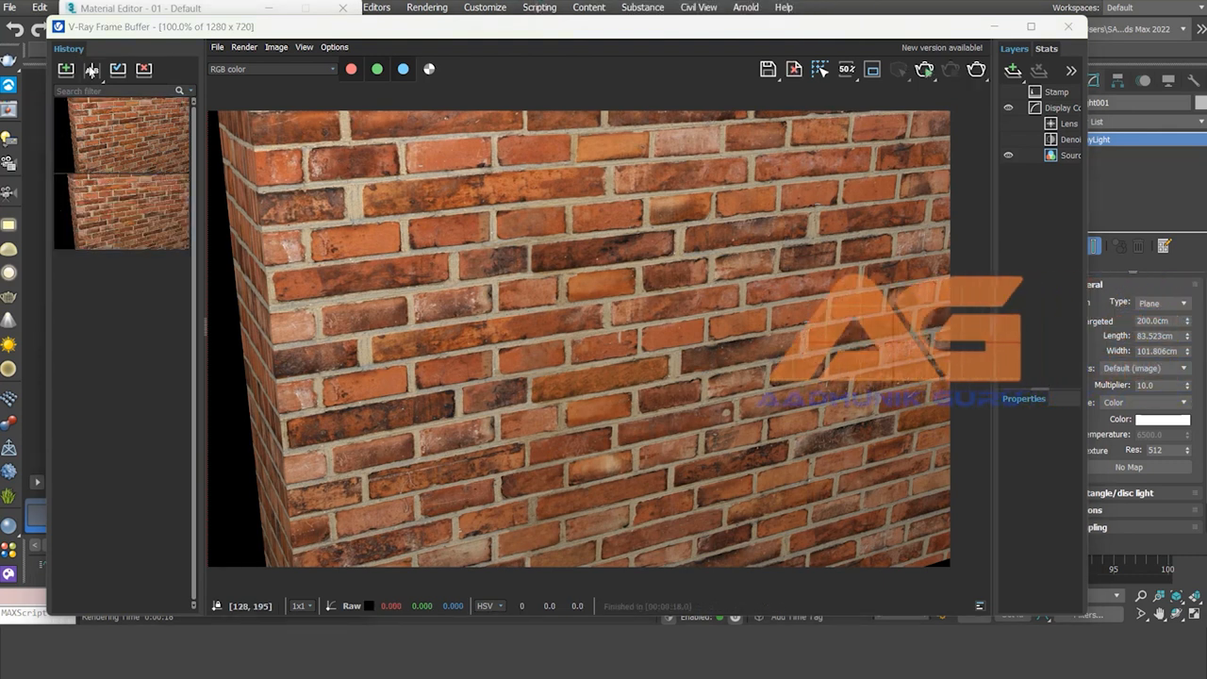
click(93, 72)
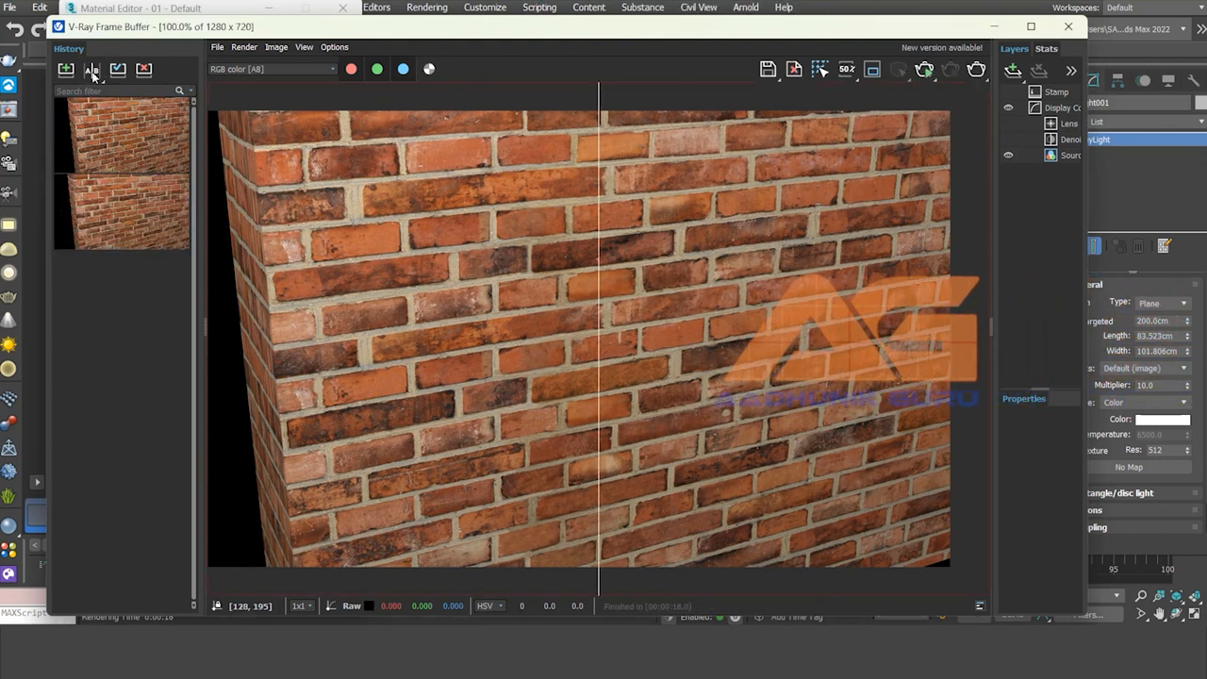
click(93, 218)
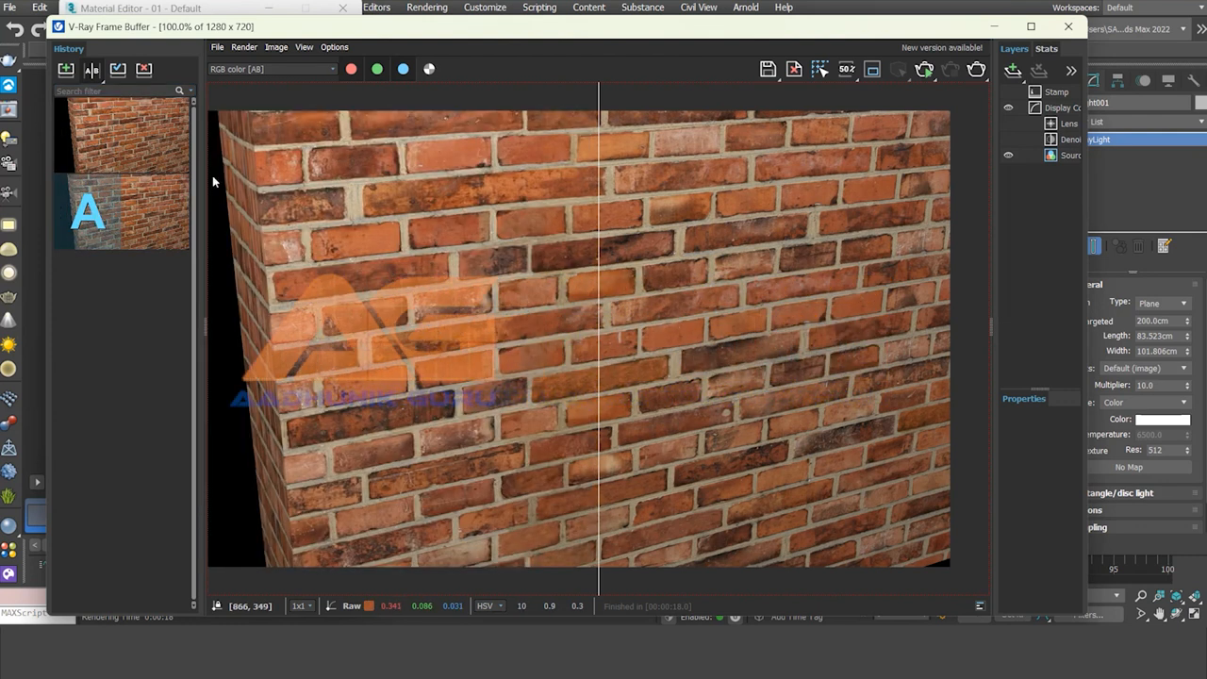
click(155, 142)
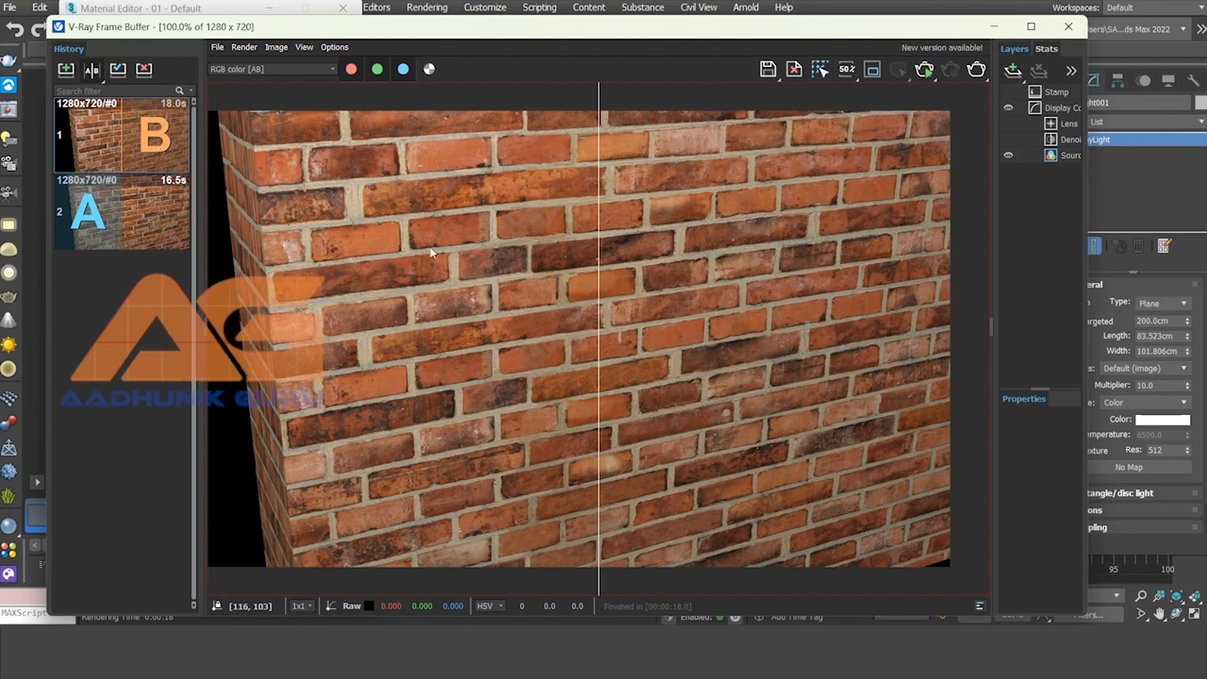
drag(598, 273, 953, 271)
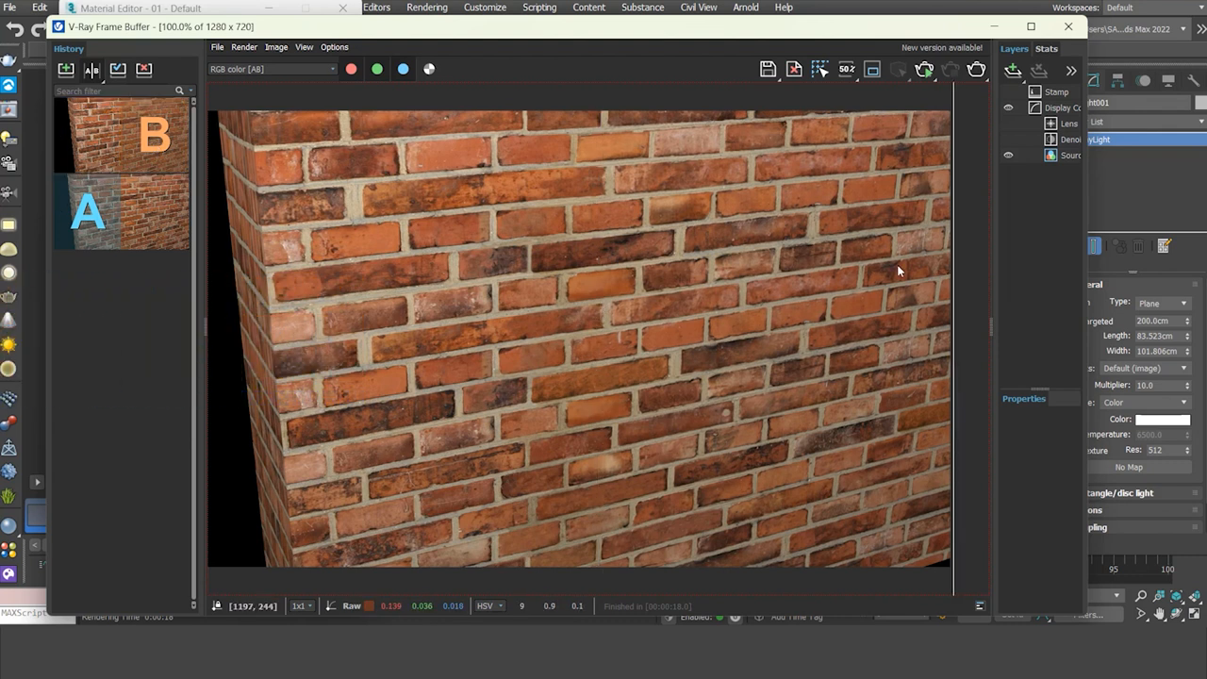
- Compare the two wall renders up close at 200% by sweeping the A/B divider back and forth across the bricks
scroll(899, 271, up, 1)
drag(953, 262, 771, 281)
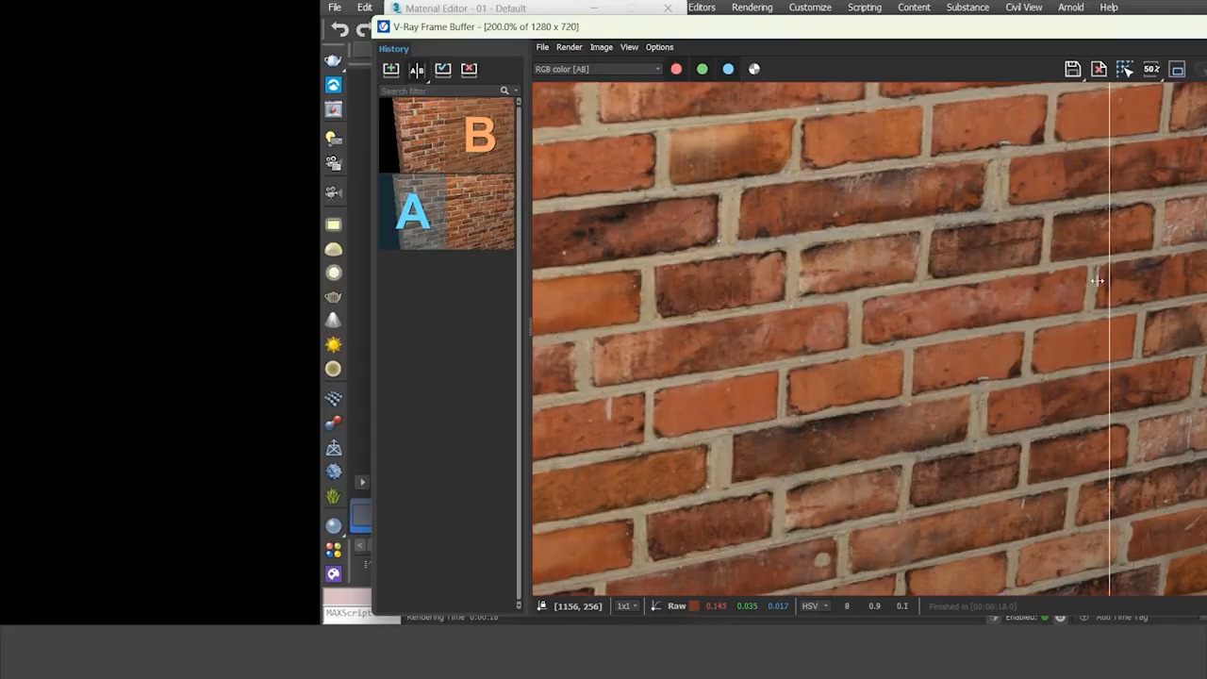
drag(914, 286, 689, 272)
drag(848, 275, 857, 283)
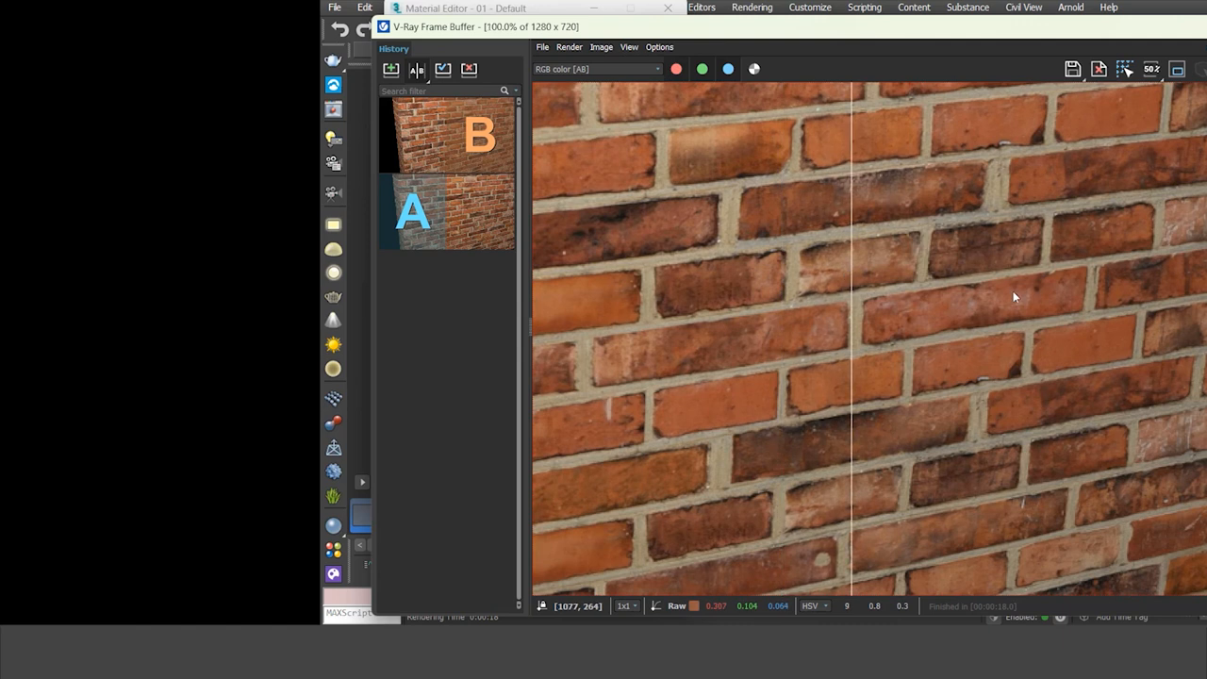
scroll(954, 308, down, 1)
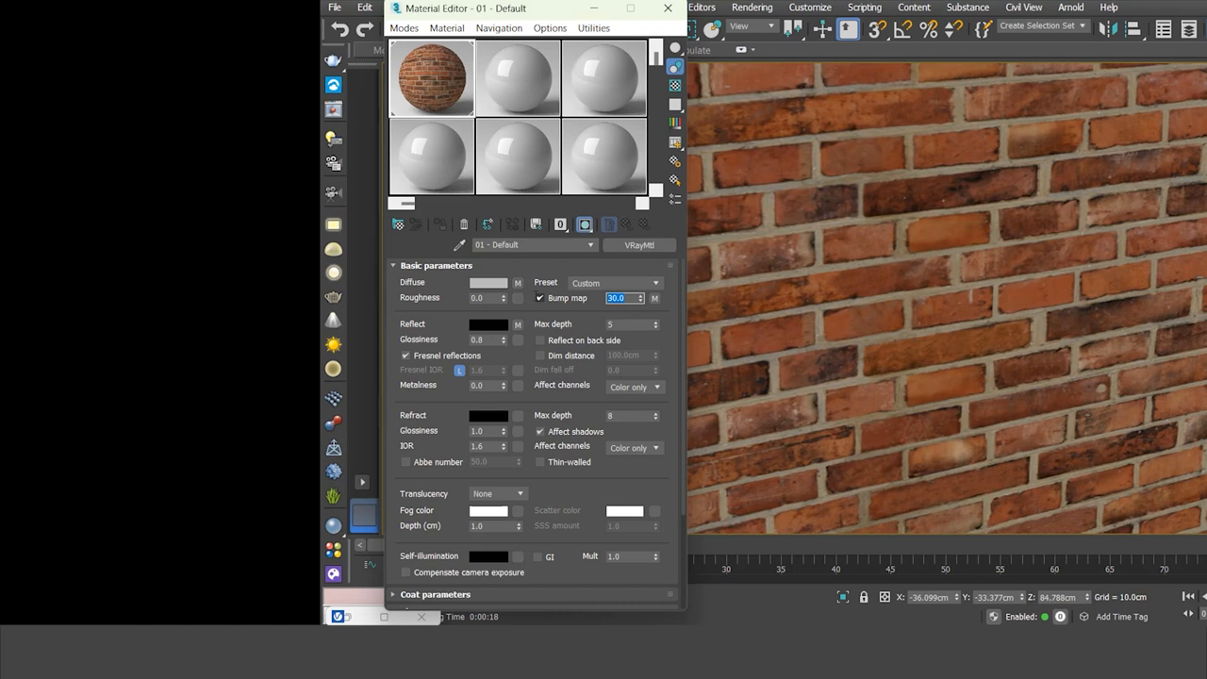
- Strengthen the bump map to 50 with a normal map multiplier of 5, and render the wall again
click(655, 298)
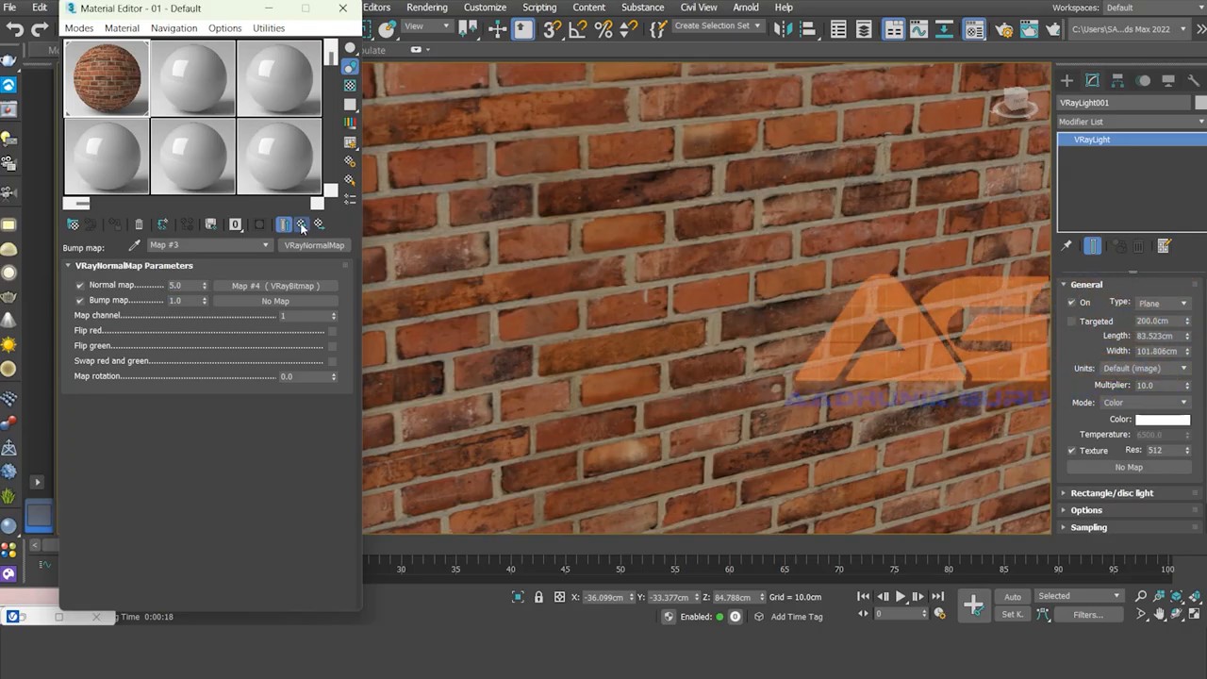
click(302, 224)
click(8, 109)
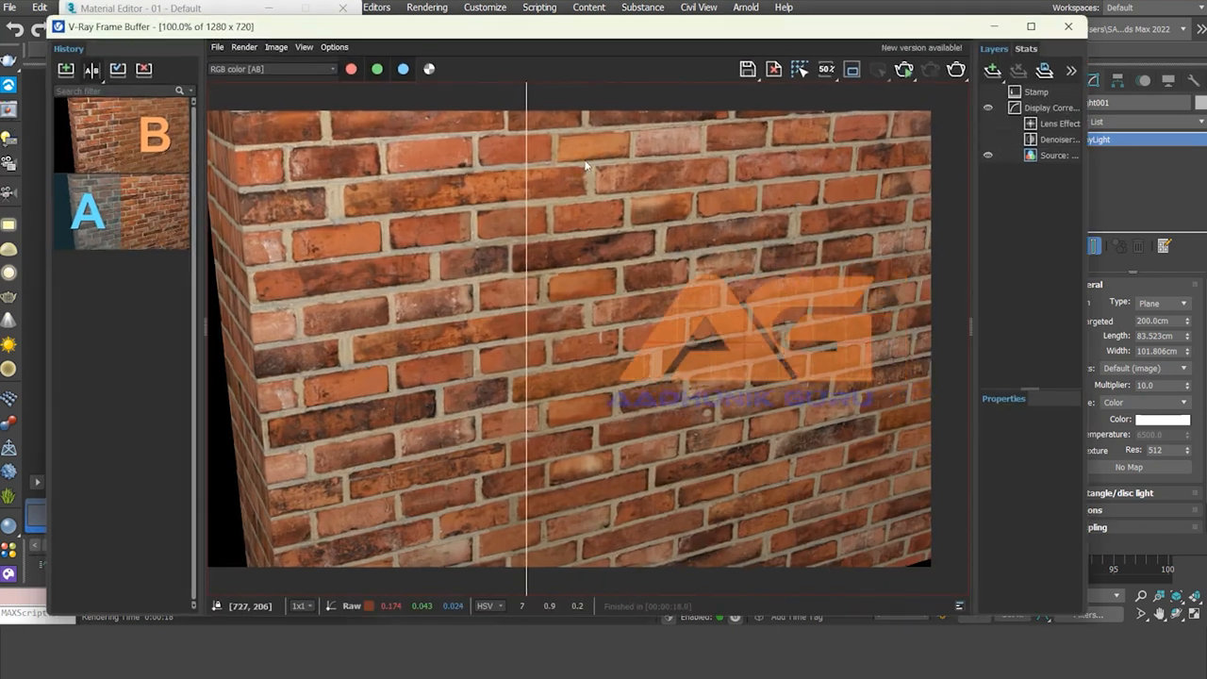
click(957, 71)
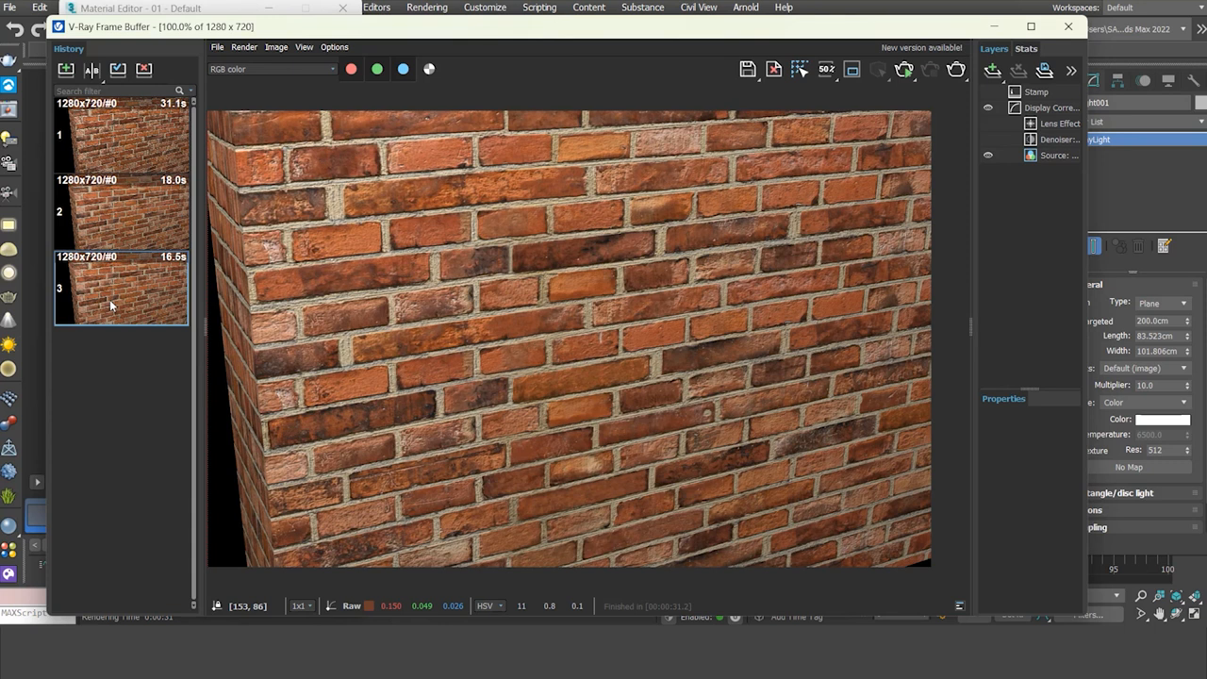
- Compare the oldest render as A with the newest as B, sweeping the divider across the whole image
click(93, 71)
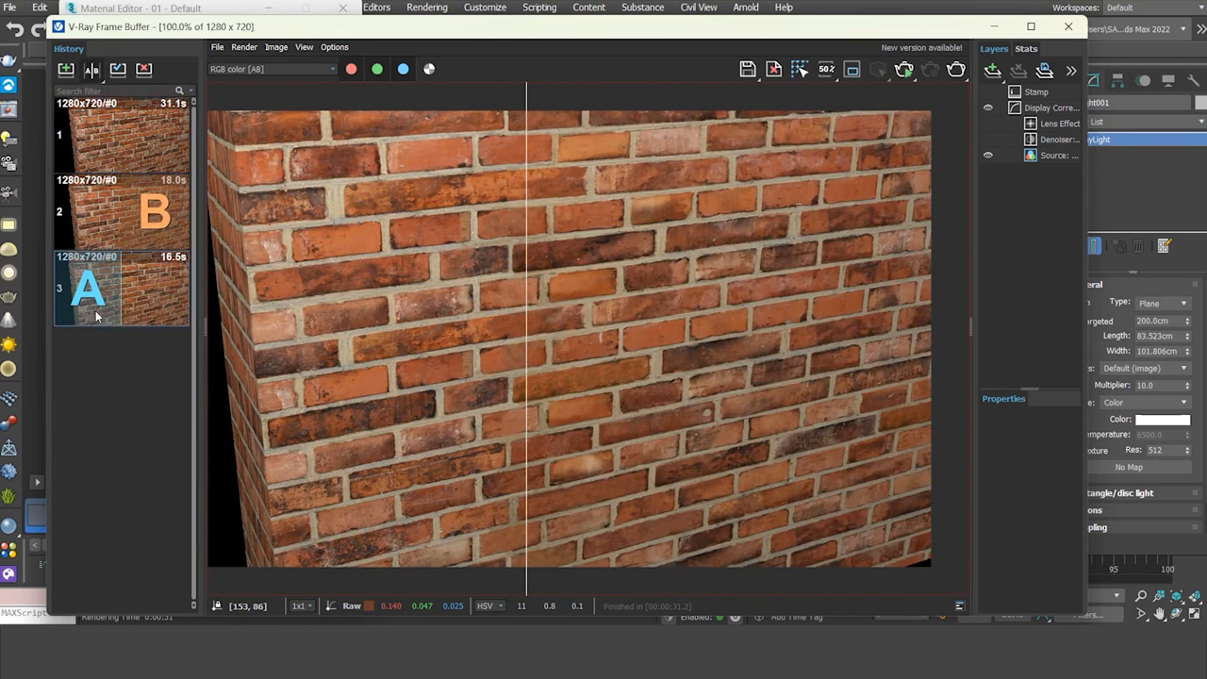
click(94, 300)
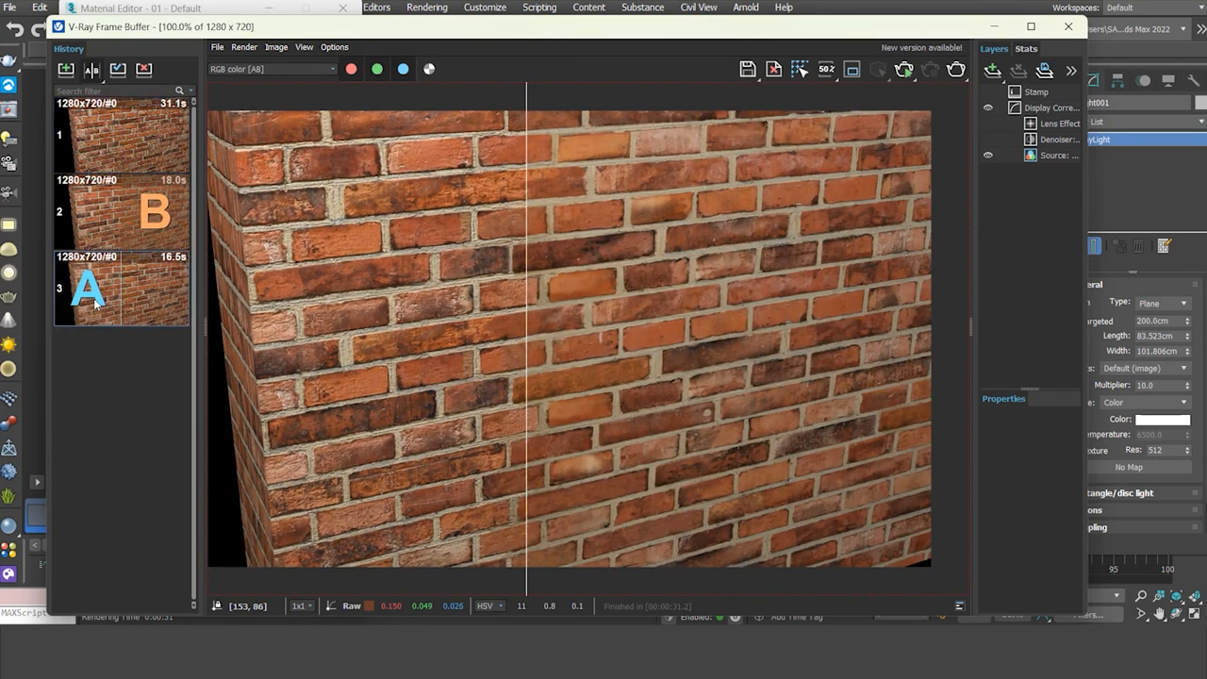
click(154, 134)
drag(526, 330, 945, 328)
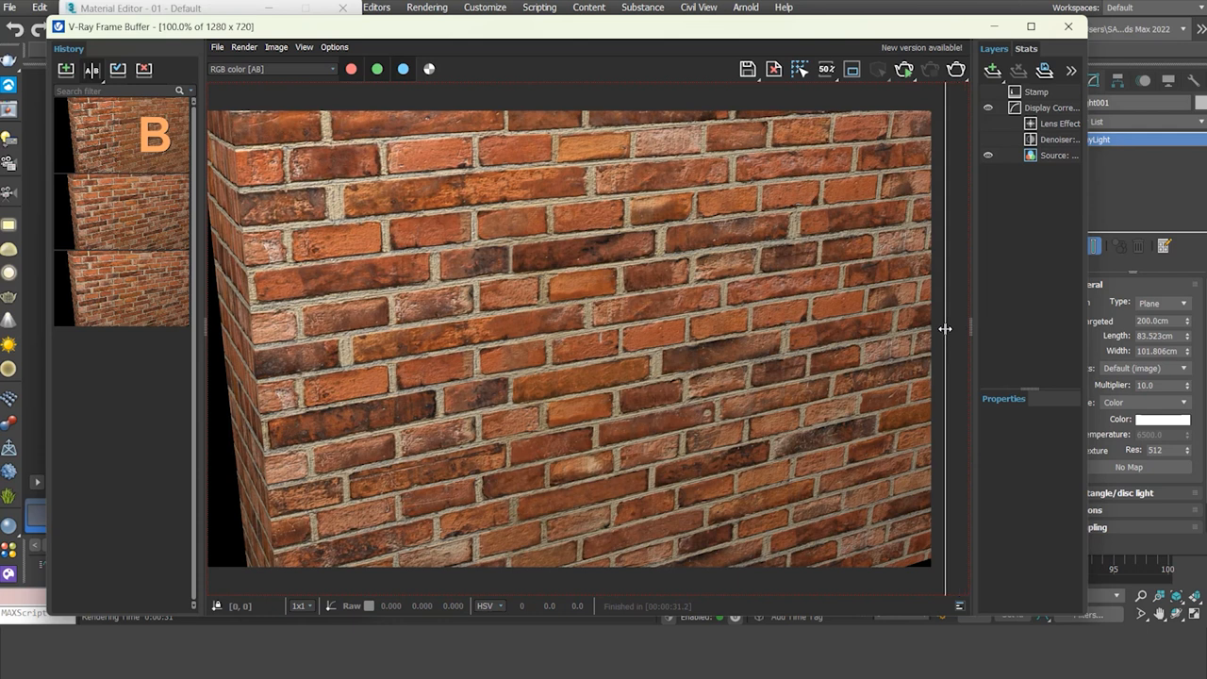
click(91, 305)
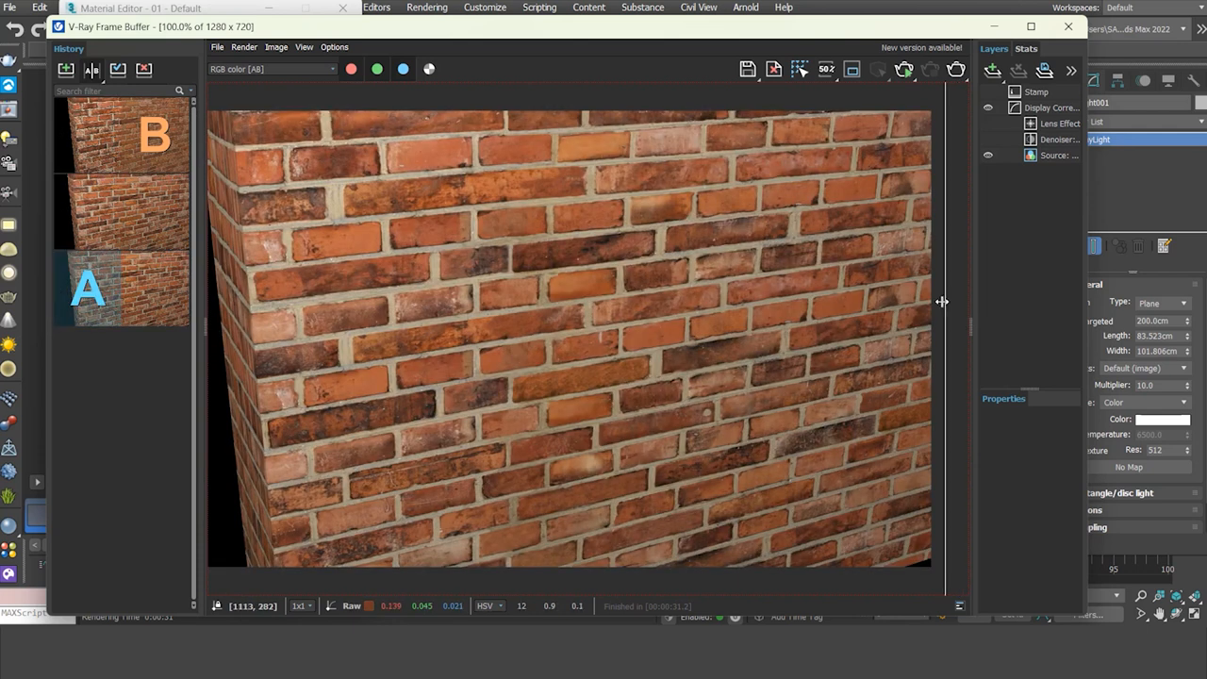
drag(941, 313, 244, 329)
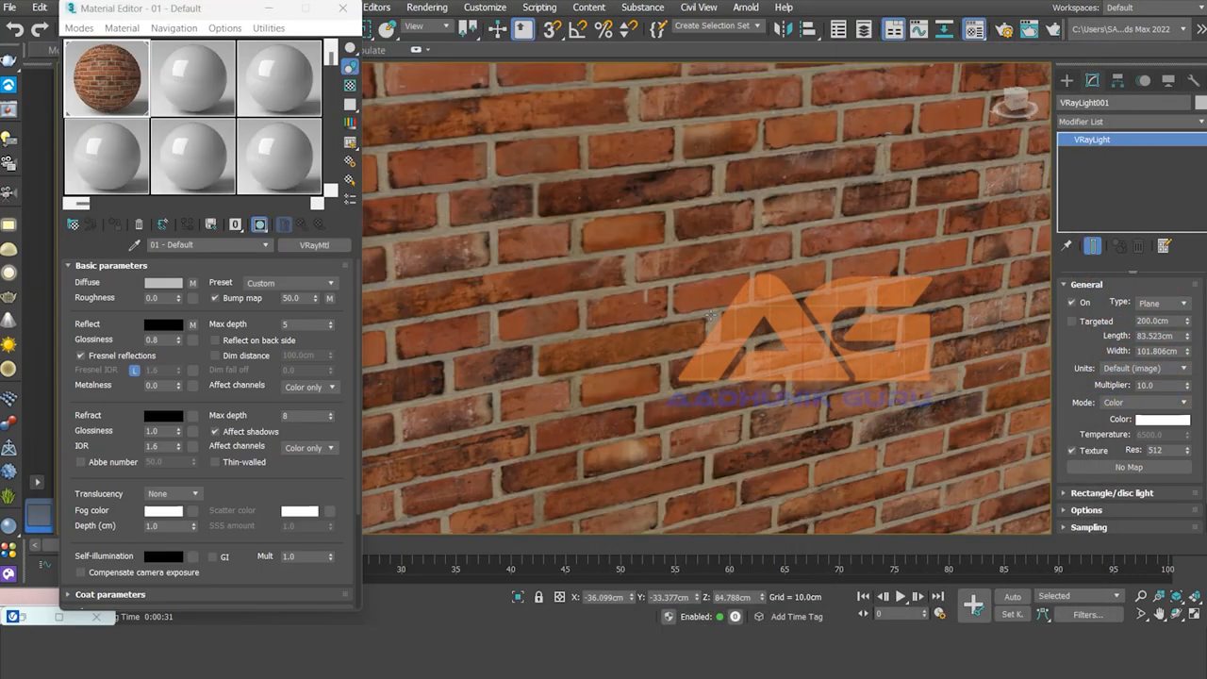
- Look up the V-Ray Displacement Mod among the V-Ray modifiers
scroll(740, 296, down, 3)
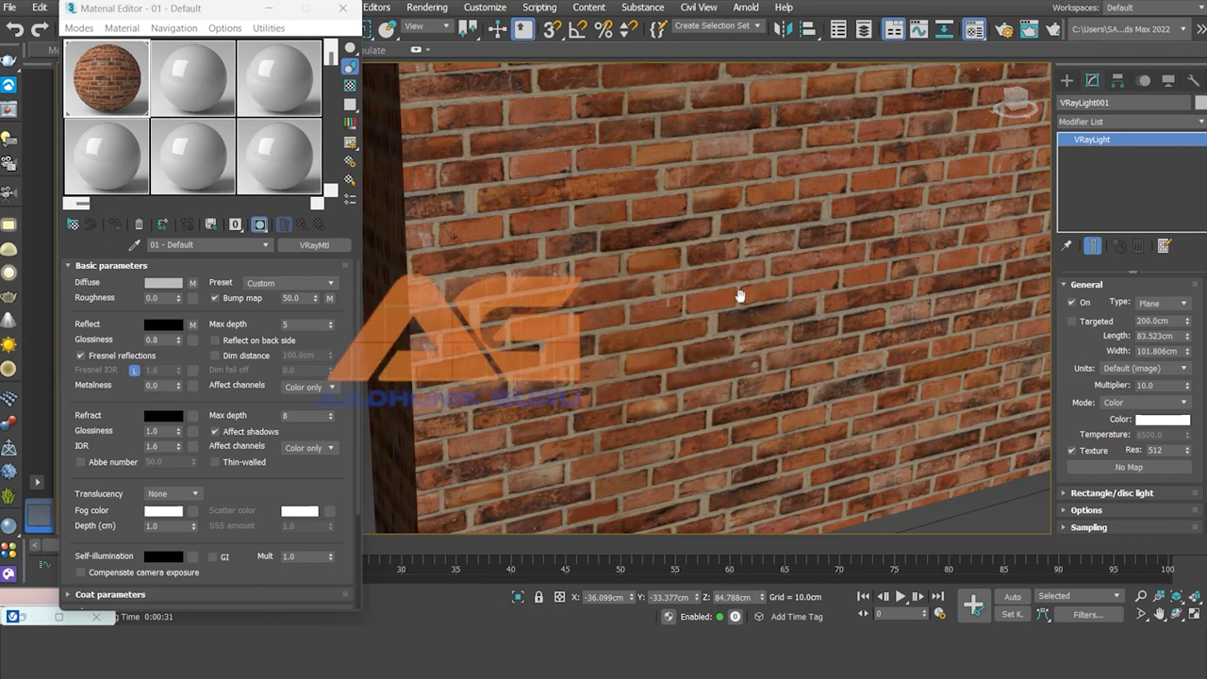
scroll(741, 293, up, 3)
click(716, 335)
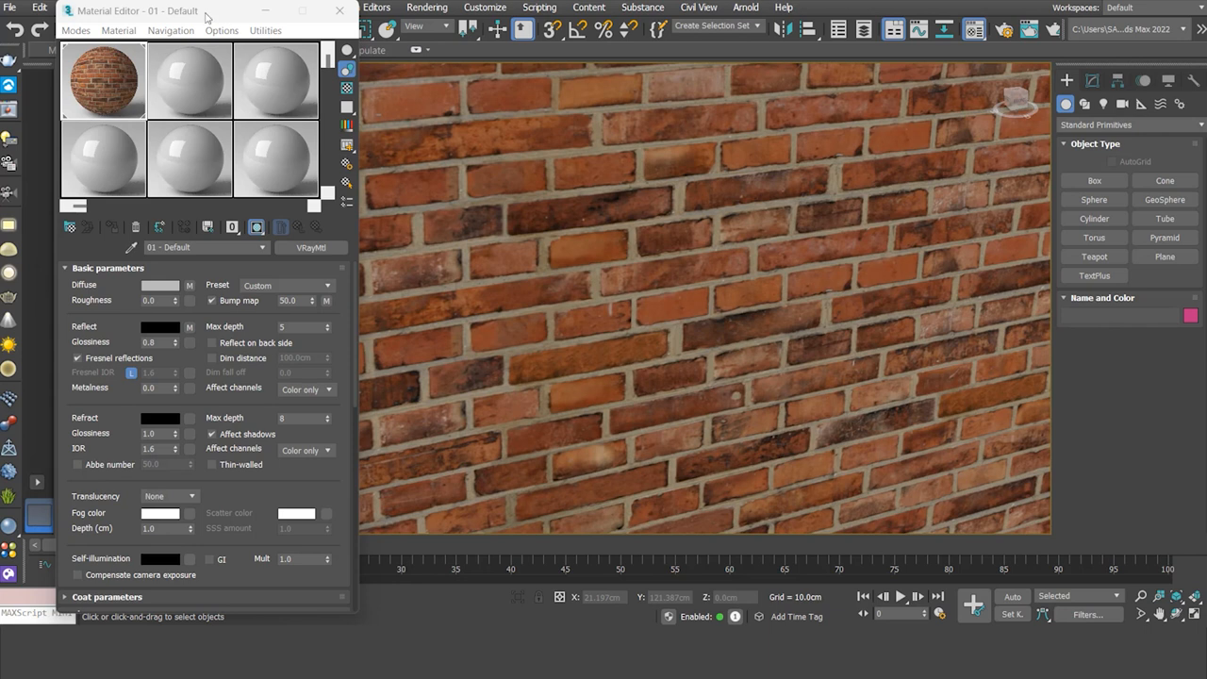
drag(205, 17, 206, 69)
click(245, 8)
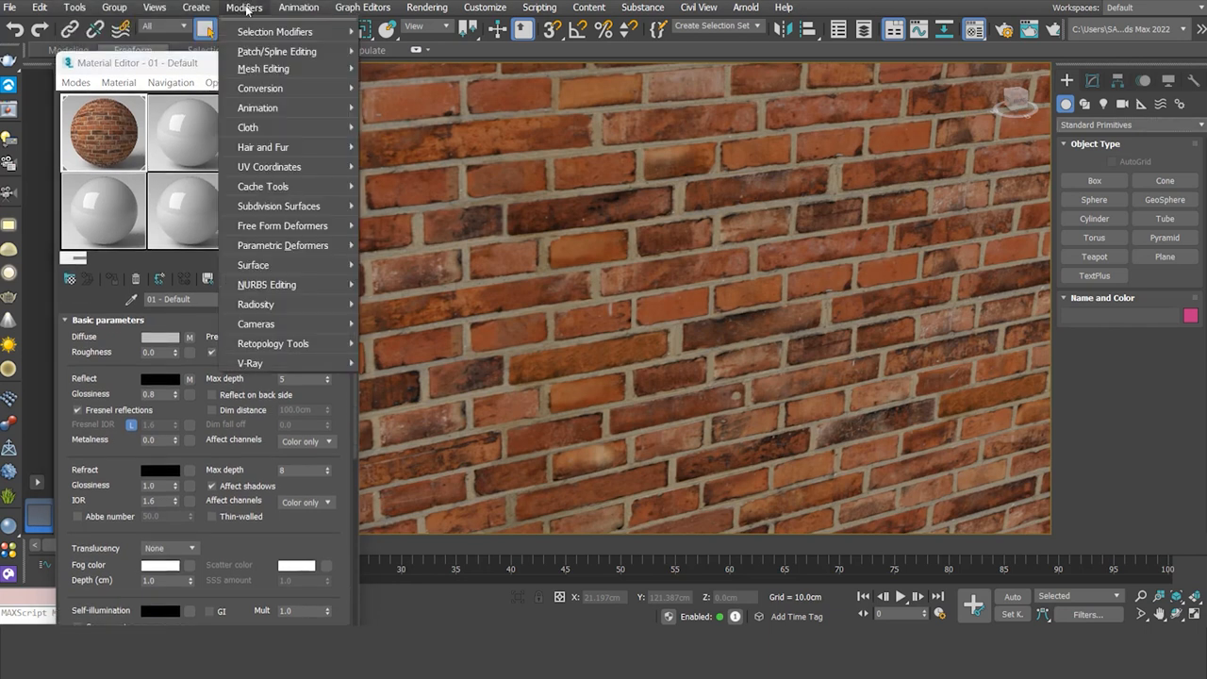
mouse_move(260, 368)
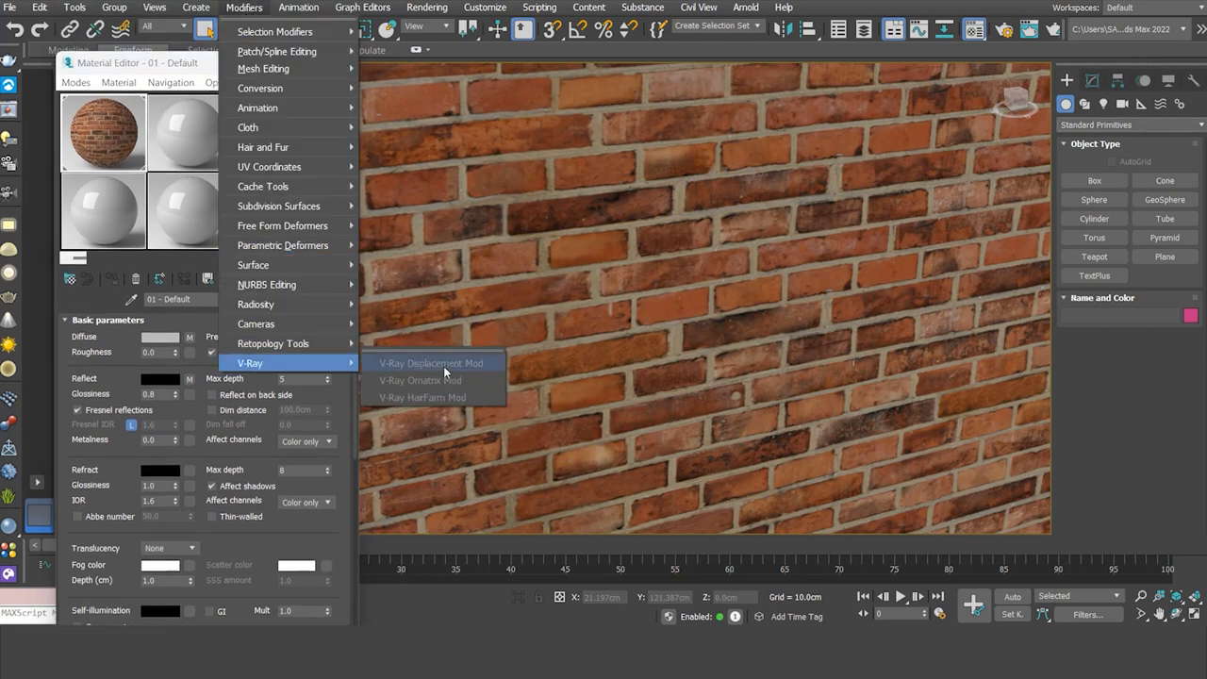
- Select the wall box and locate VRayDisplacementMod in its list of object-space modifiers
click(709, 295)
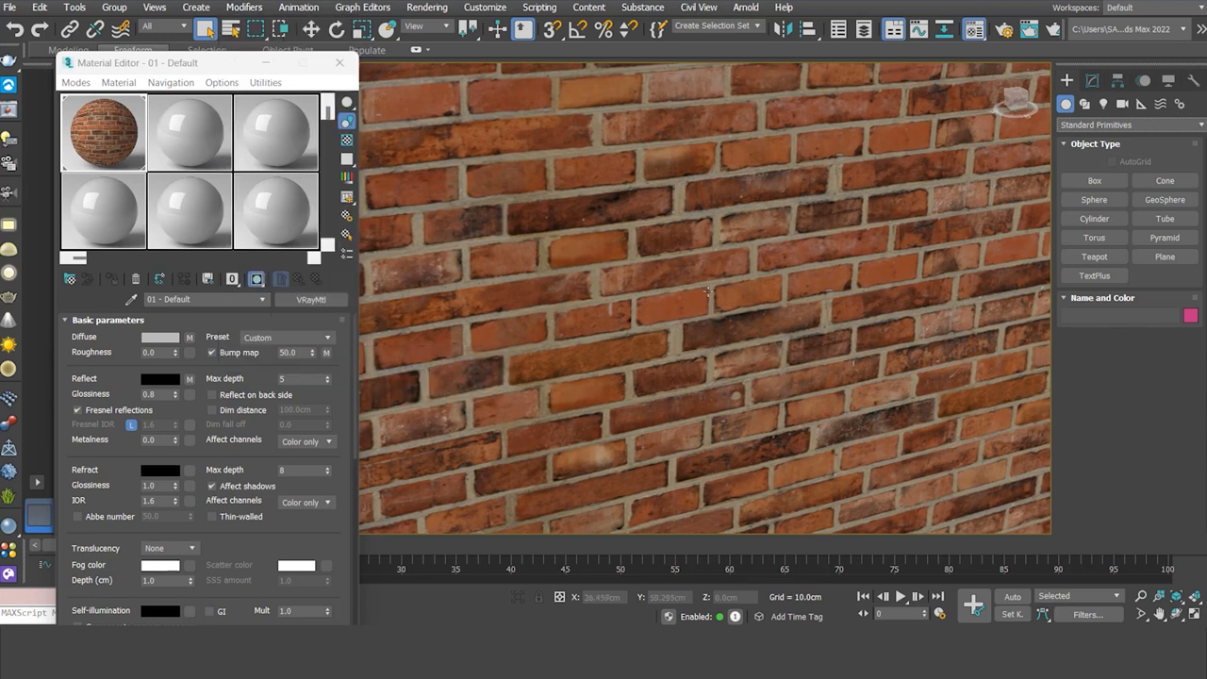
click(1096, 81)
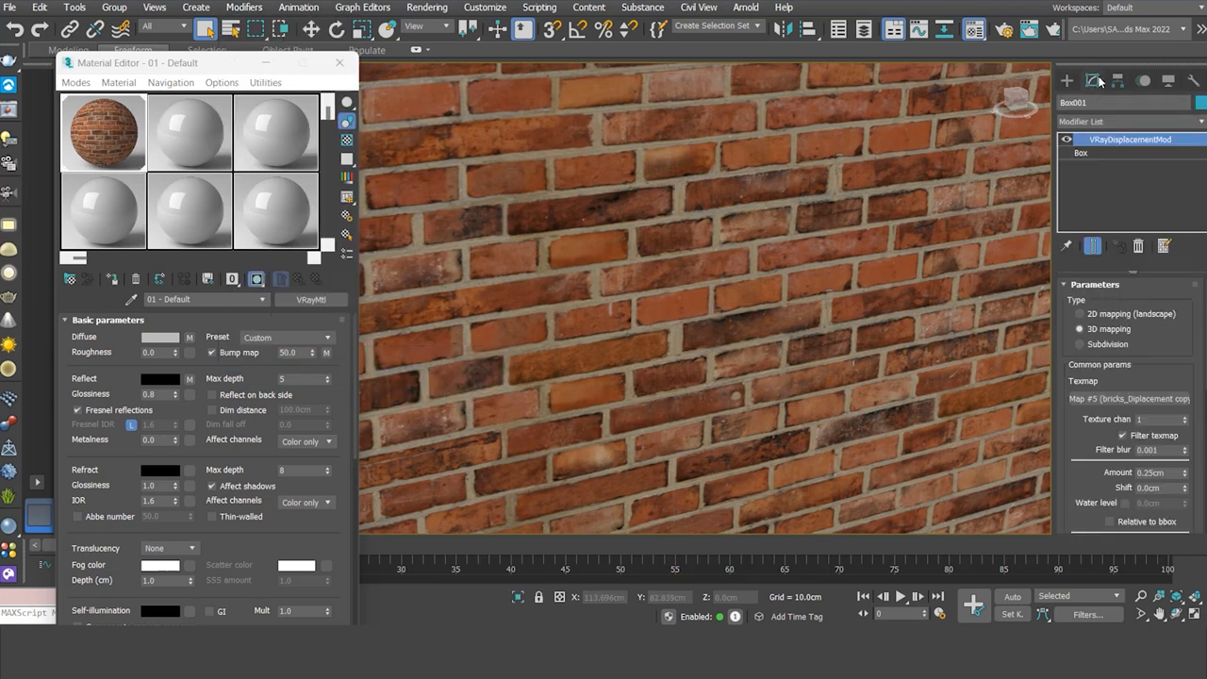
click(1167, 122)
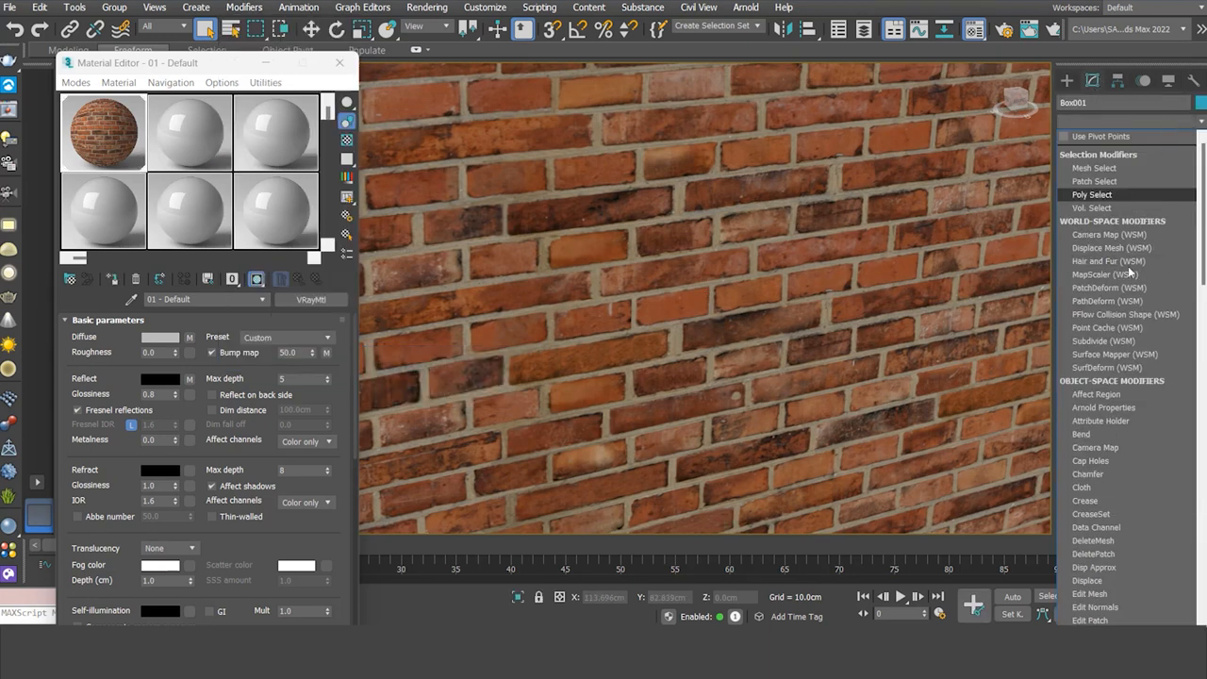
scroll(1095, 324, down, 1)
scroll(1122, 547, down, 20)
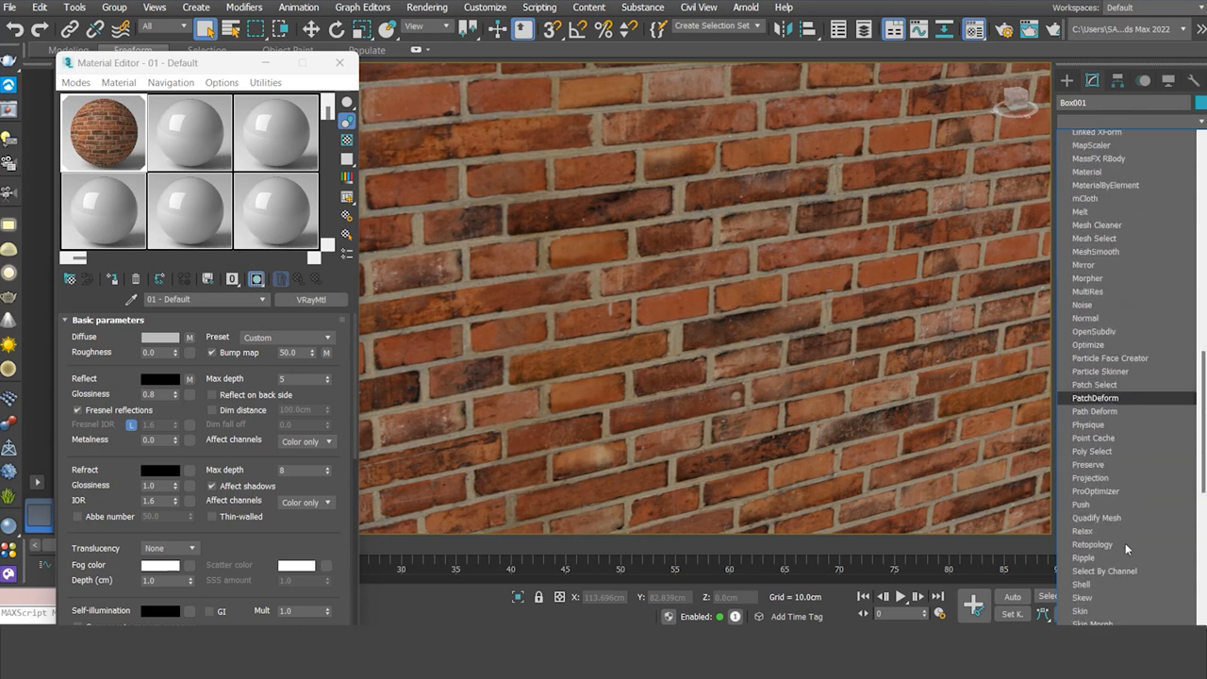
scroll(1122, 561, down, 2)
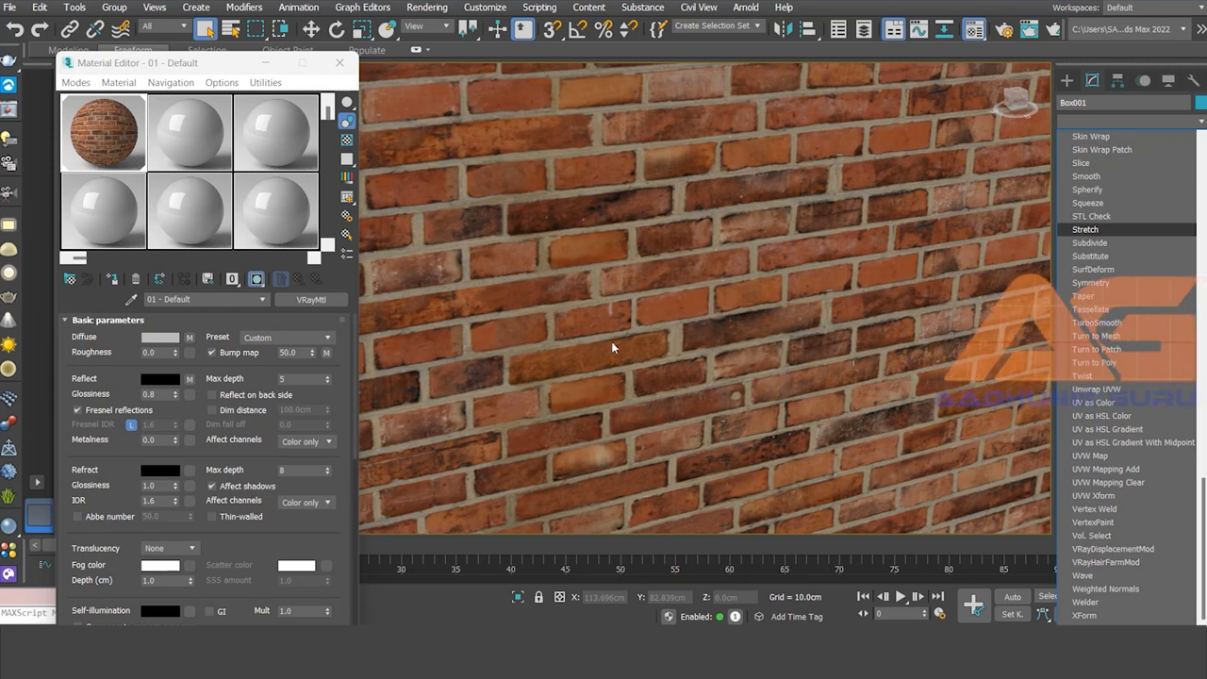
click(1118, 548)
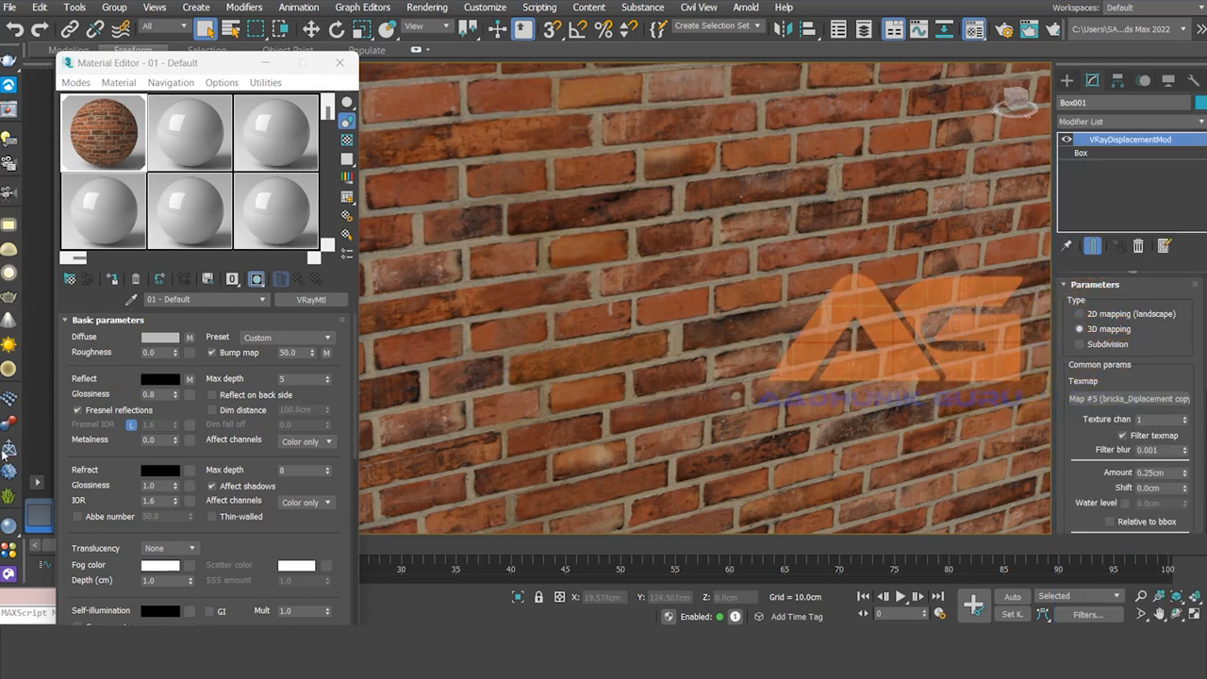
- Add a VRayDisplacementMod to the wall box and assign a general Bitmap to its texmap
drag(148, 64, 151, 10)
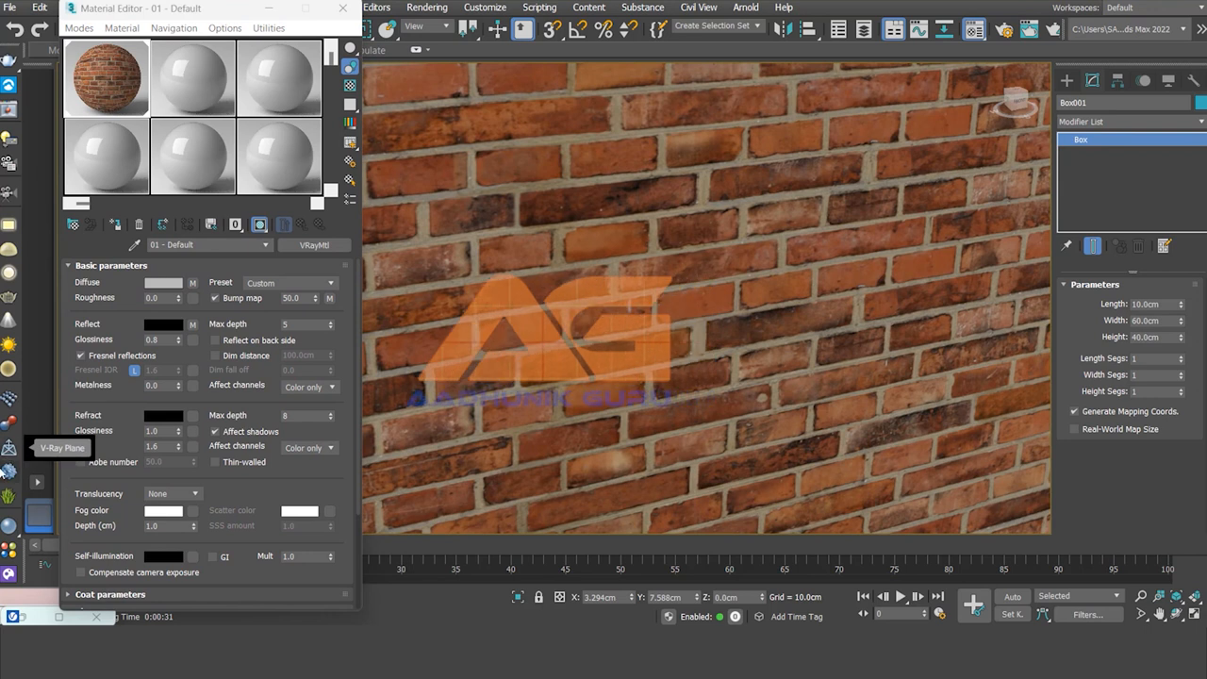
click(9, 472)
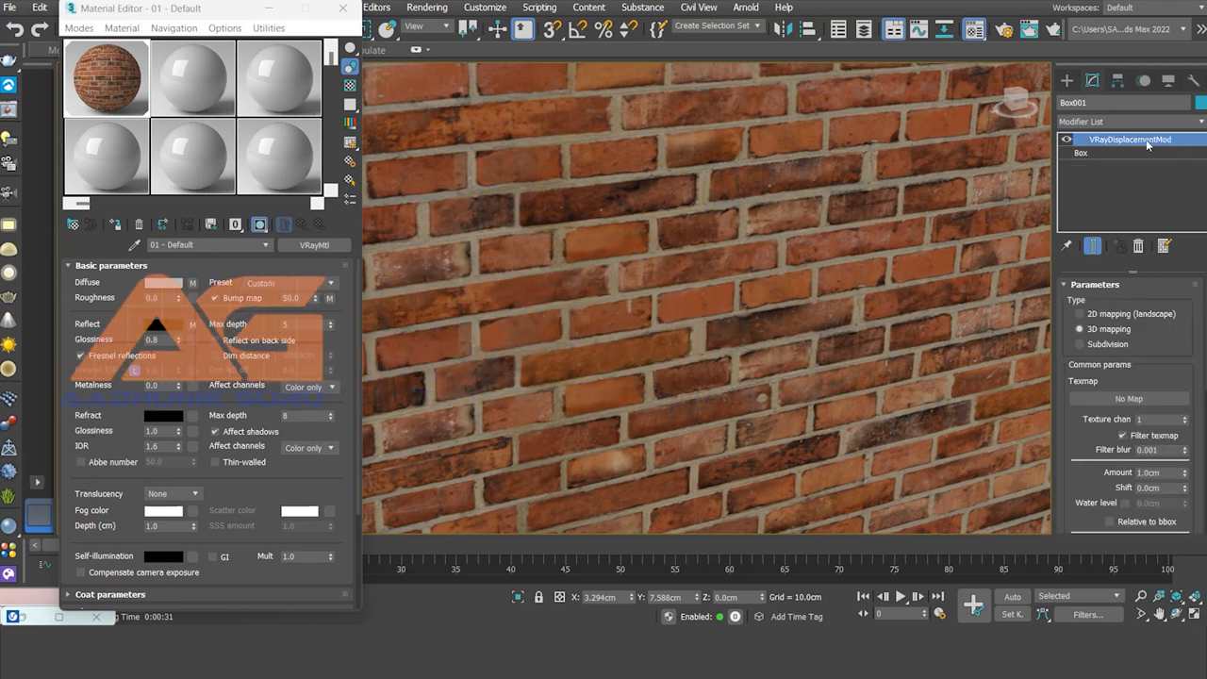
click(1125, 400)
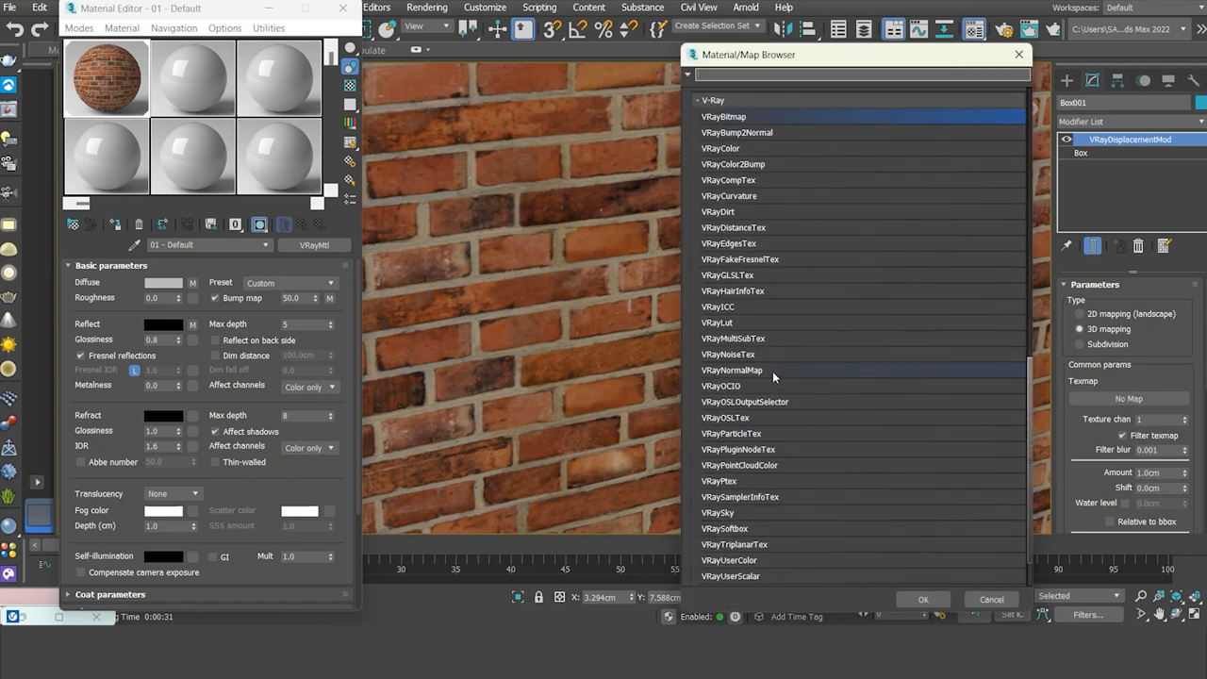
click(698, 101)
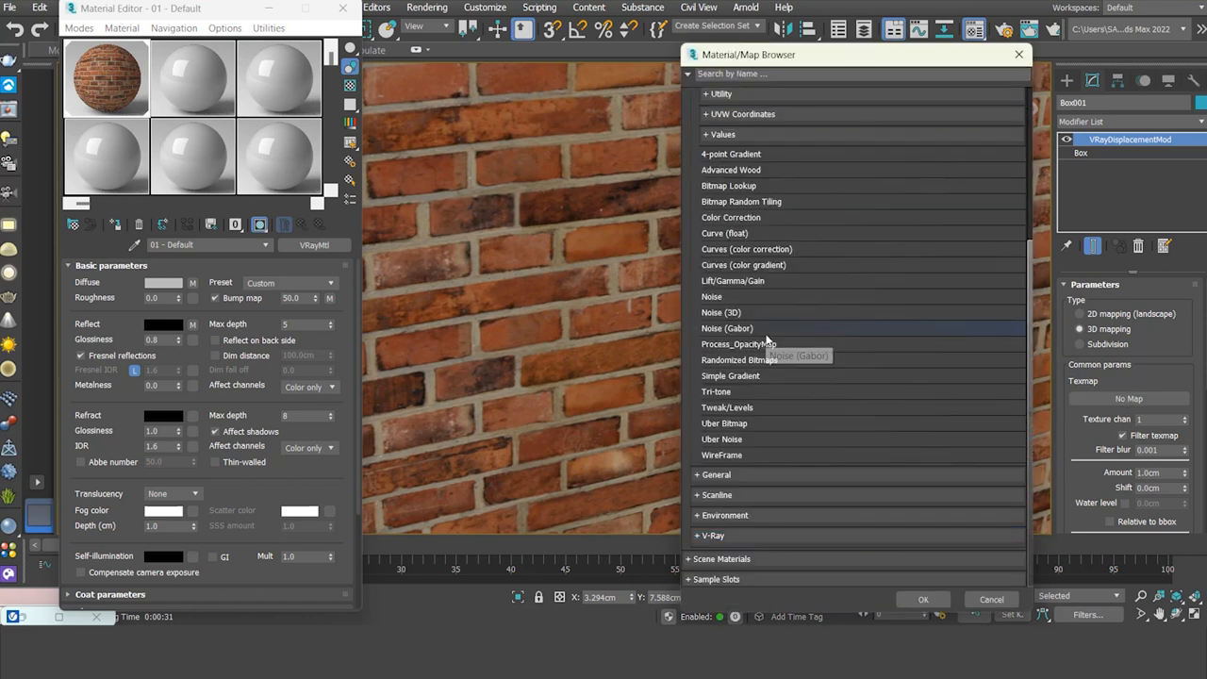
click(701, 475)
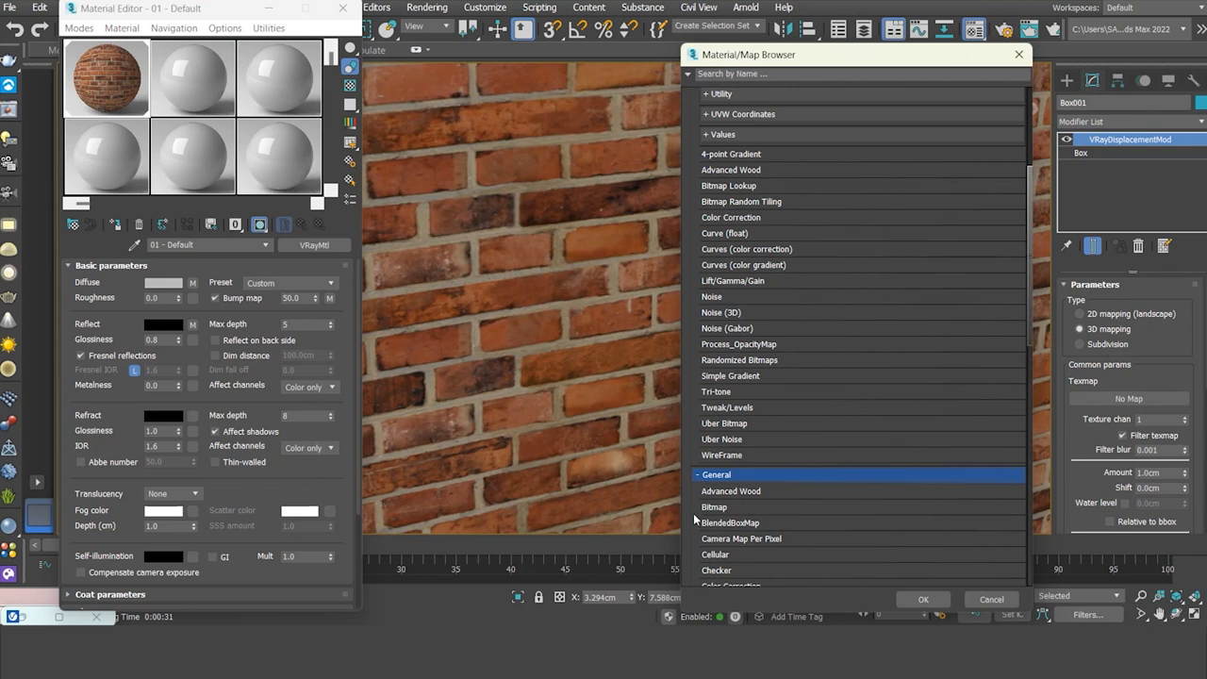
double_click(714, 509)
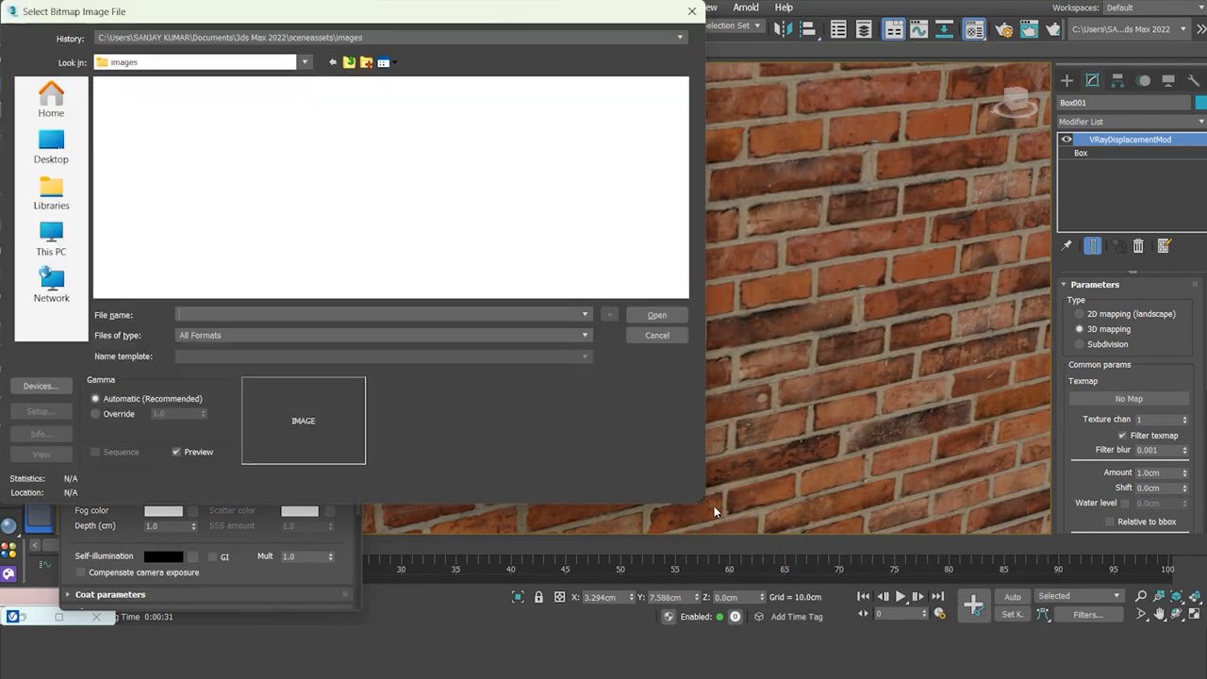
- Load the "bricks_Diplacement copy" image from the Texture folder as the displacement texmap and set the amount to 0.25 cm
click(304, 62)
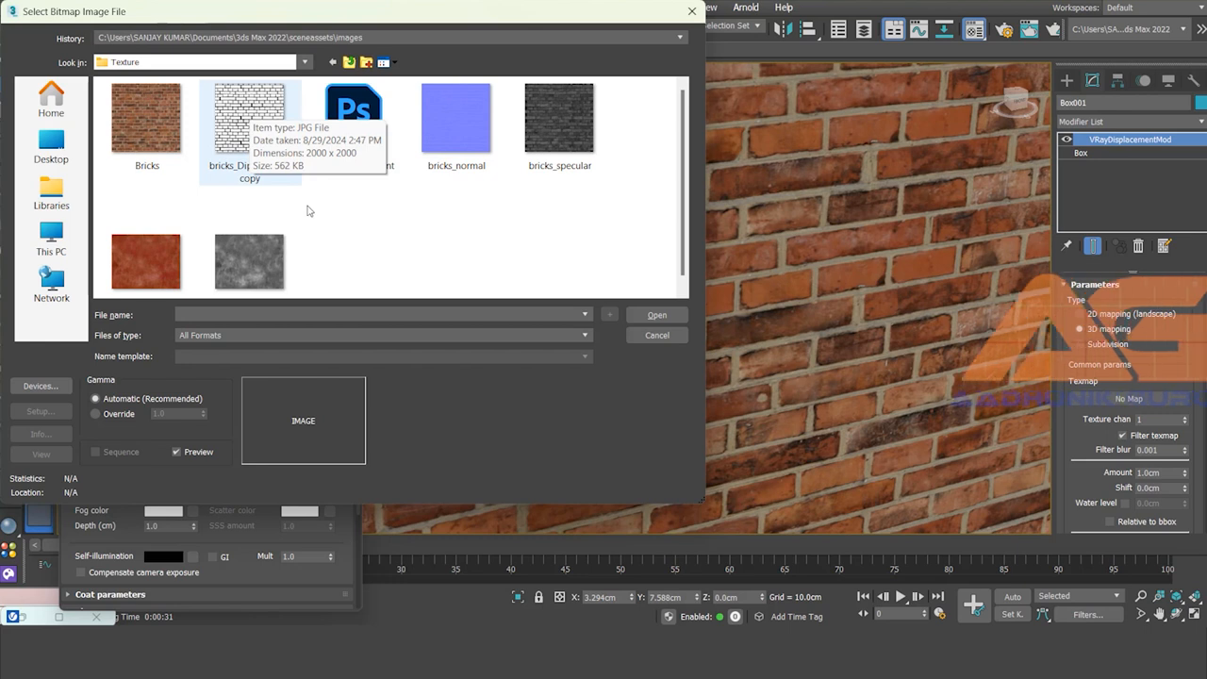
click(252, 137)
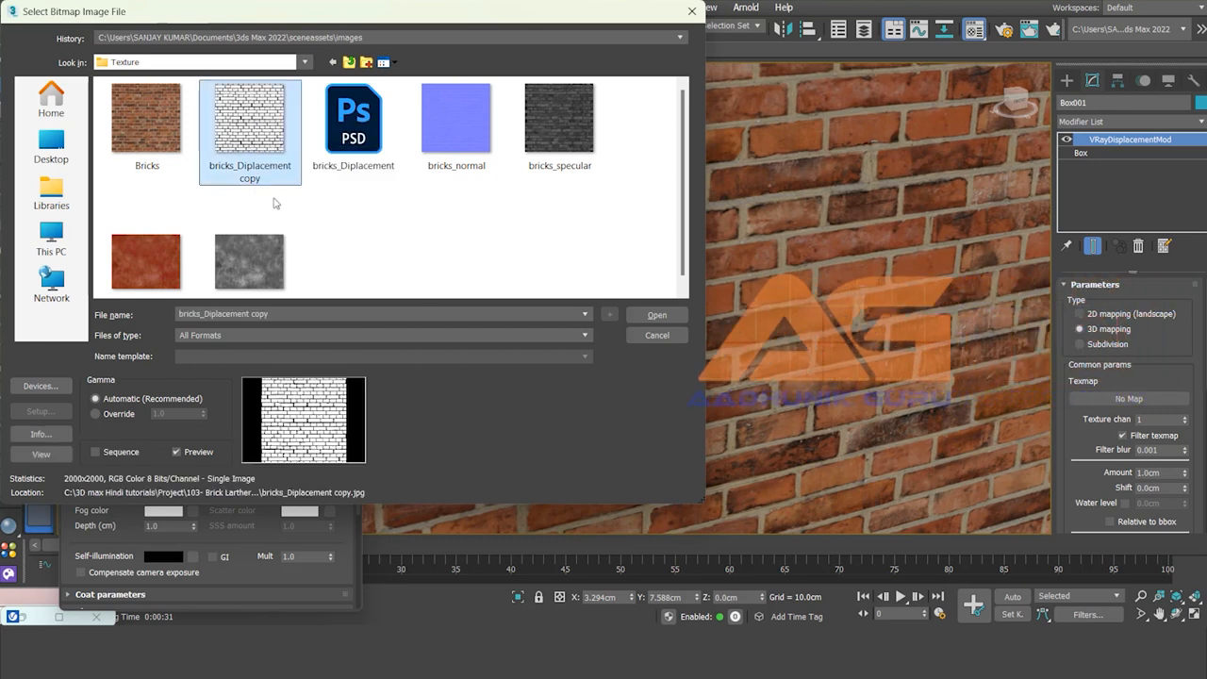
click(657, 314)
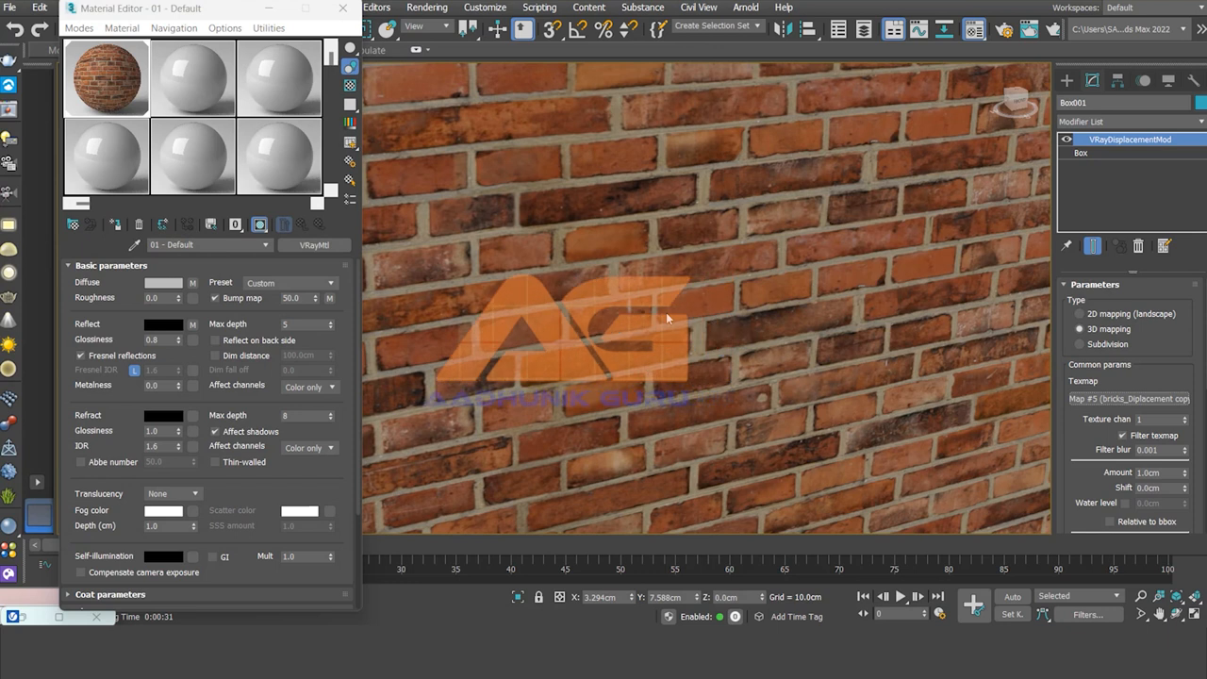
double_click(1158, 473)
text(225)
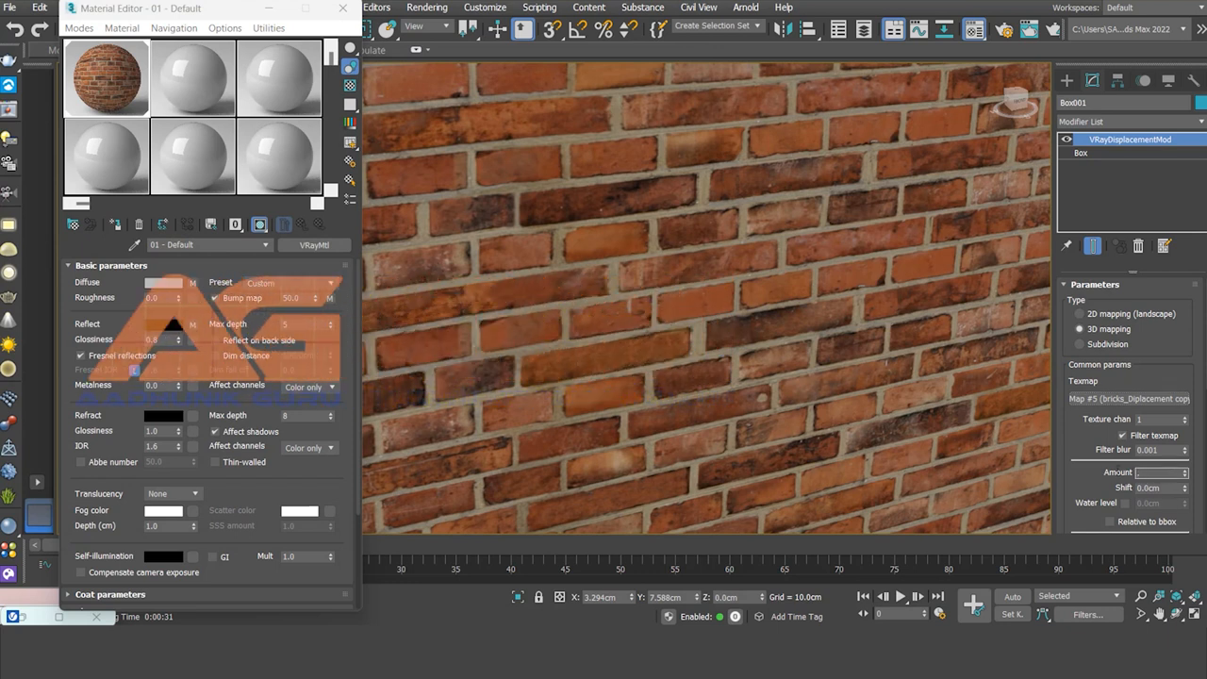
key(Return)
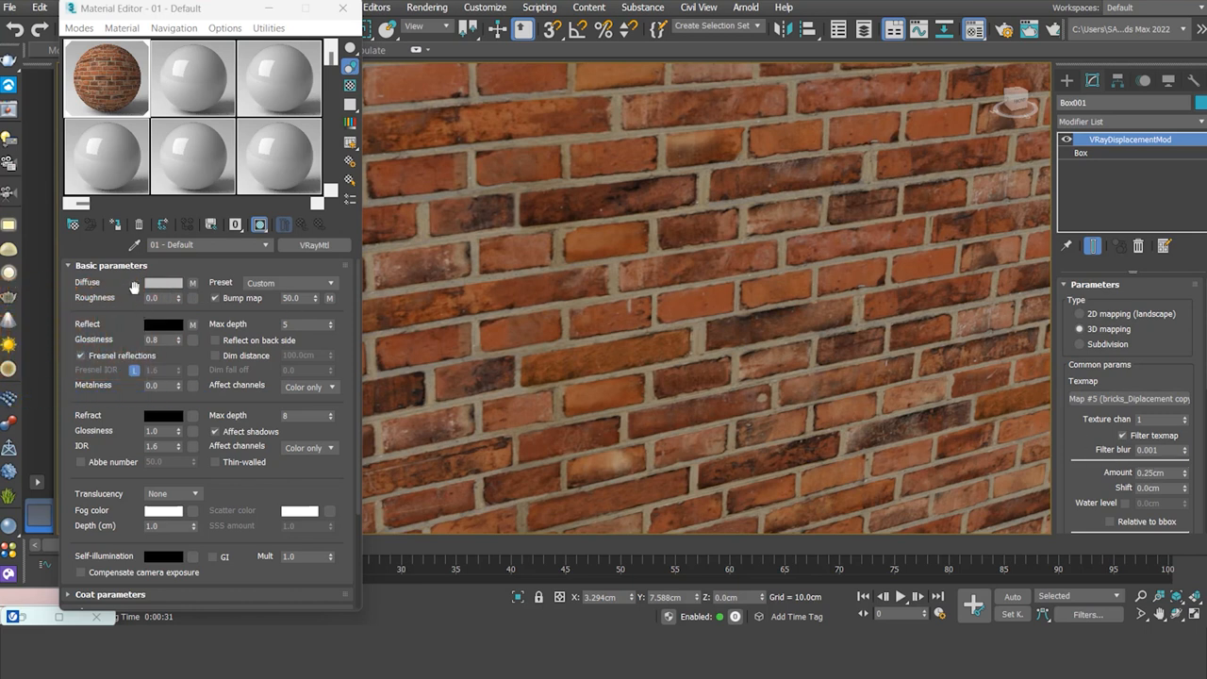
- Render the displaced brick wall and set up an A/B comparison with the oldest render as A and the newest as B
click(9, 110)
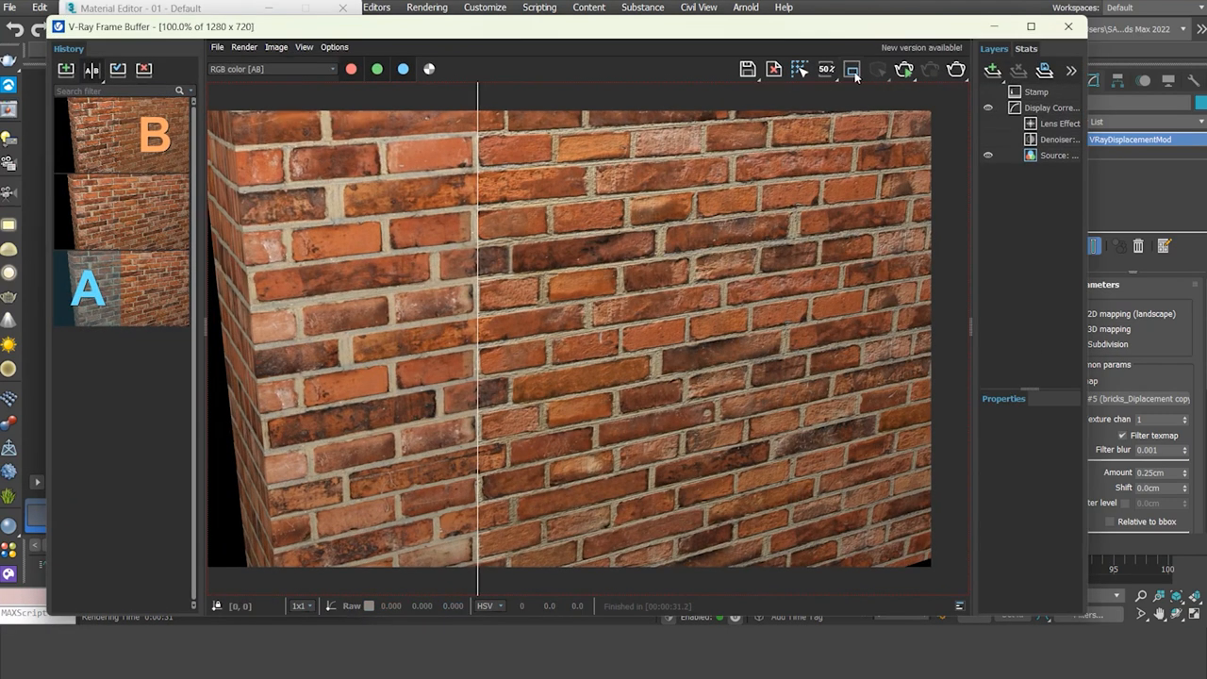
click(956, 70)
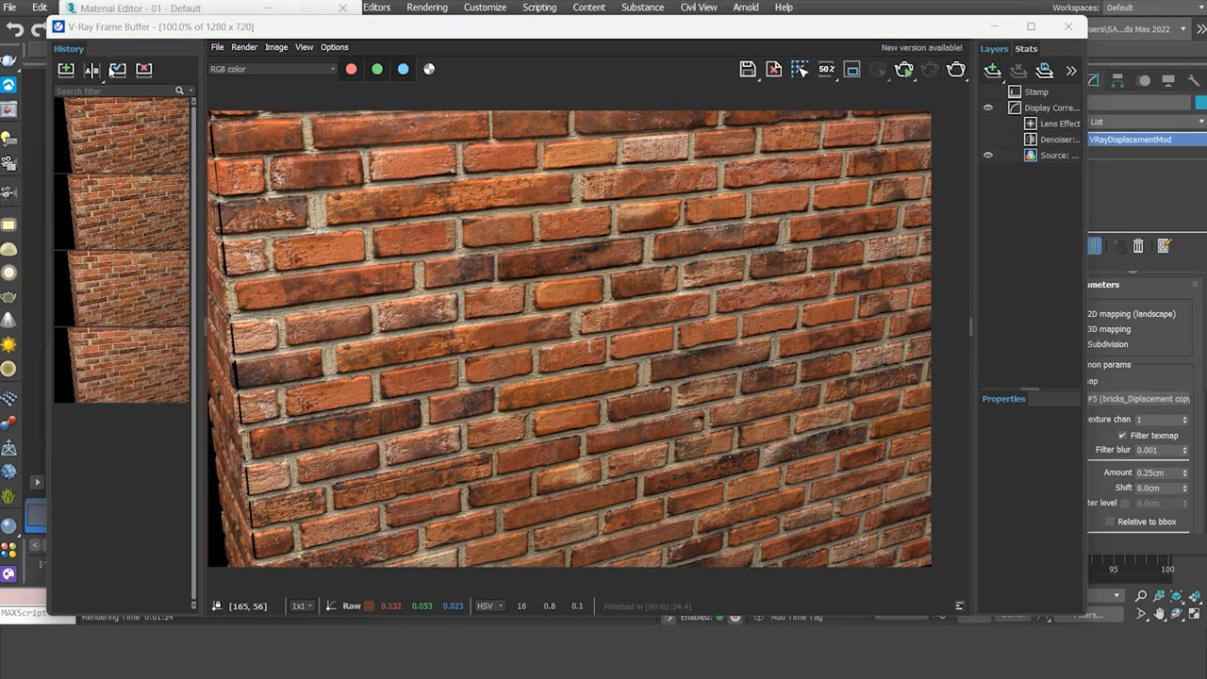
click(91, 71)
click(80, 382)
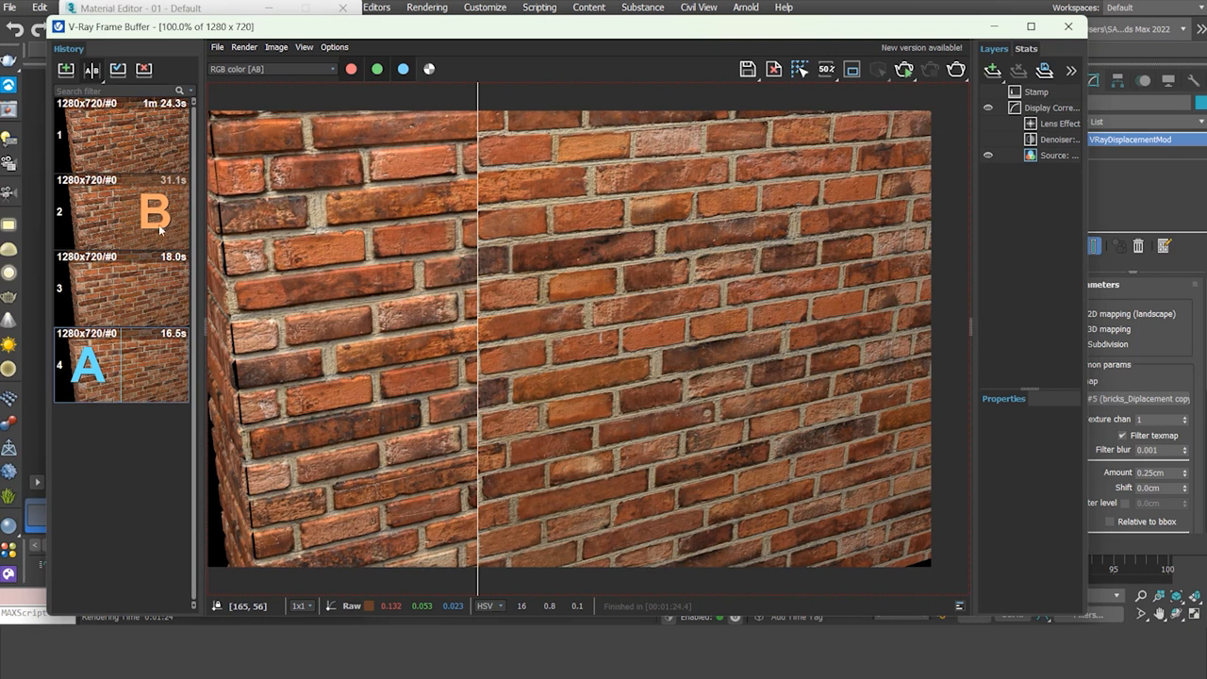
click(168, 137)
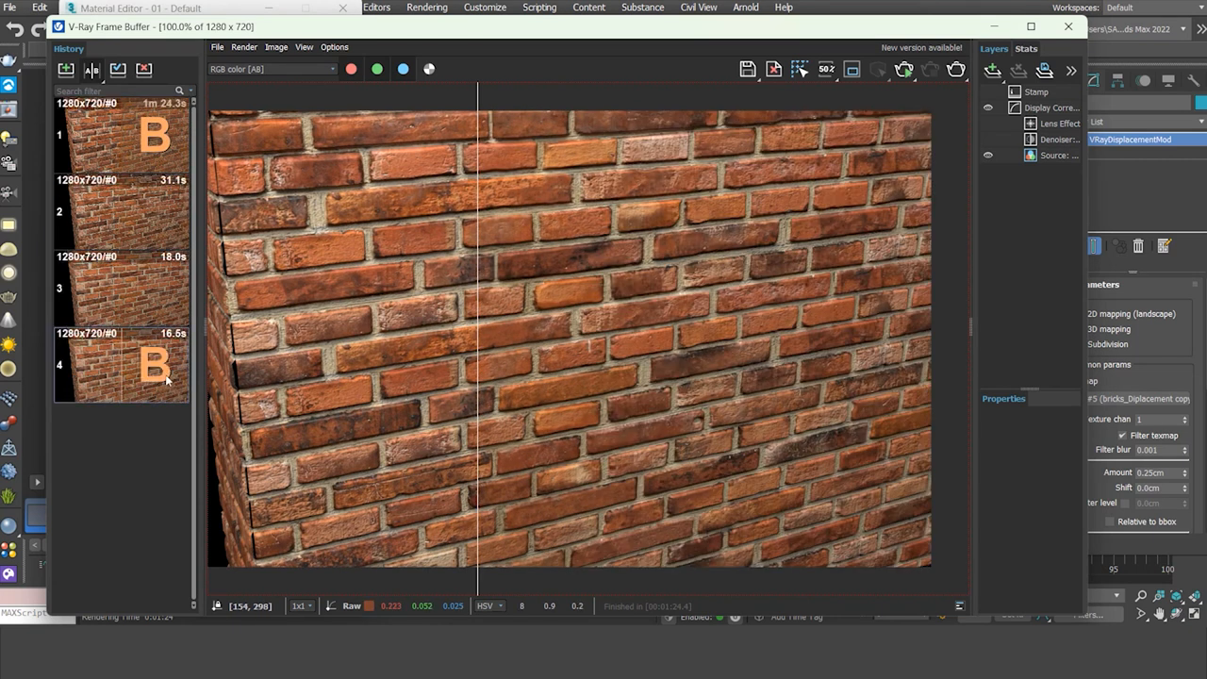
click(72, 366)
- Compare the flat and displaced brick renders up close by sweeping the divider across the image, and close the frame buffer
drag(474, 279, 930, 297)
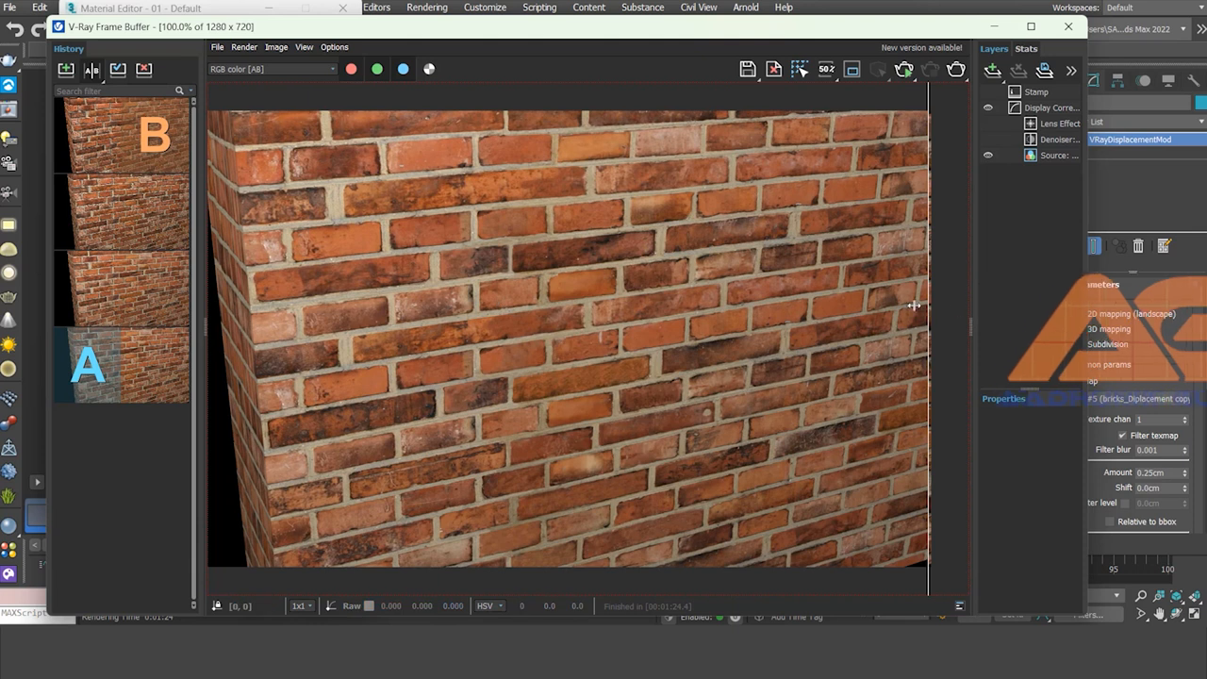
scroll(914, 304, up, 1)
drag(940, 314, 720, 284)
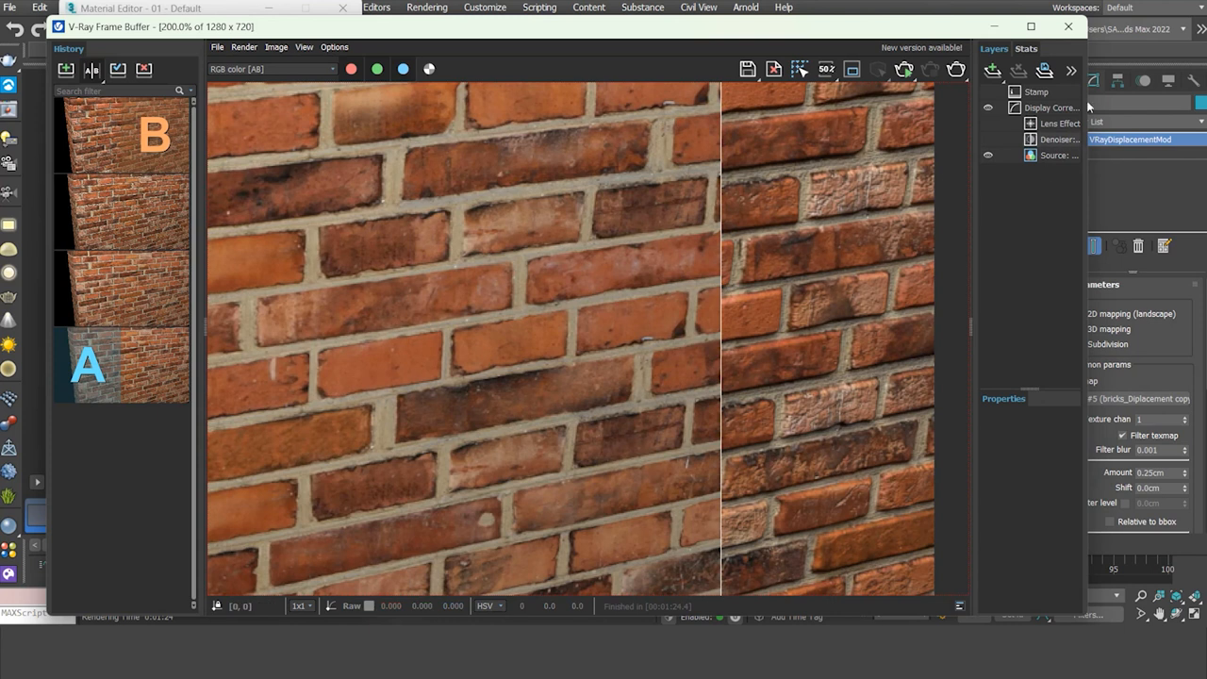
click(1071, 27)
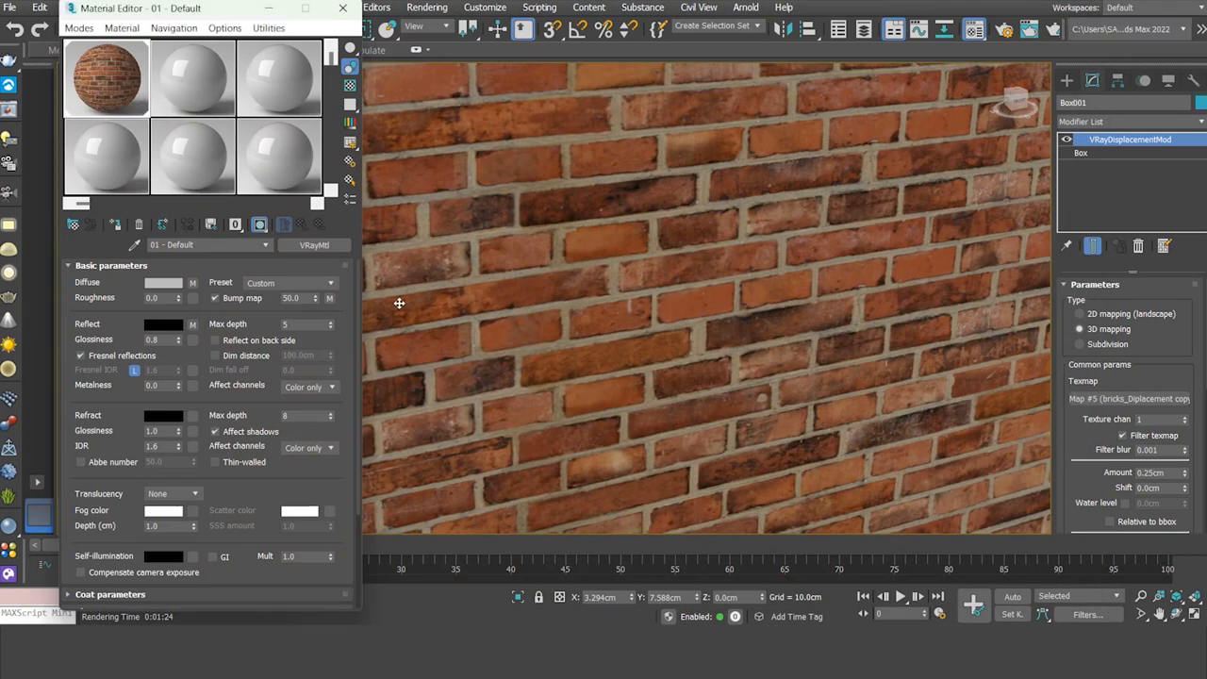
- View the bitmap image behind the normal map in the brick material's bump slot
click(329, 300)
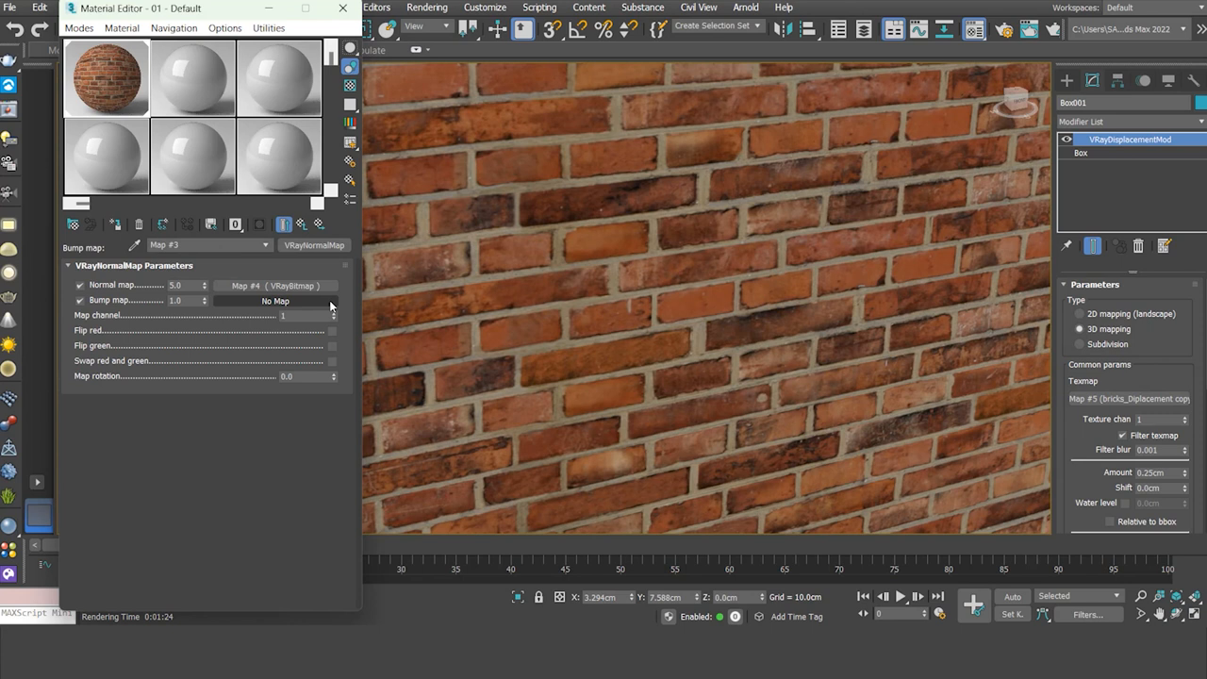
click(238, 284)
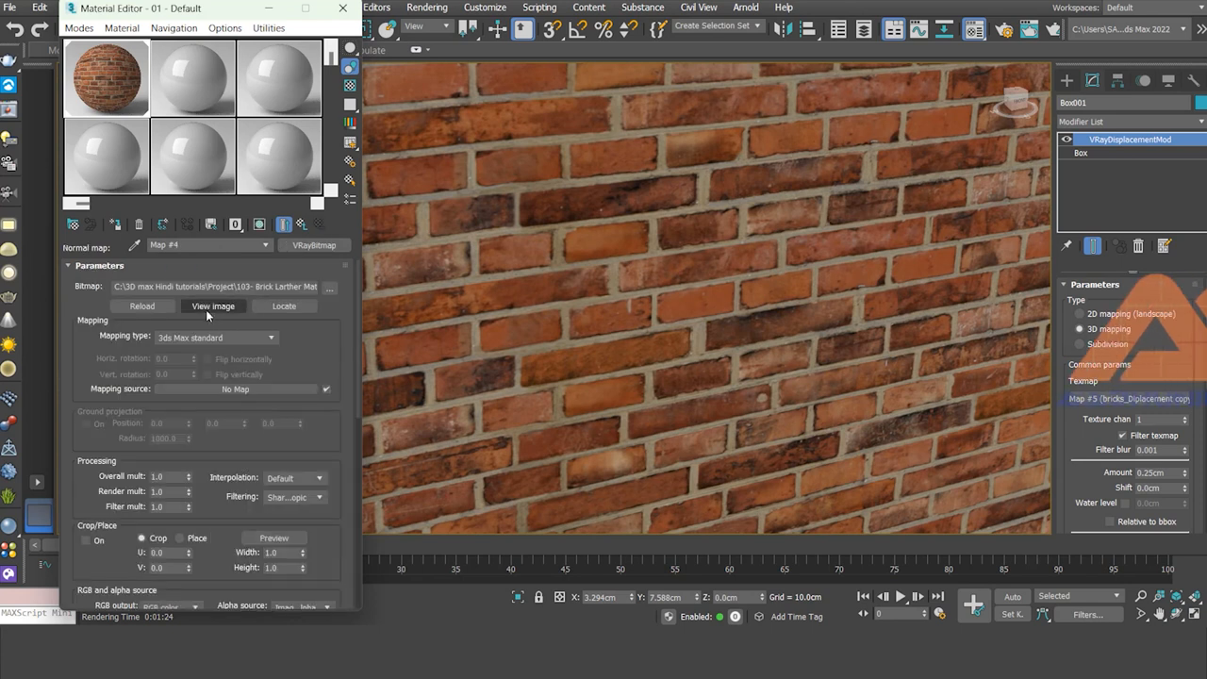
click(211, 306)
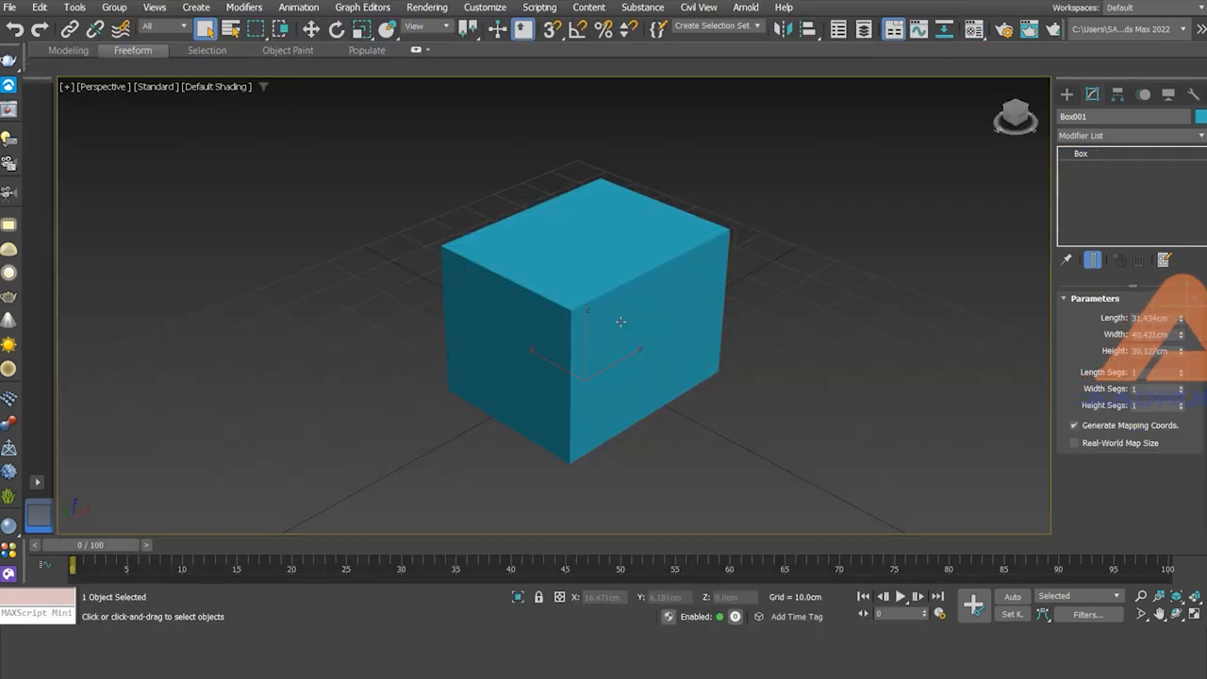
- Convert the plain box to an Editable Poly and delete the polygon on its front right side
right_click(620, 320)
mouse_move(723, 490)
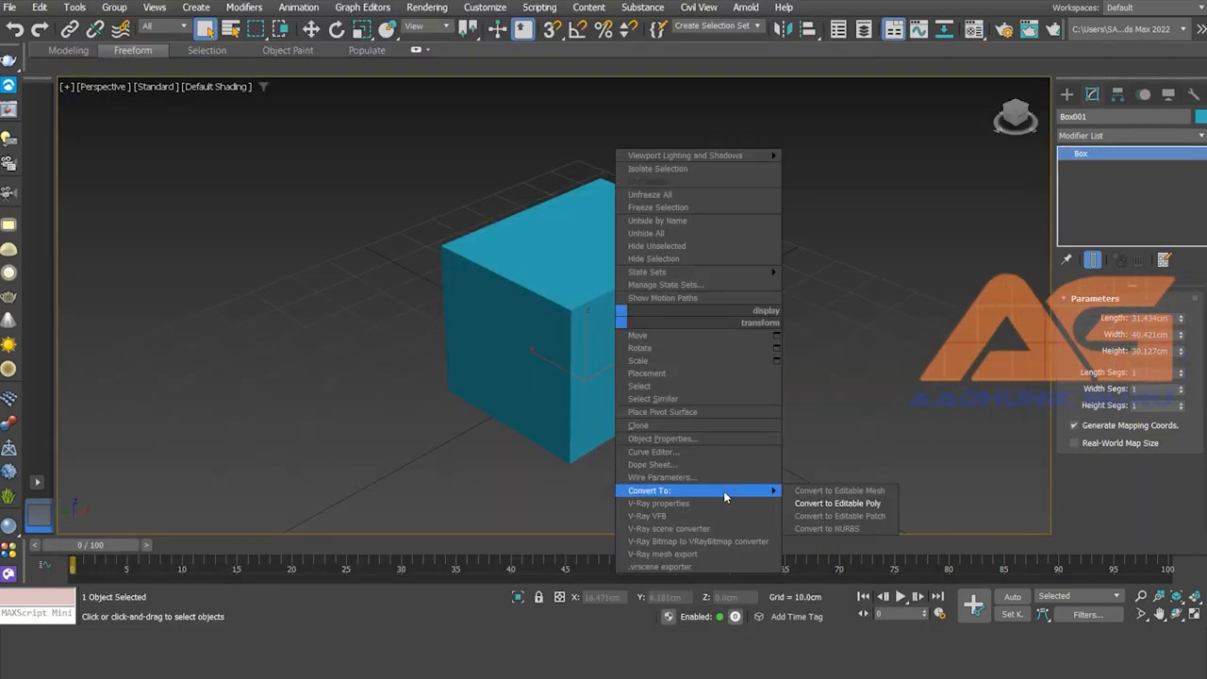
click(842, 503)
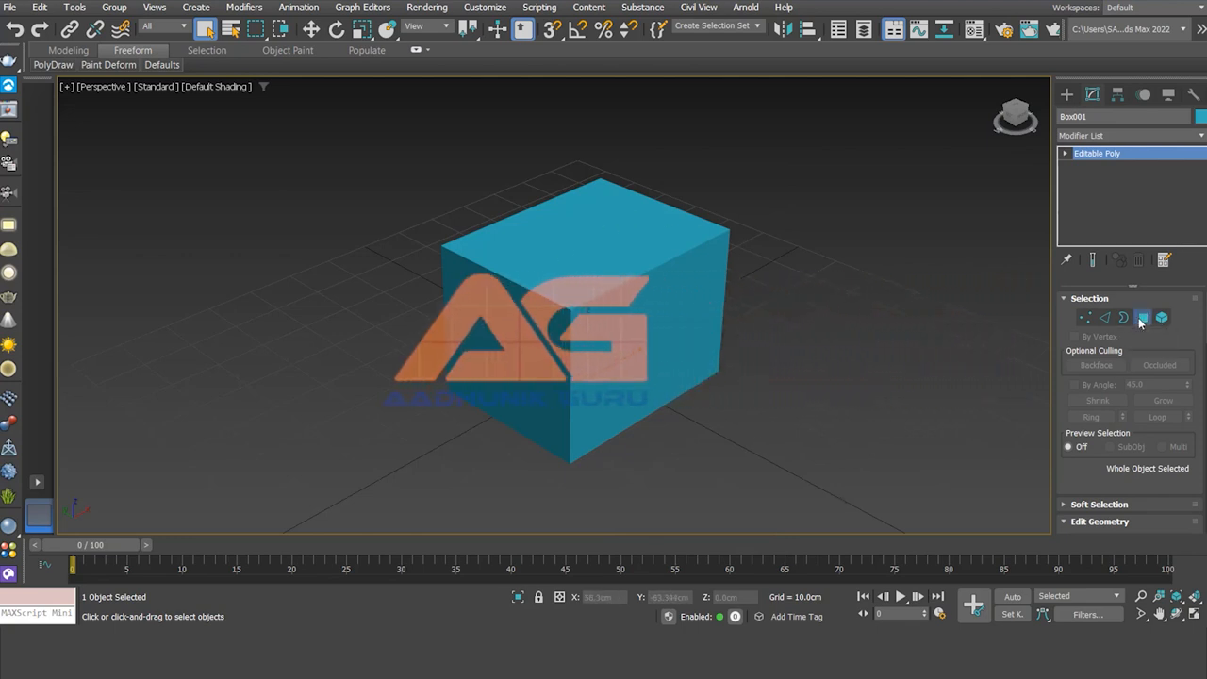
key(4)
click(675, 352)
key(Delete)
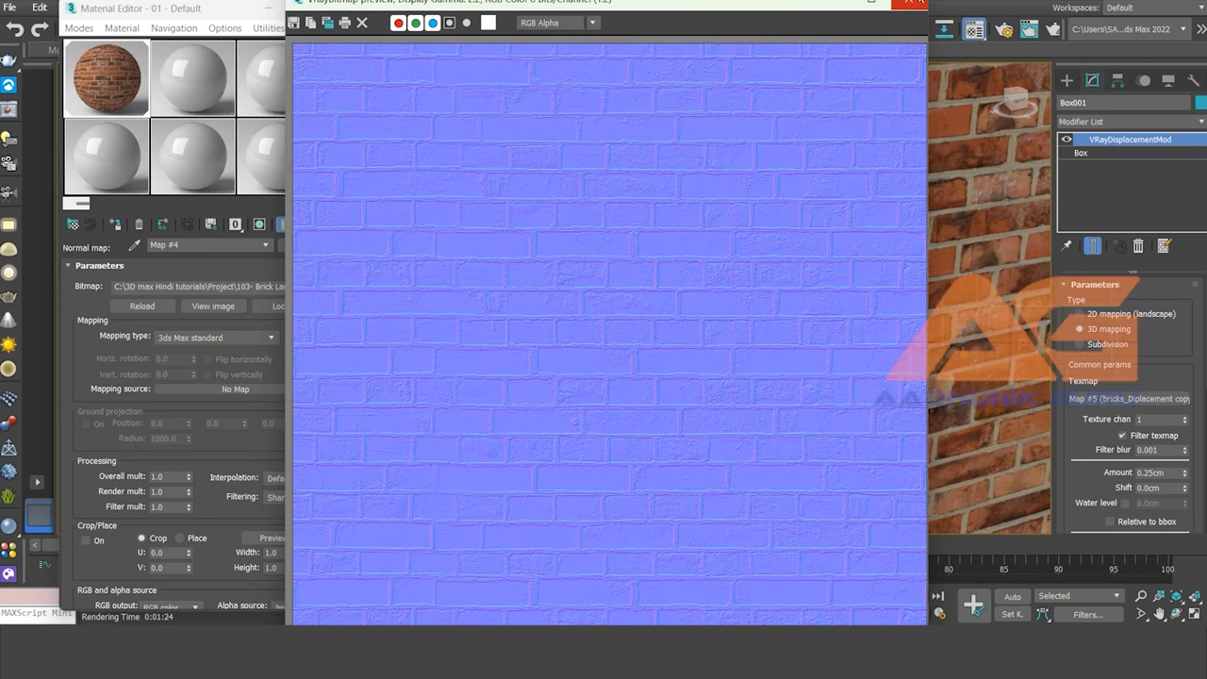
- Close the normal map preview and open the Bricks image from the Texture folder in Photoshop
click(920, 2)
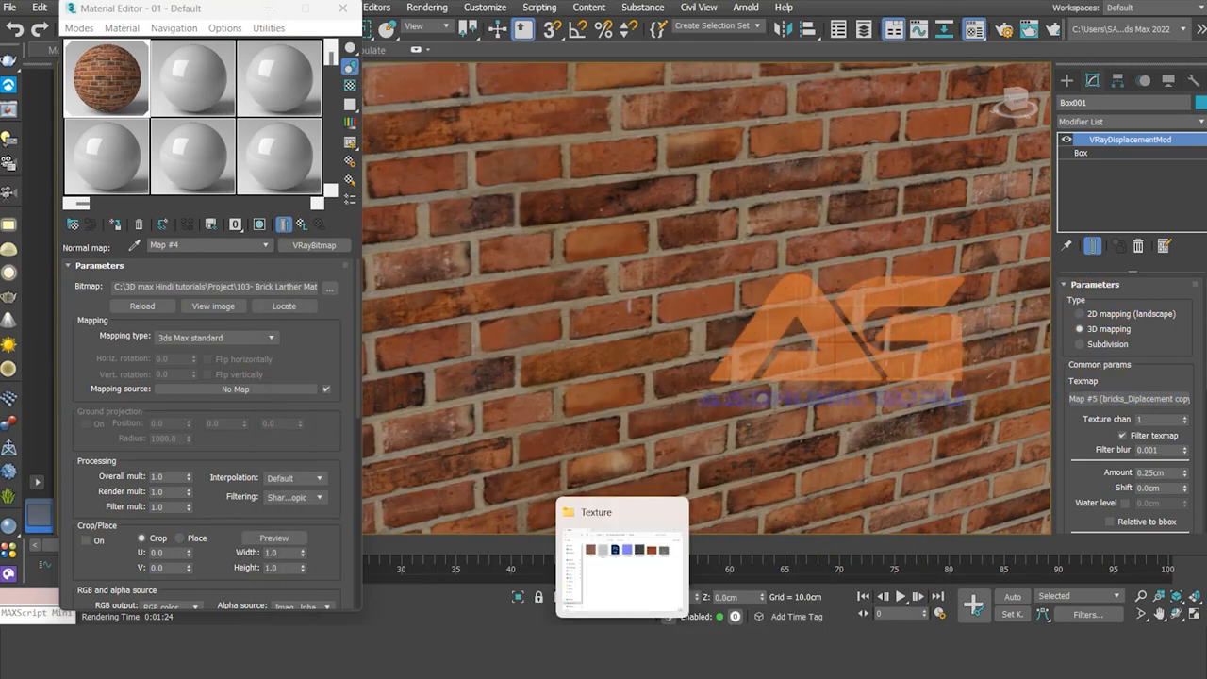
click(622, 561)
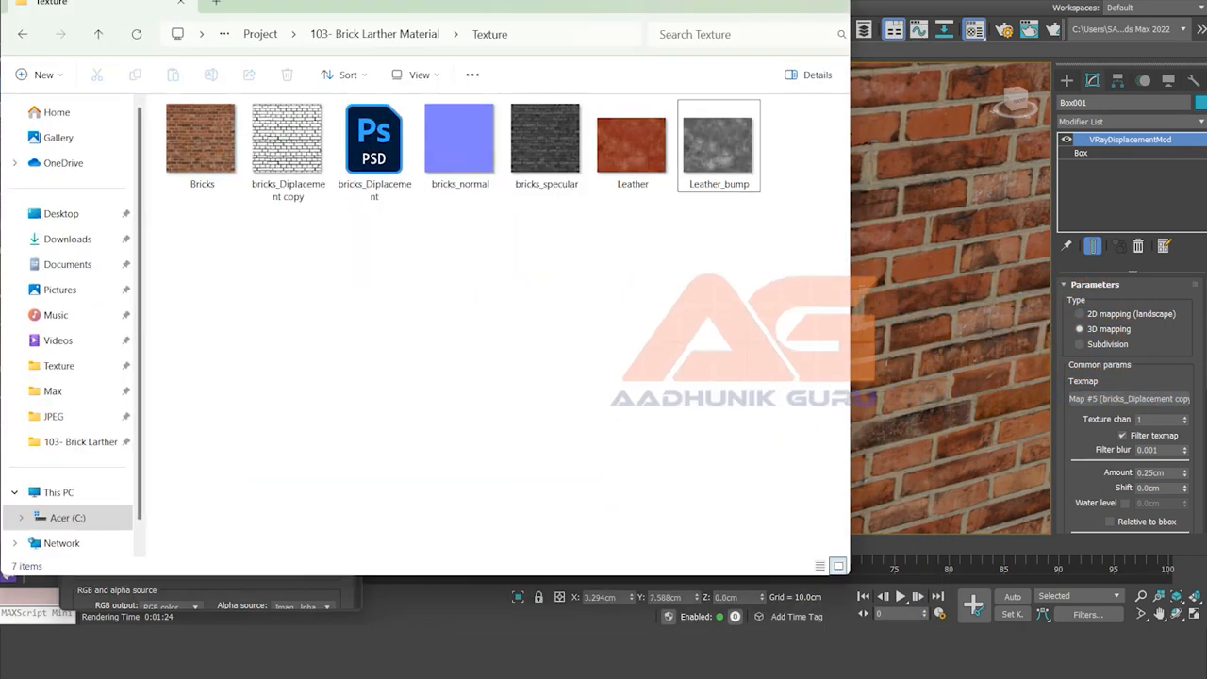
double_click(205, 154)
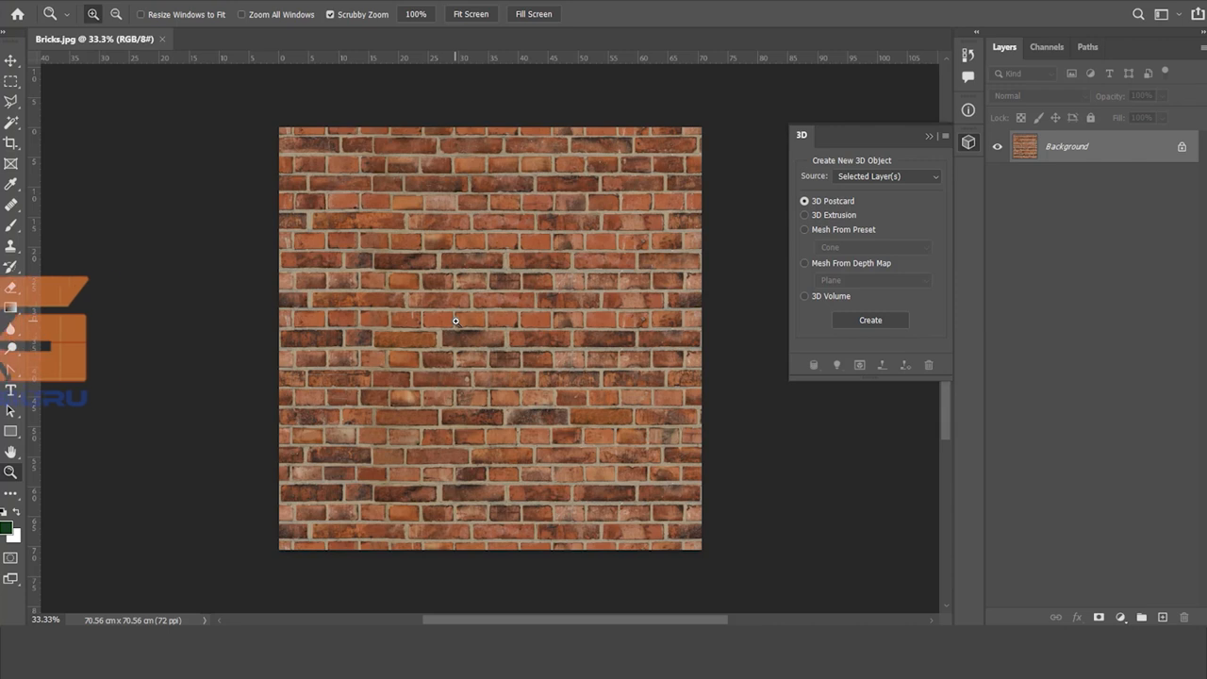
- Convert the brick image to black and white with the Default preset and set its Levels inputs to 30, 1.00 and 212
key(ctrl+alt+shift+b)
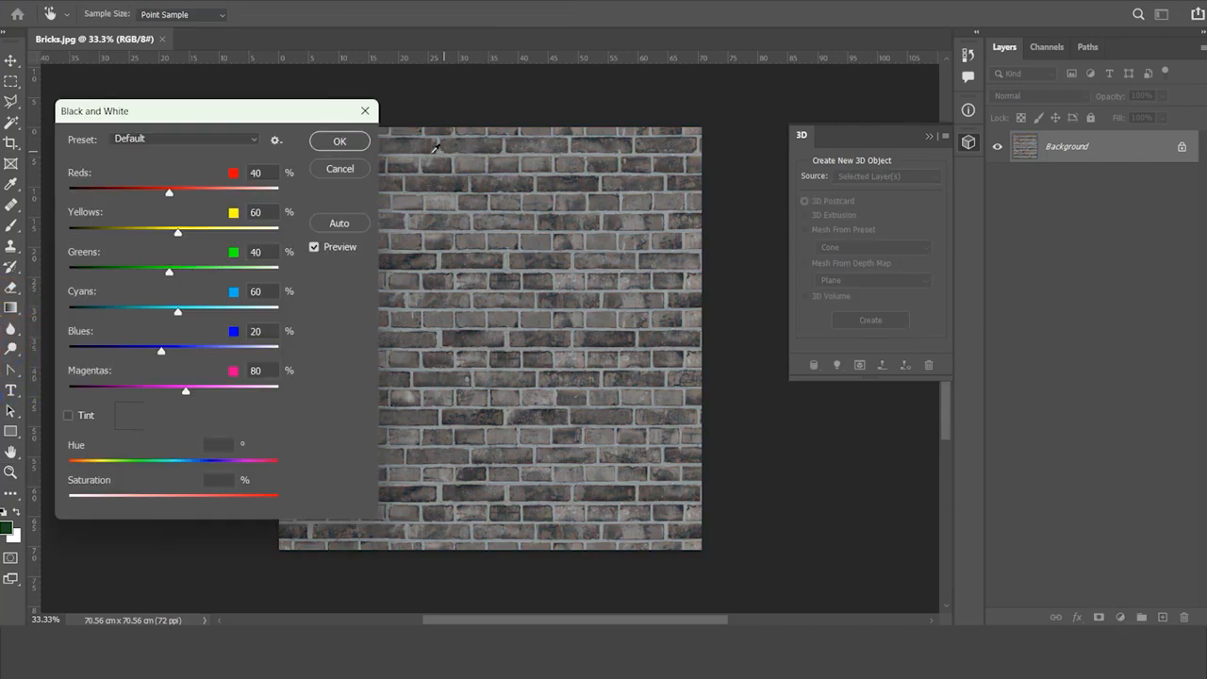
click(339, 142)
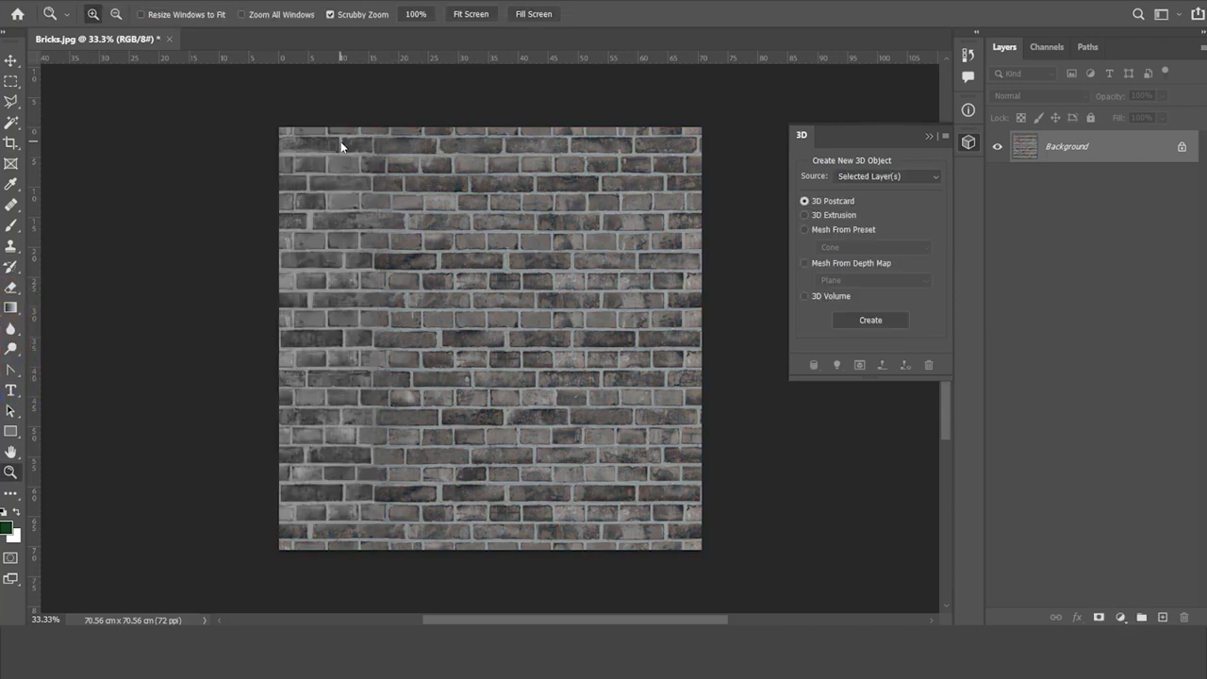
key(ctrl+l)
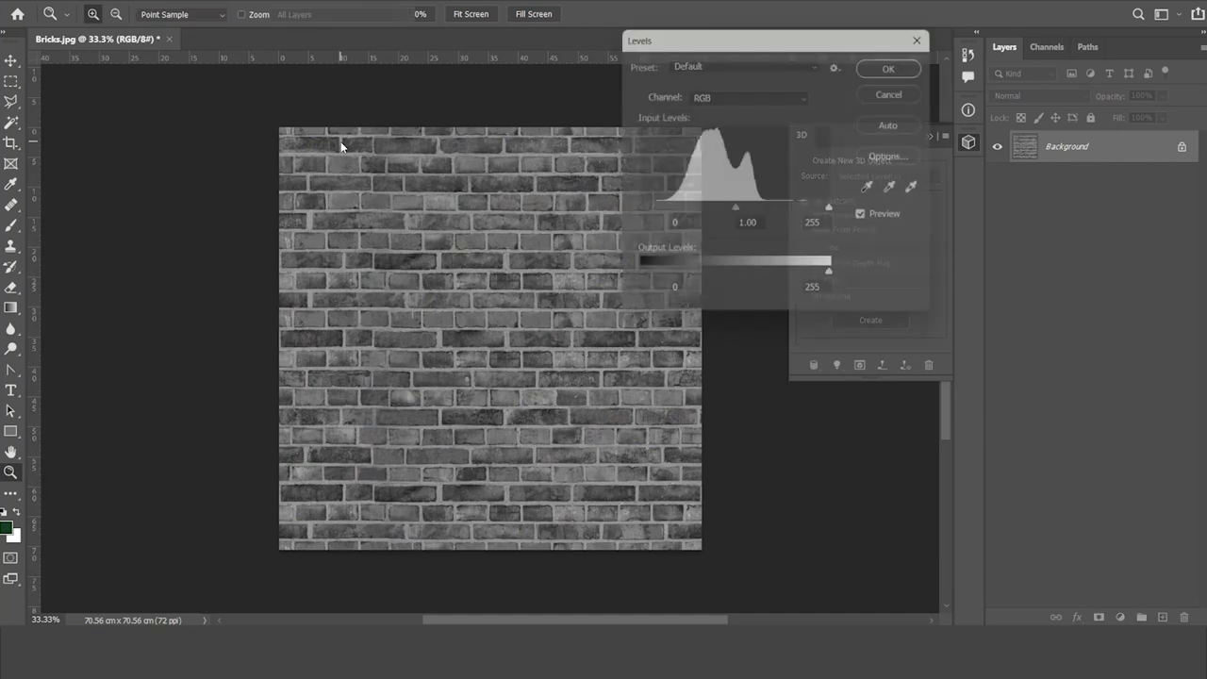
drag(836, 211, 801, 211)
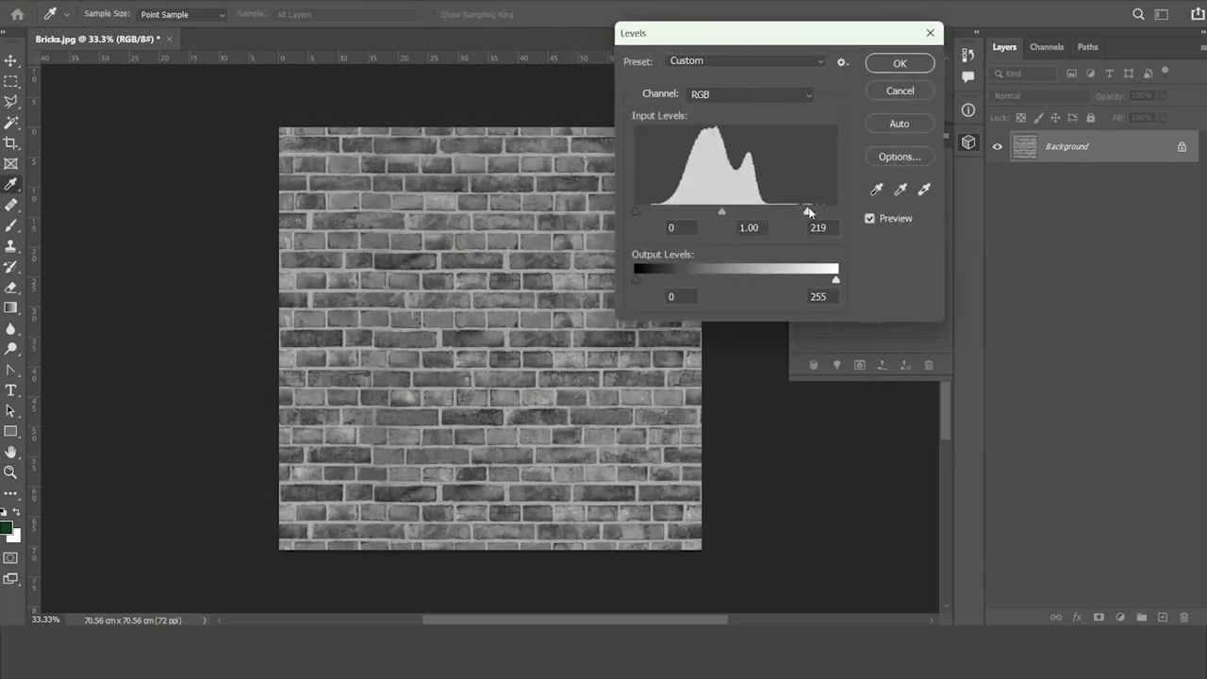
drag(635, 212, 661, 213)
drag(800, 213, 803, 213)
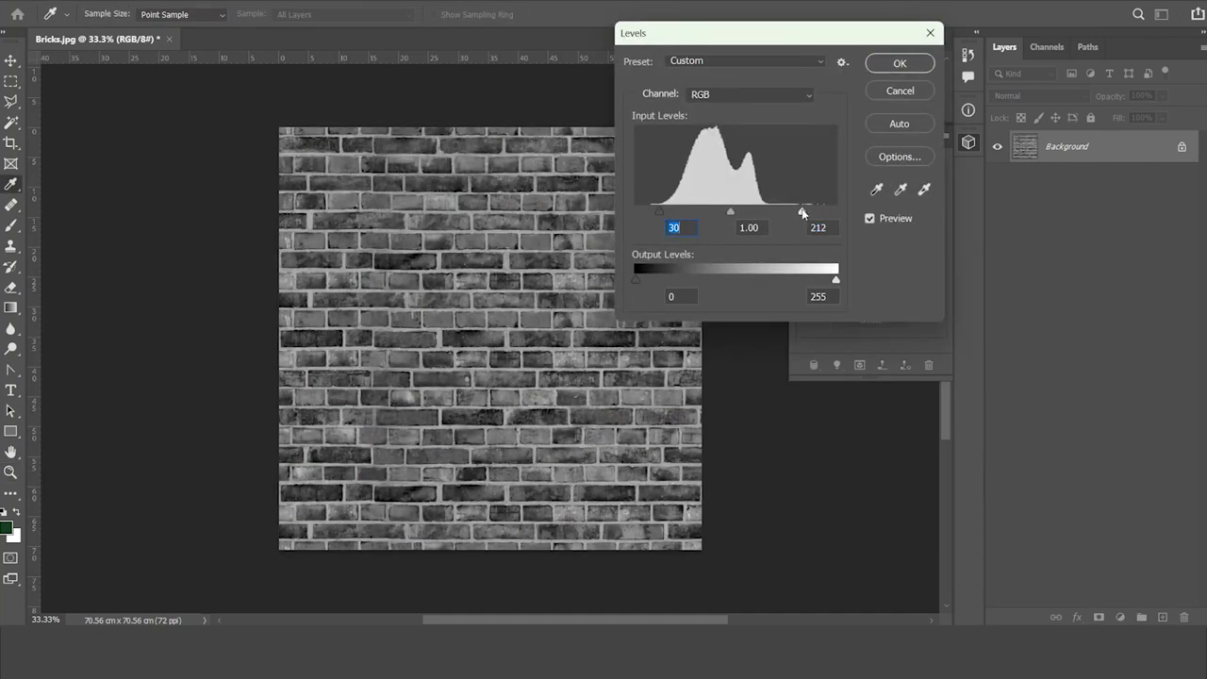
click(901, 62)
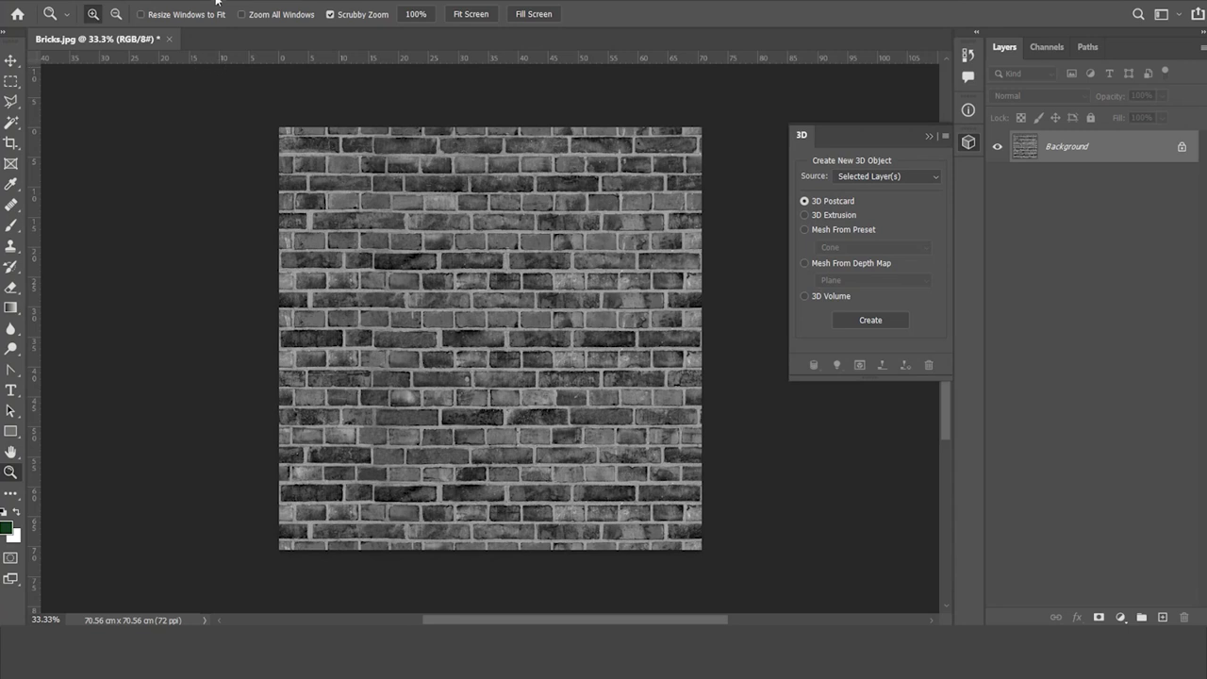
- Start Generate Normal Map on the grayscale bricks and set the low, medium and high contrast details to 20%
click(213, 0)
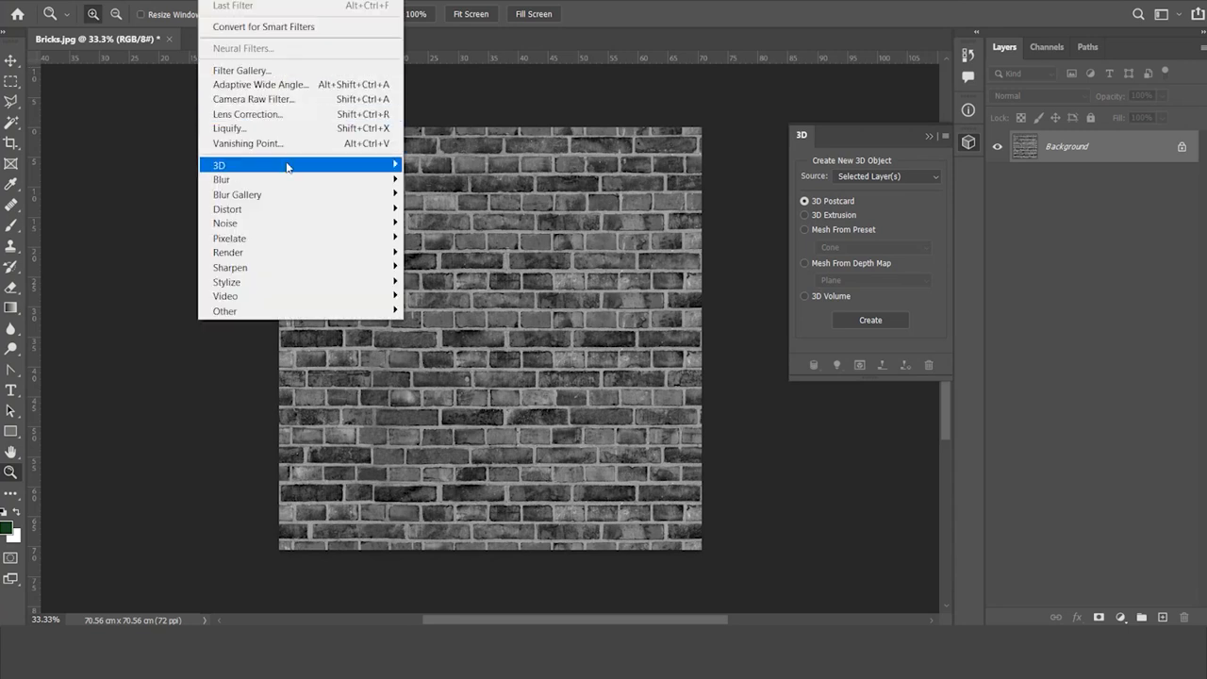
mouse_move(287, 168)
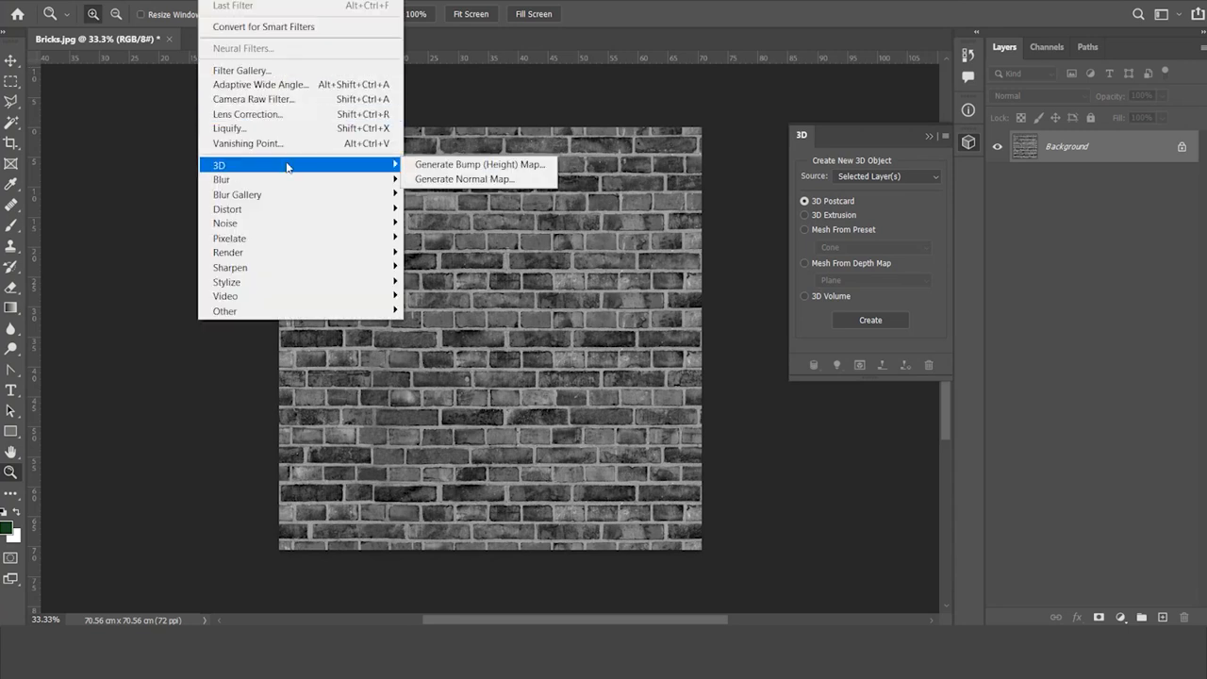
click(483, 181)
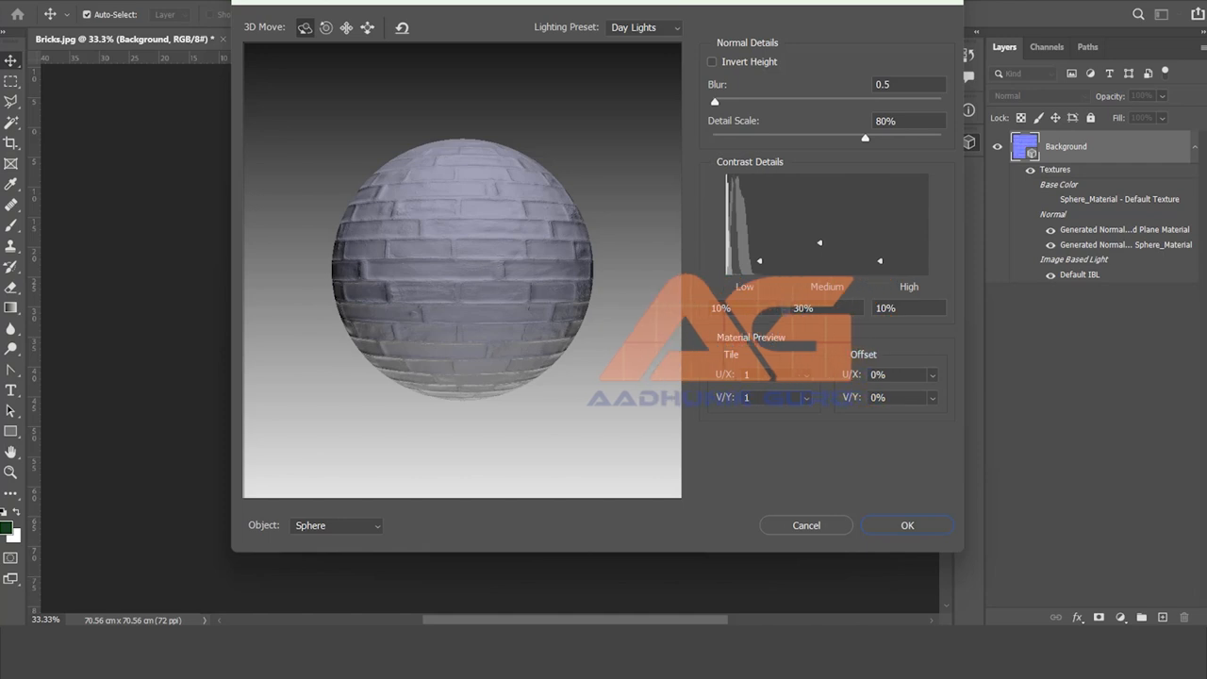
drag(737, 308, 666, 309)
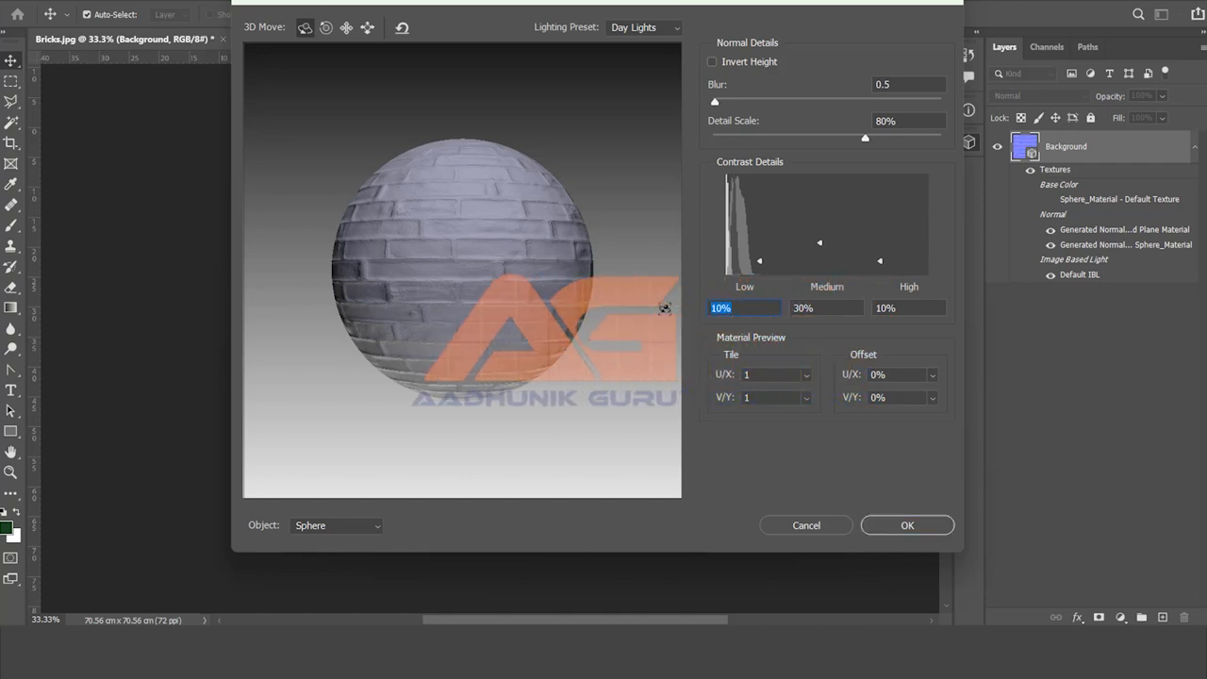
text(20)
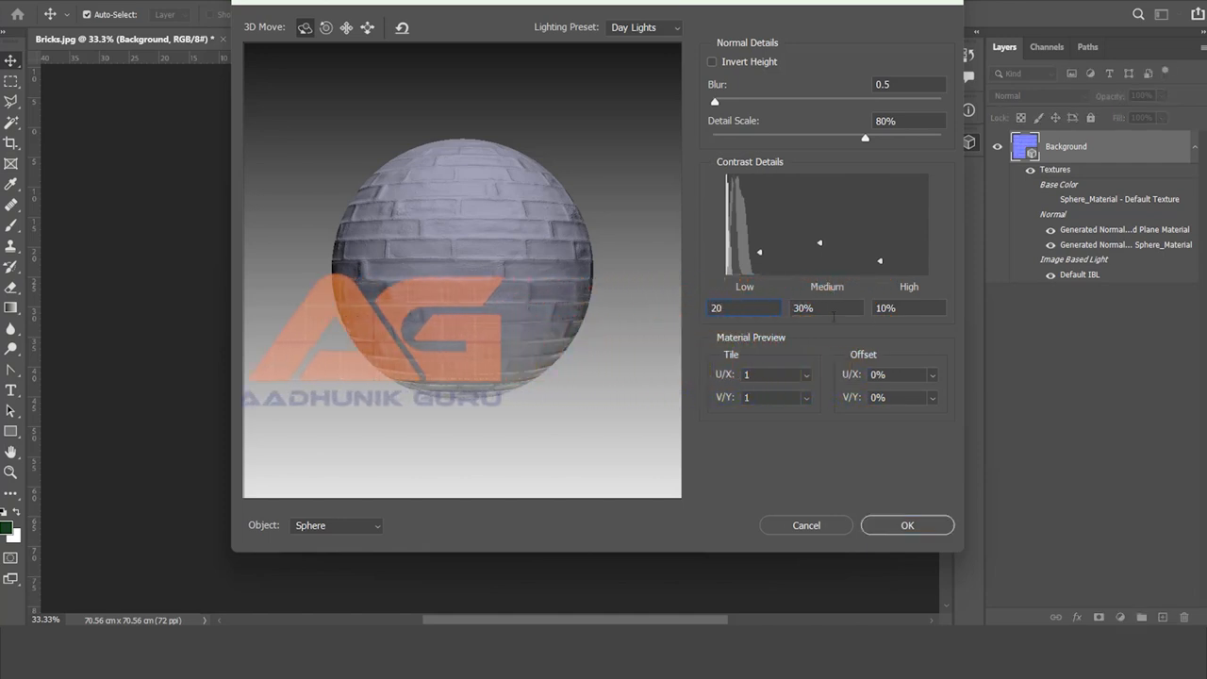
drag(834, 315, 758, 318)
text(0)
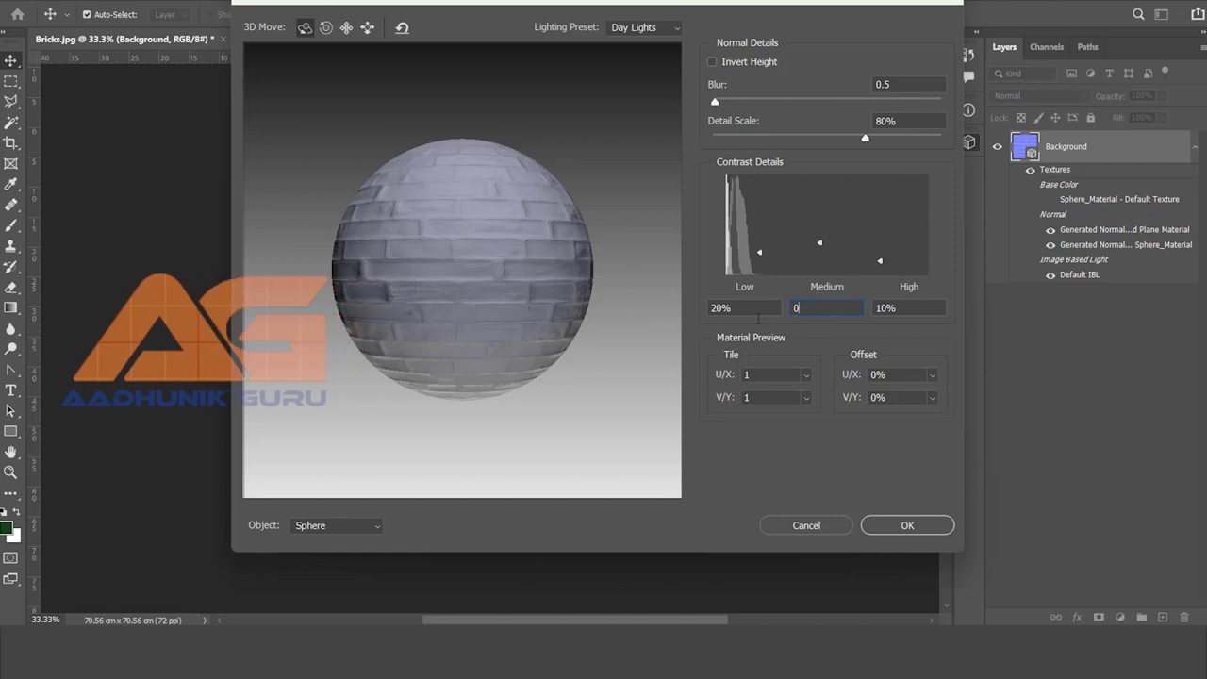
text(2)
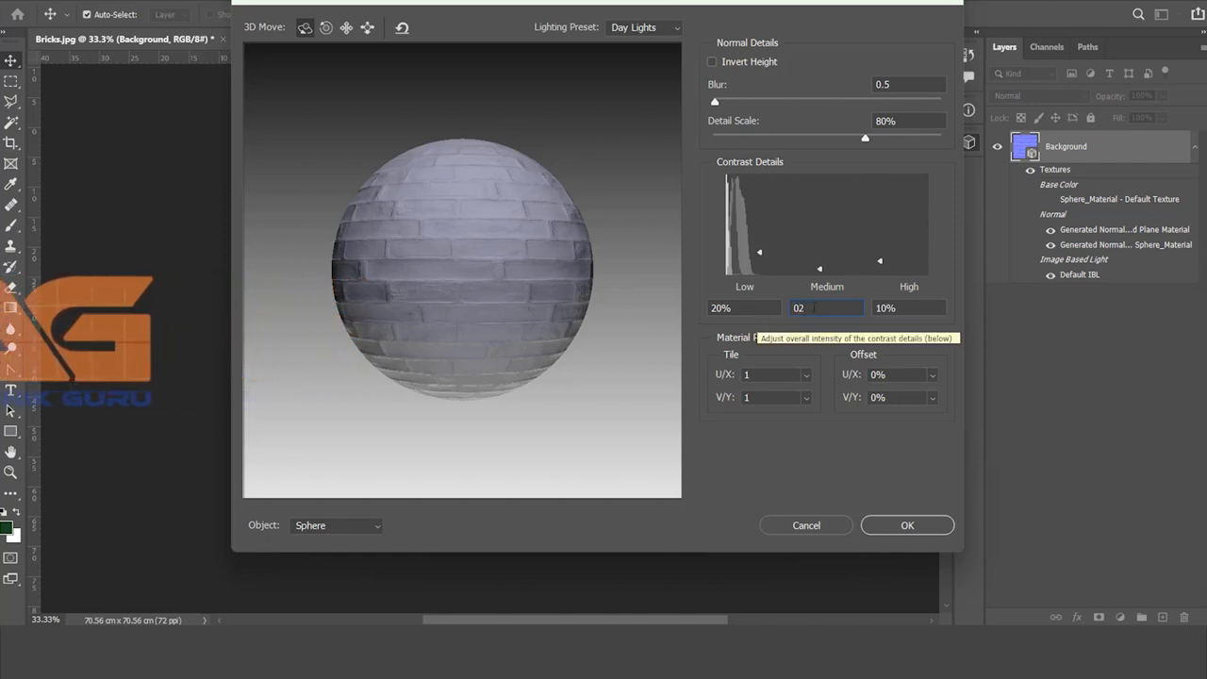
double_click(813, 307)
text(20)
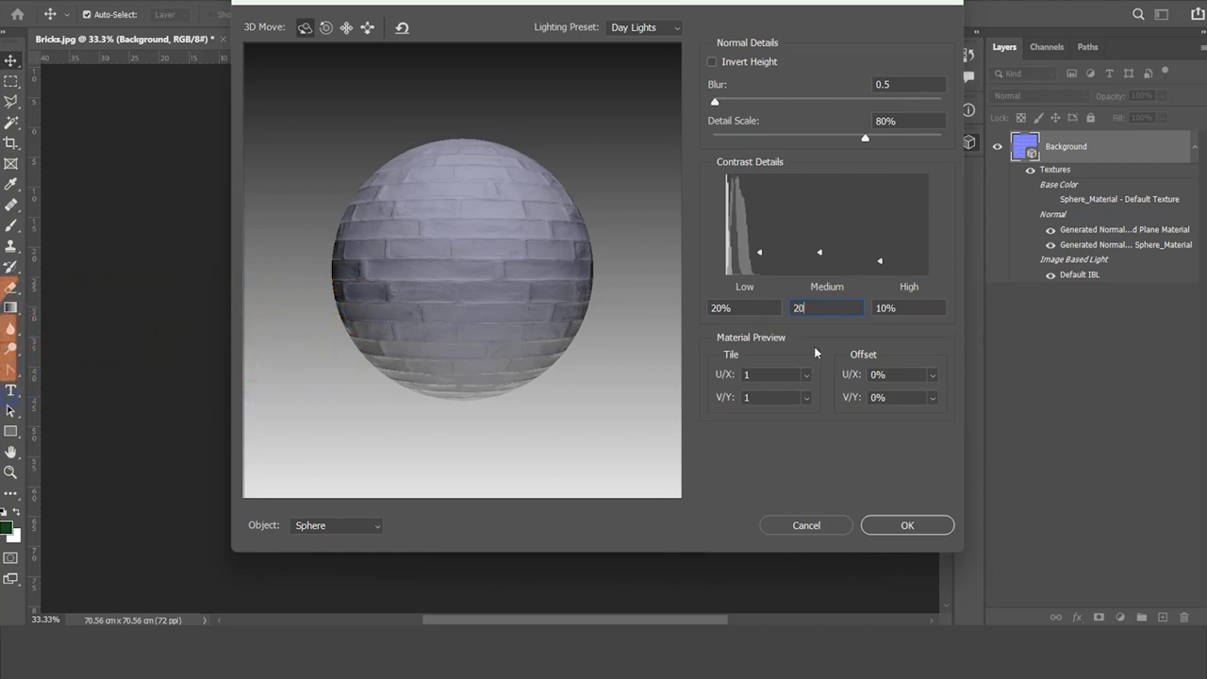
double_click(911, 309)
text(20)
- Preview the normal map on a Cube and apply it to the image
click(379, 530)
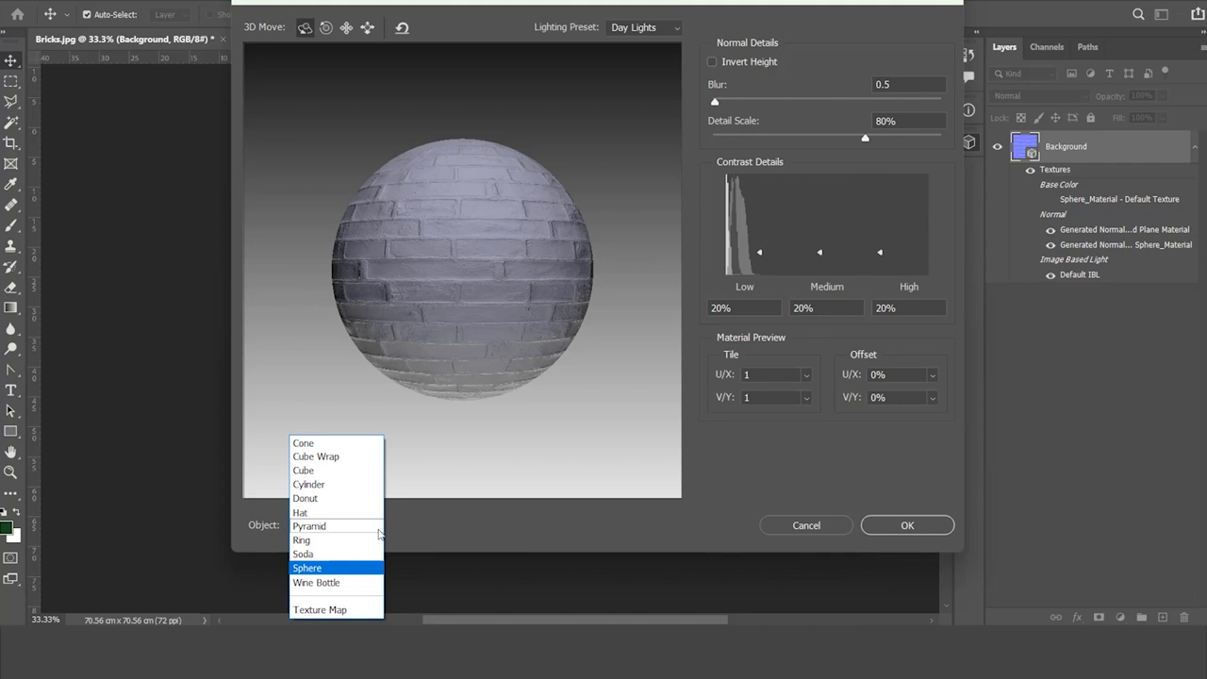
click(308, 471)
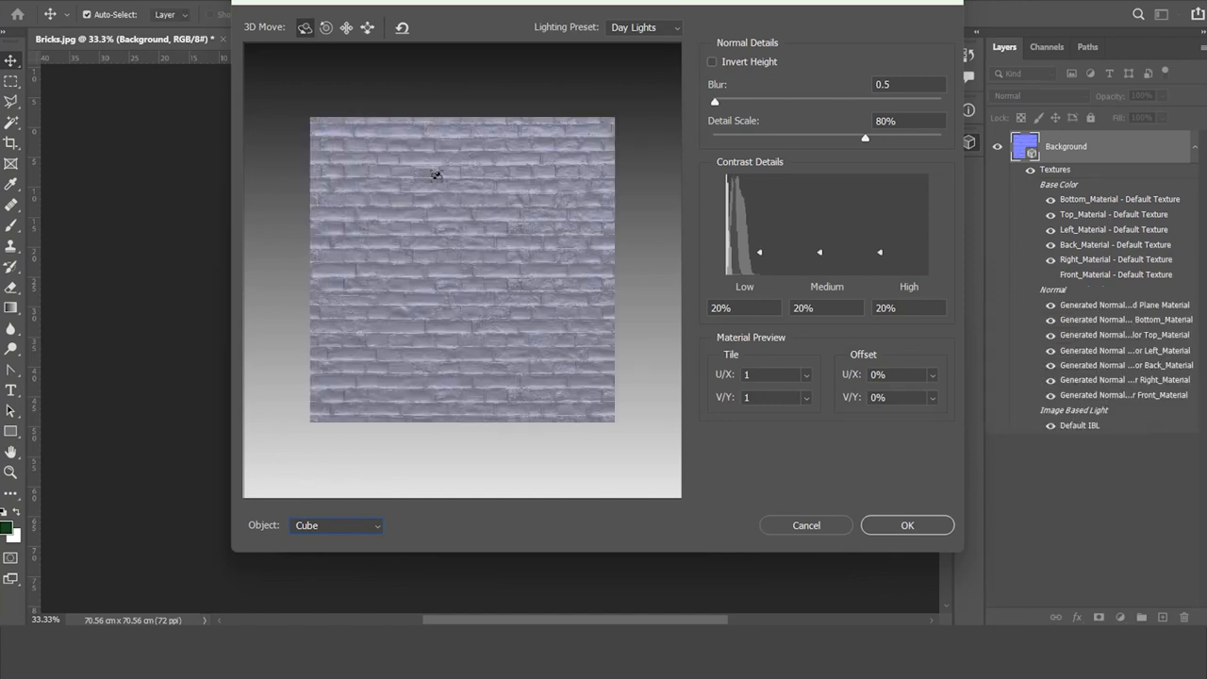
click(908, 526)
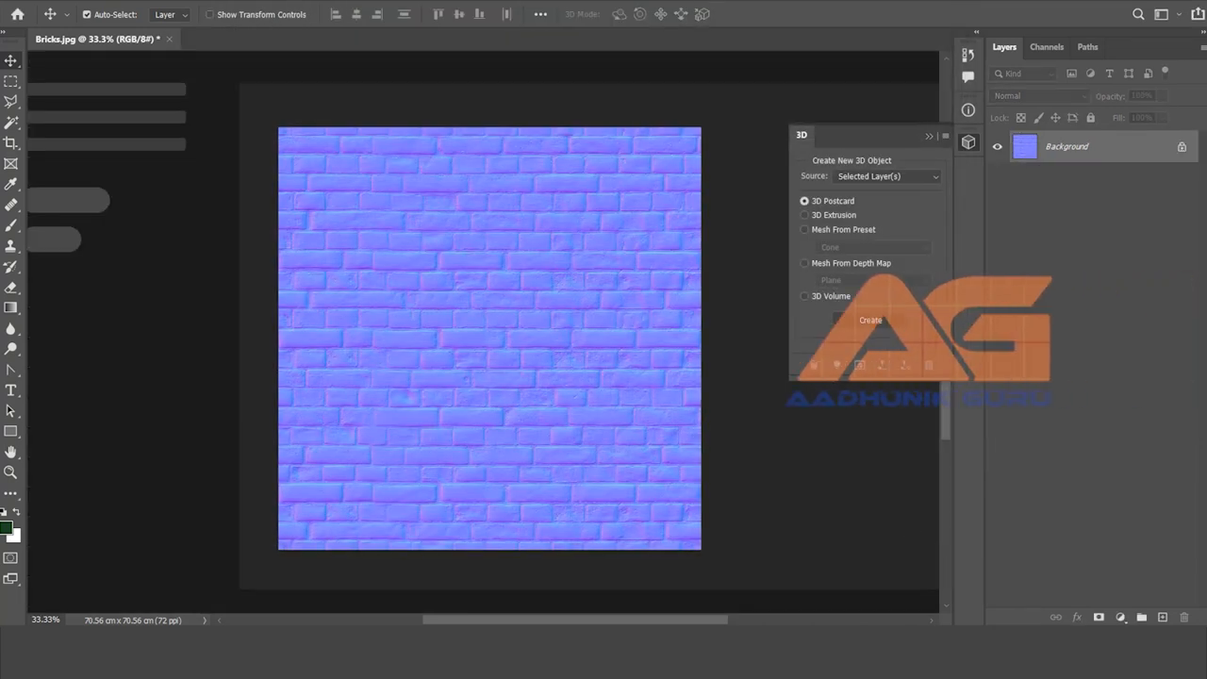
- Switch to the Texture folder and view the "bricks_Diplacement copy" image in an enlarged window
click(39, 1)
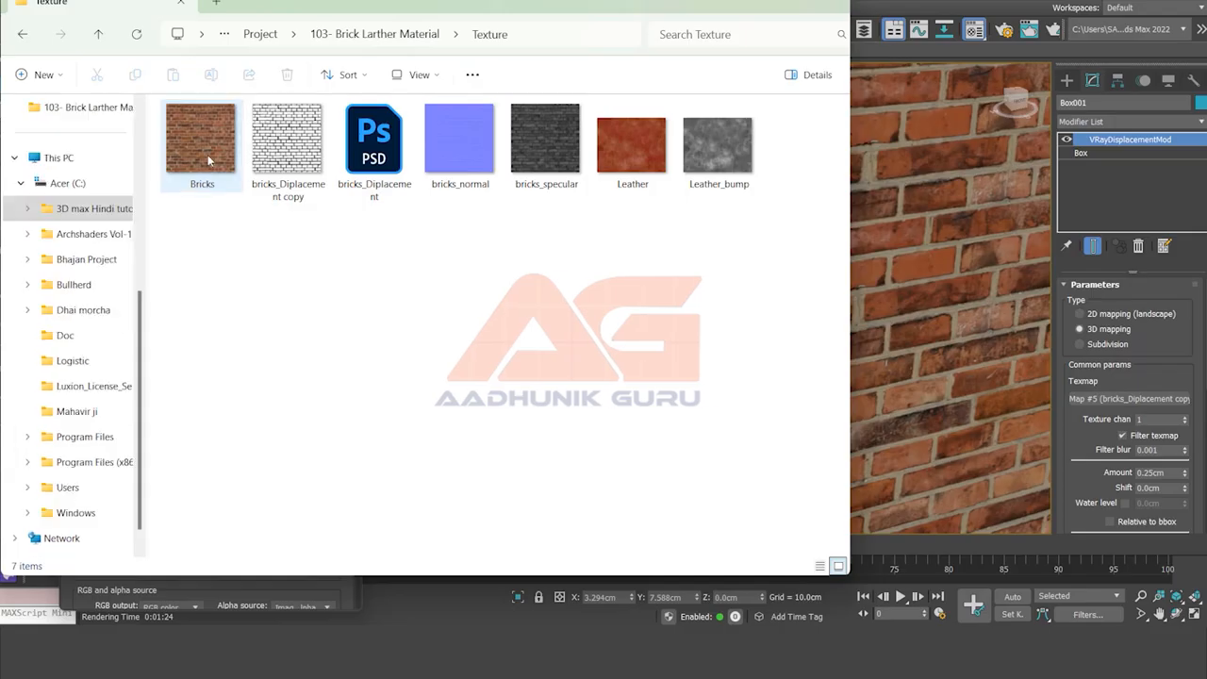
double_click(287, 151)
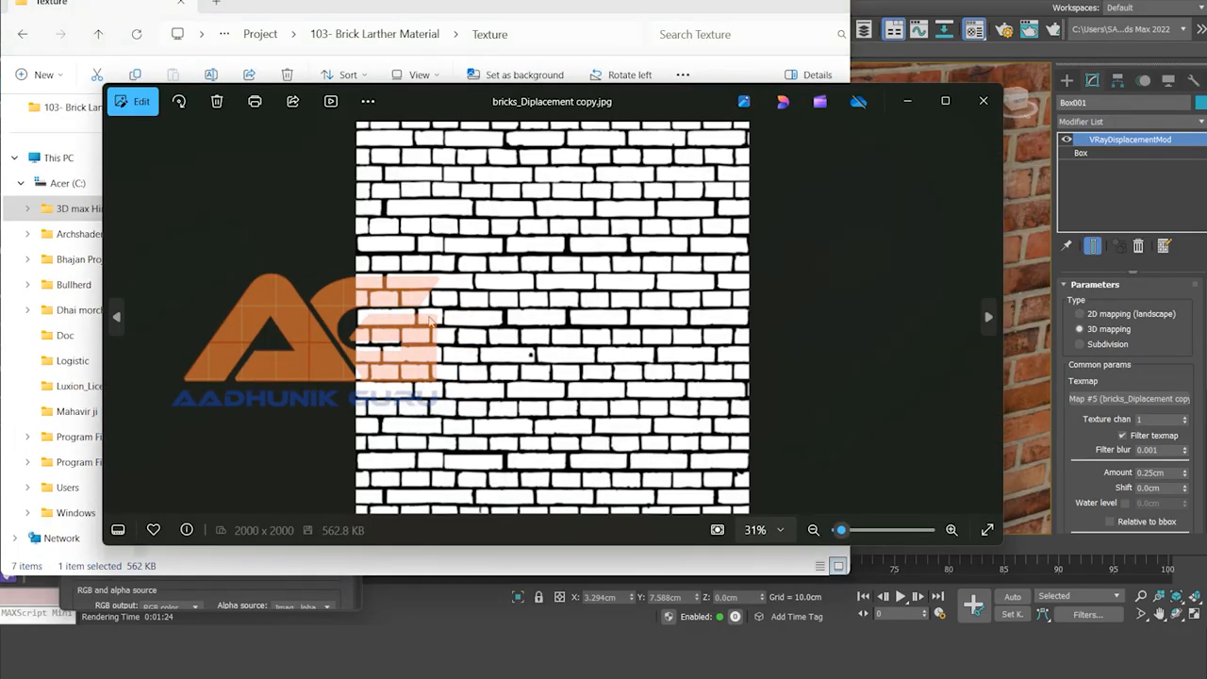
click(945, 100)
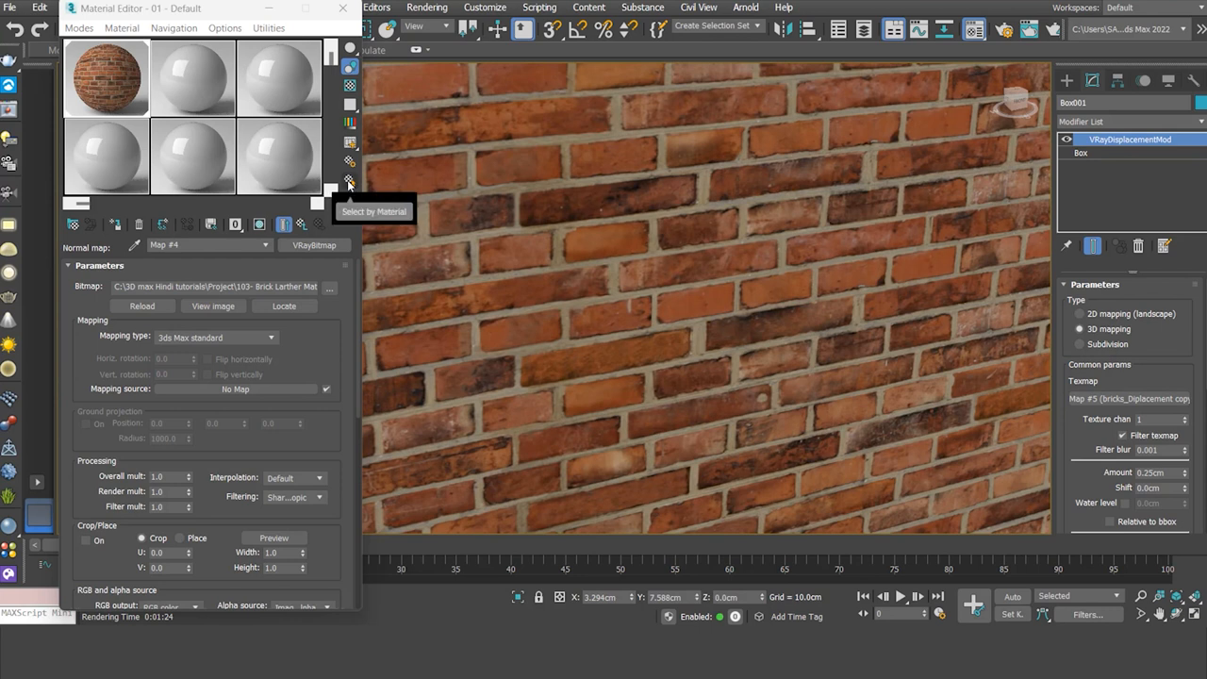
- Review the A/B render comparison again in 3ds Max, and close the frame buffer and the Material Editor
click(9, 85)
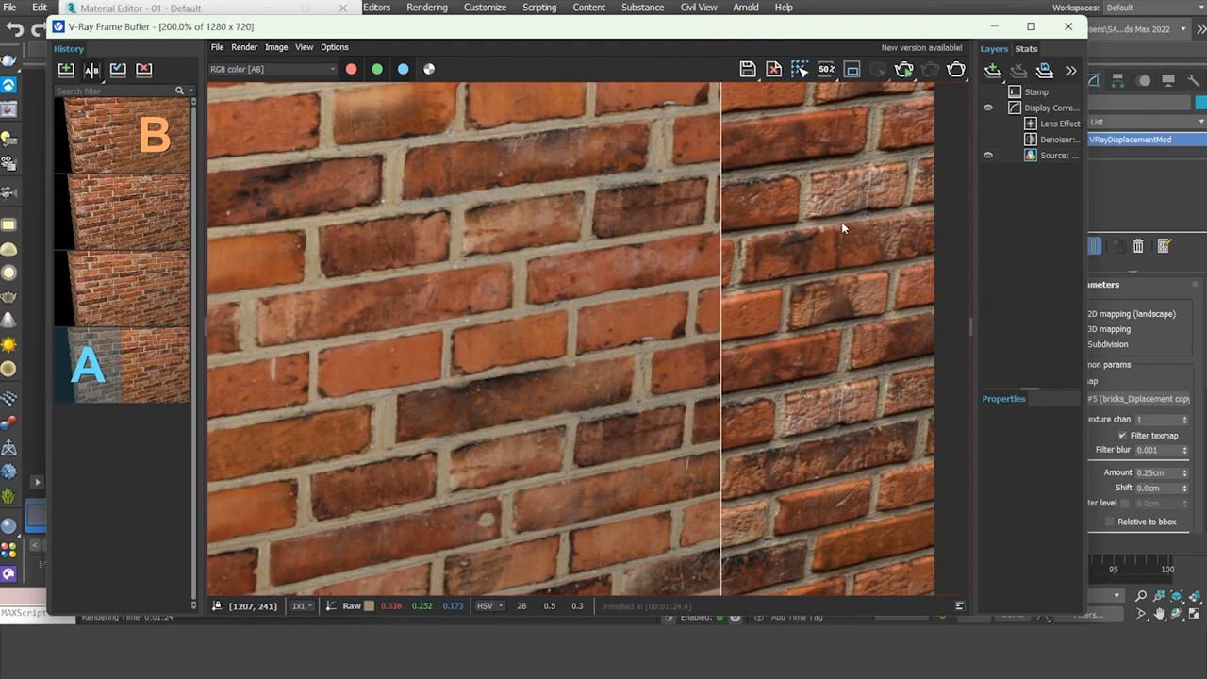
click(1067, 27)
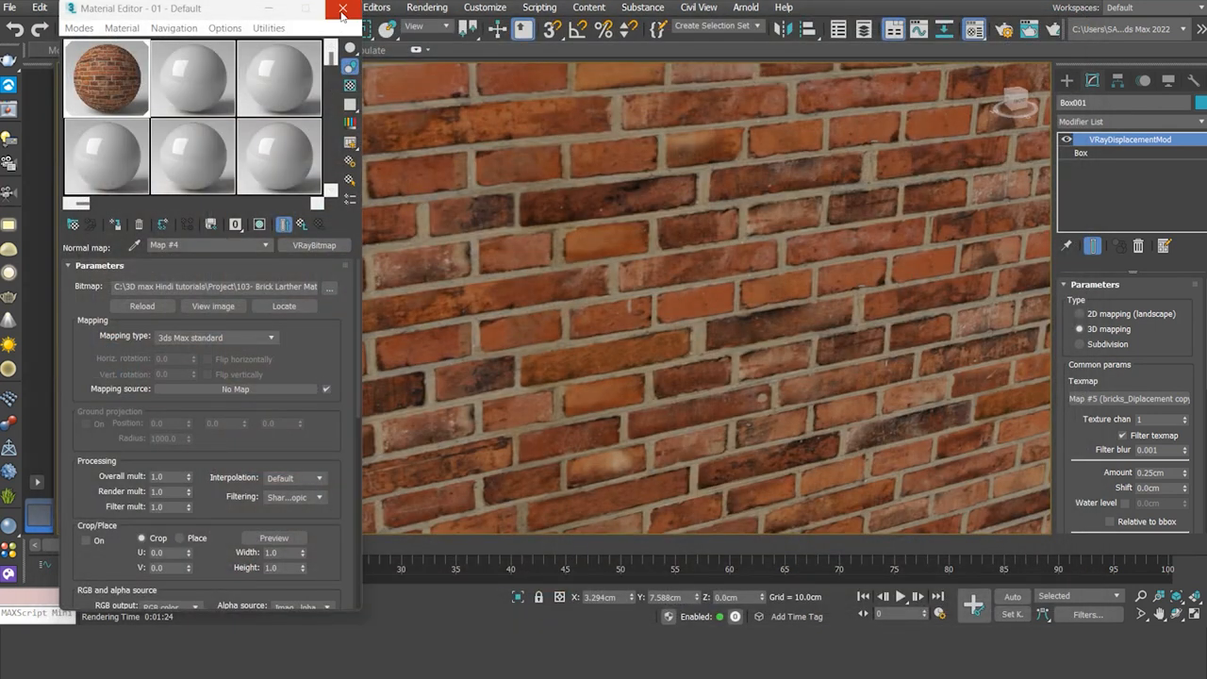
click(343, 9)
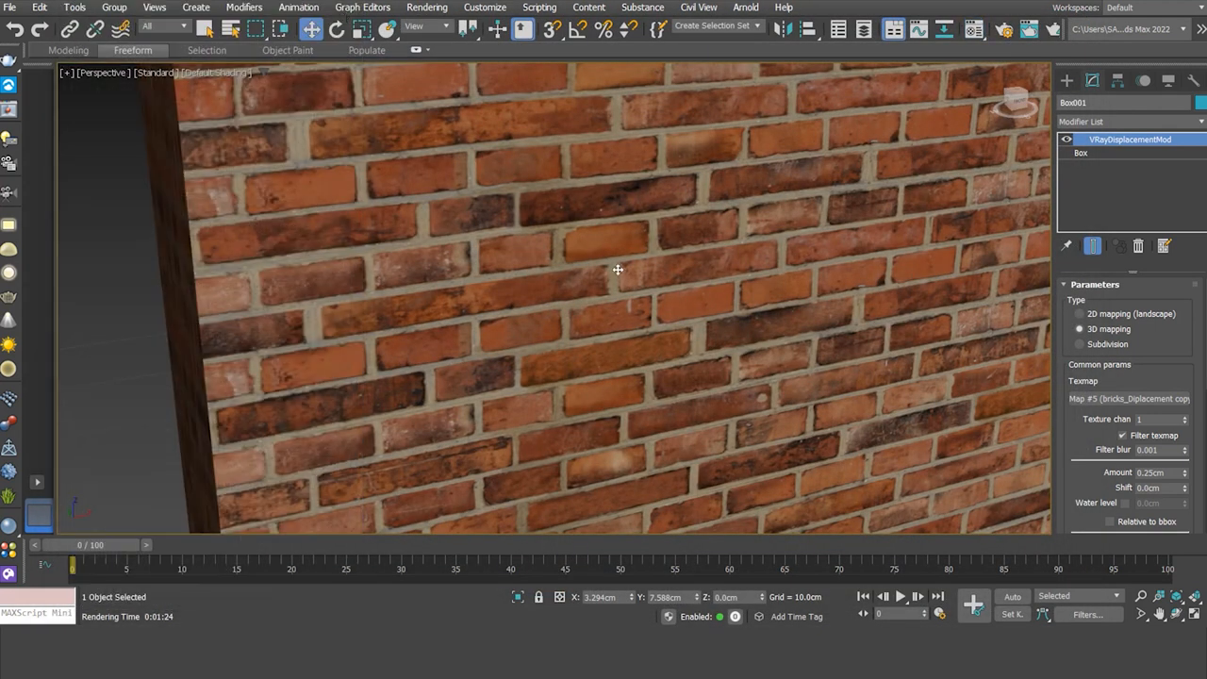